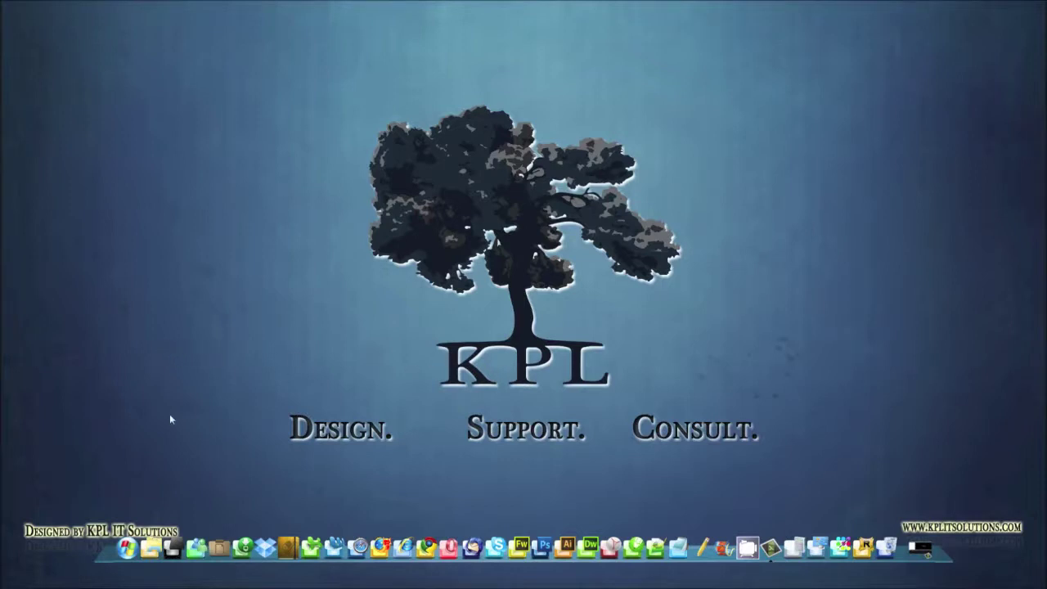
Switch to Photoshop and create a new 800 x 600 pixel RGB document at 72 pixels/inch with a white background.
mouse_move(58, 579)
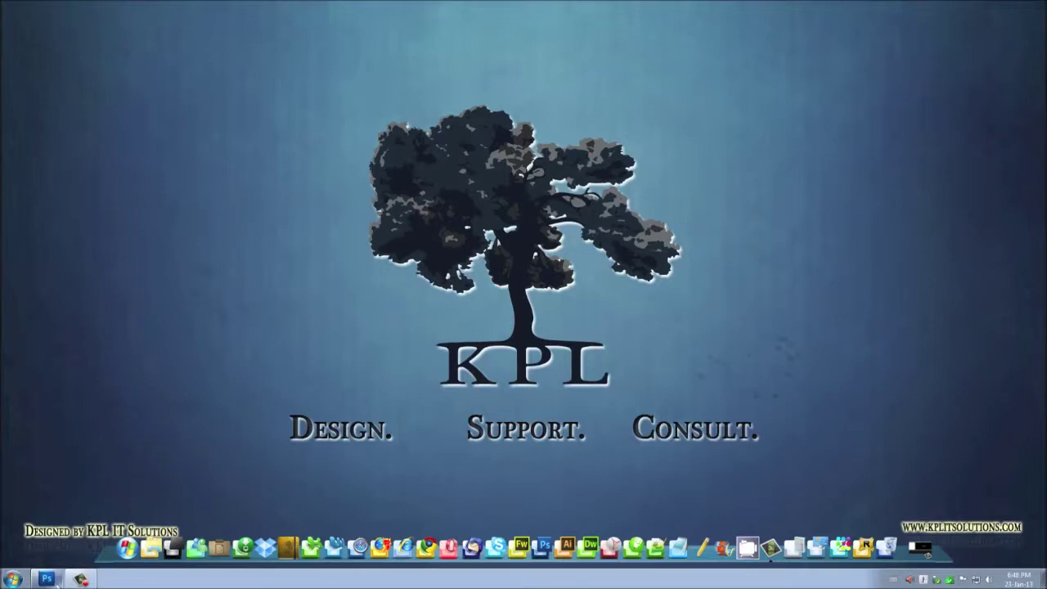
left_click(49, 581)
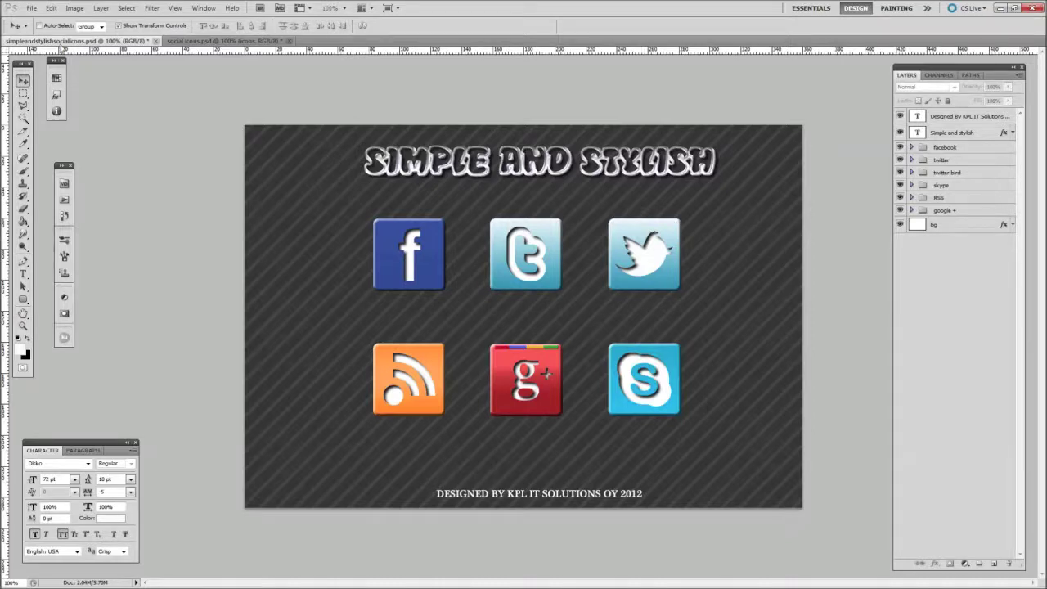
left_click(31, 9)
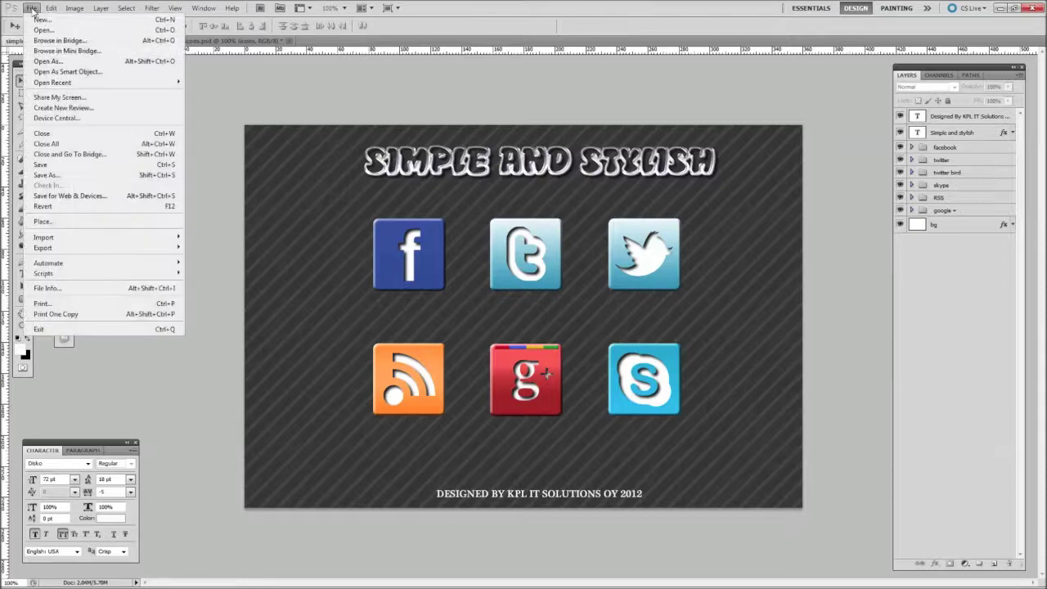
left_click(41, 18)
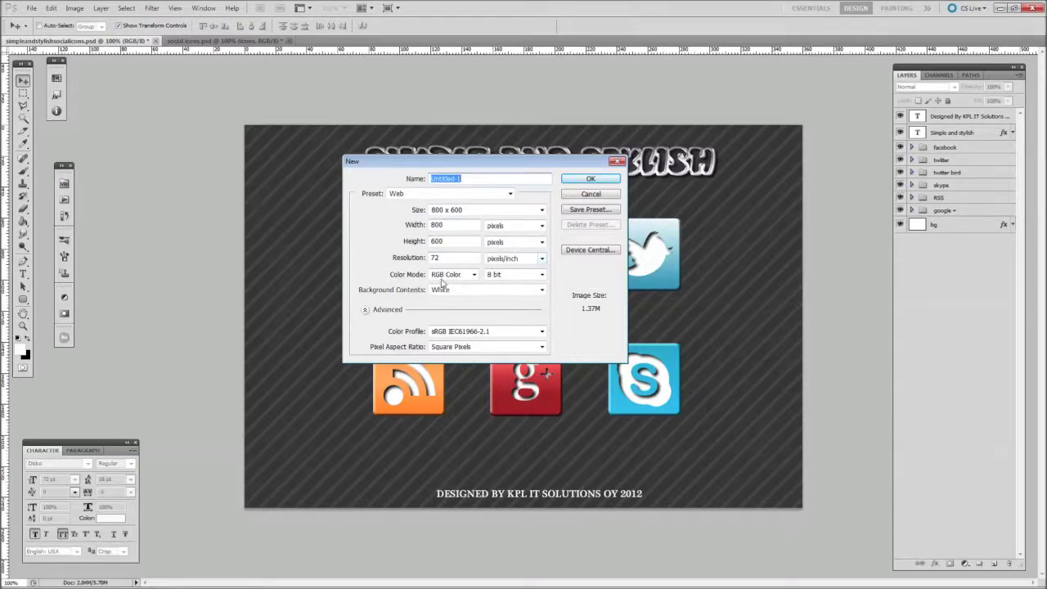
left_click(594, 180)
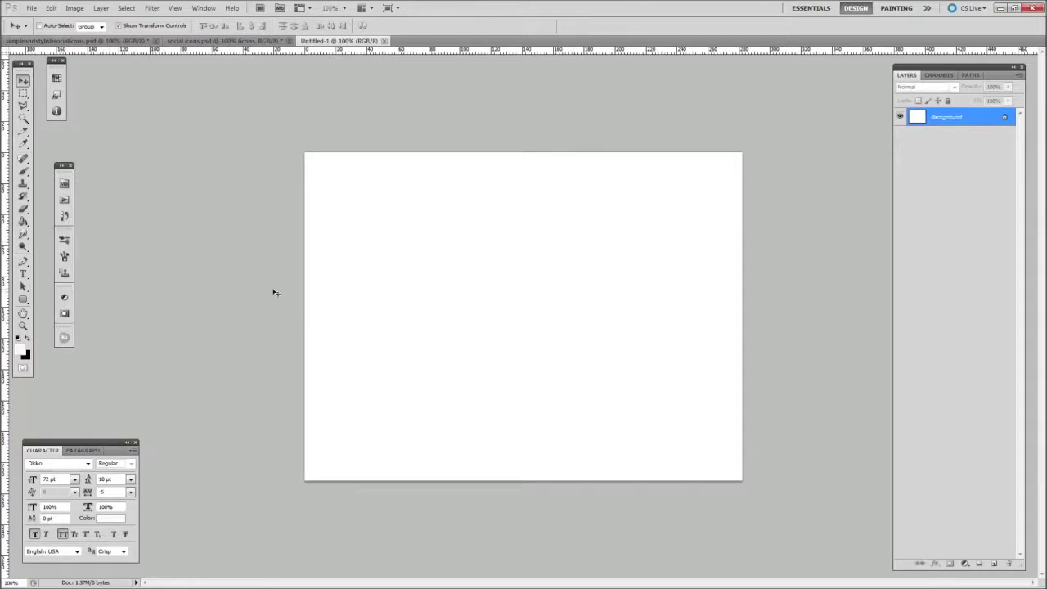
Draw a white rounded square near the canvas's upper-left corner with the Rounded Rectangle tool and hide the Background layer.
left_click(23, 299)
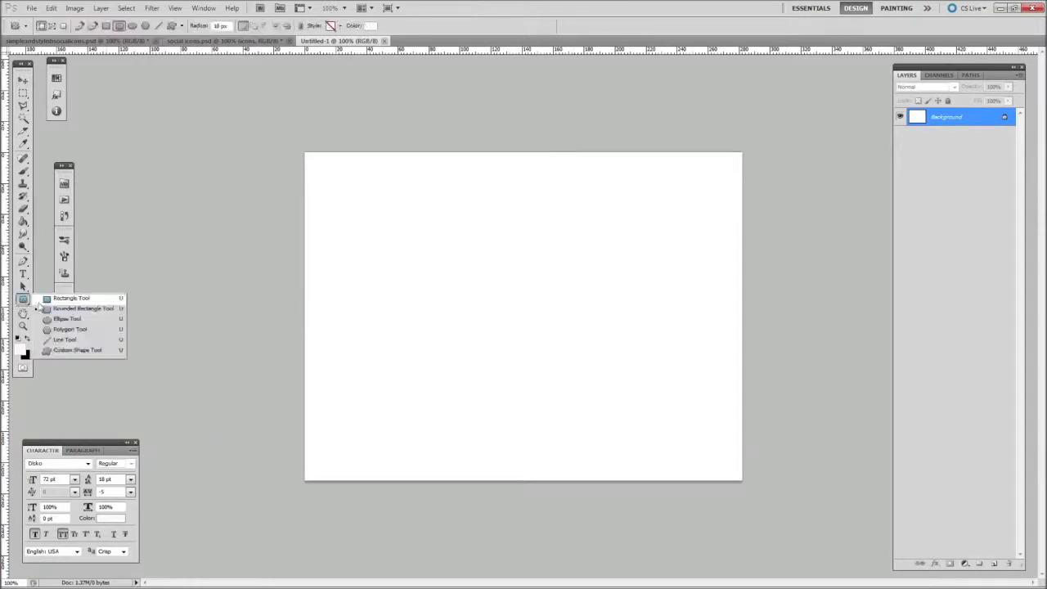
left_click(76, 310)
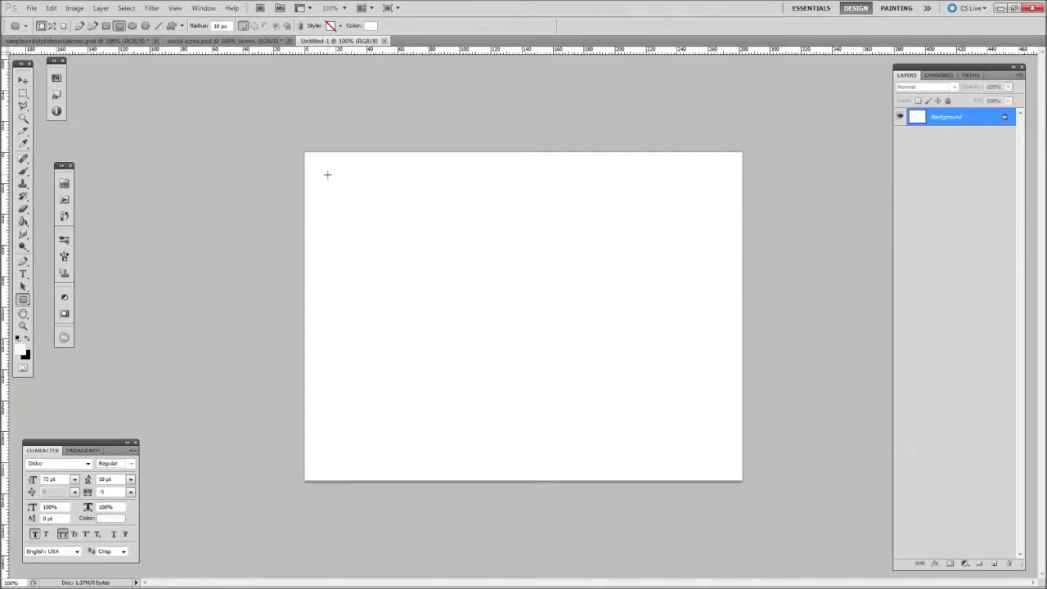
left_click_drag(329, 184, 400, 276)
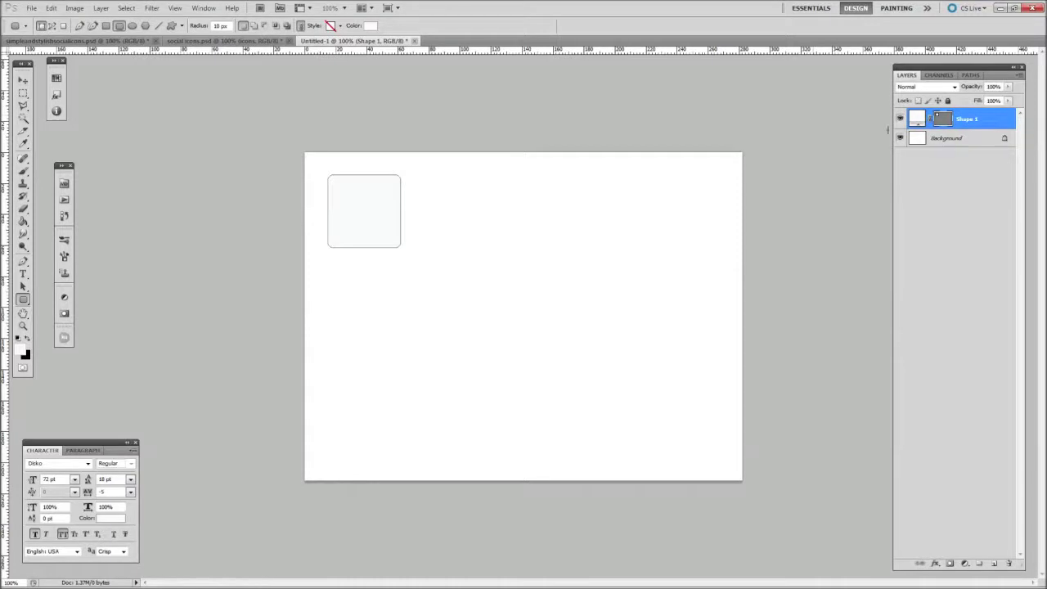
left_click(901, 138)
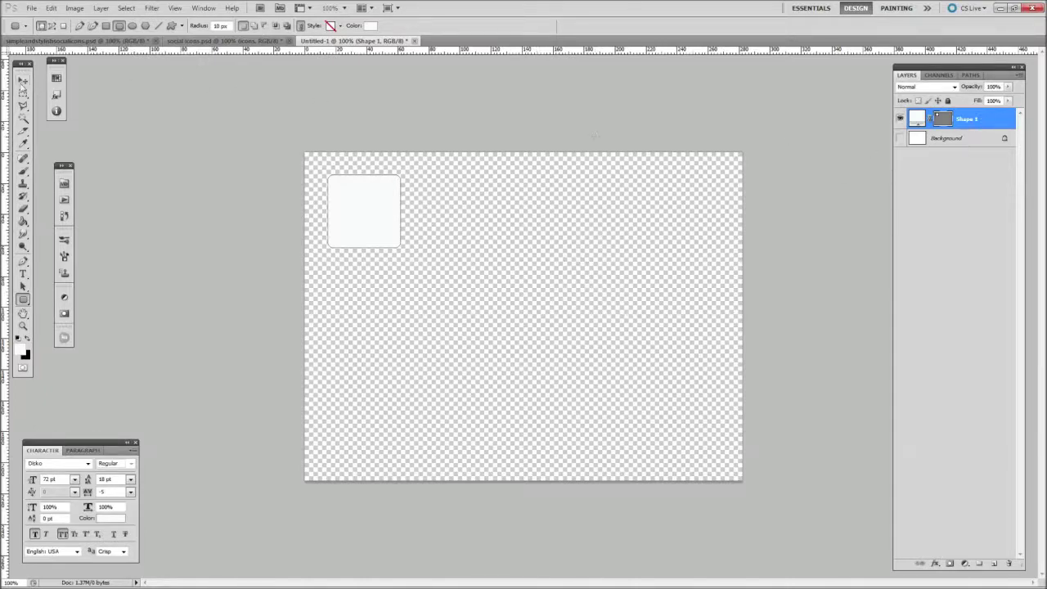
Duplicate the rounded square into two rows of three and move the whole set to about the middle of the canvas.
left_click(22, 83)
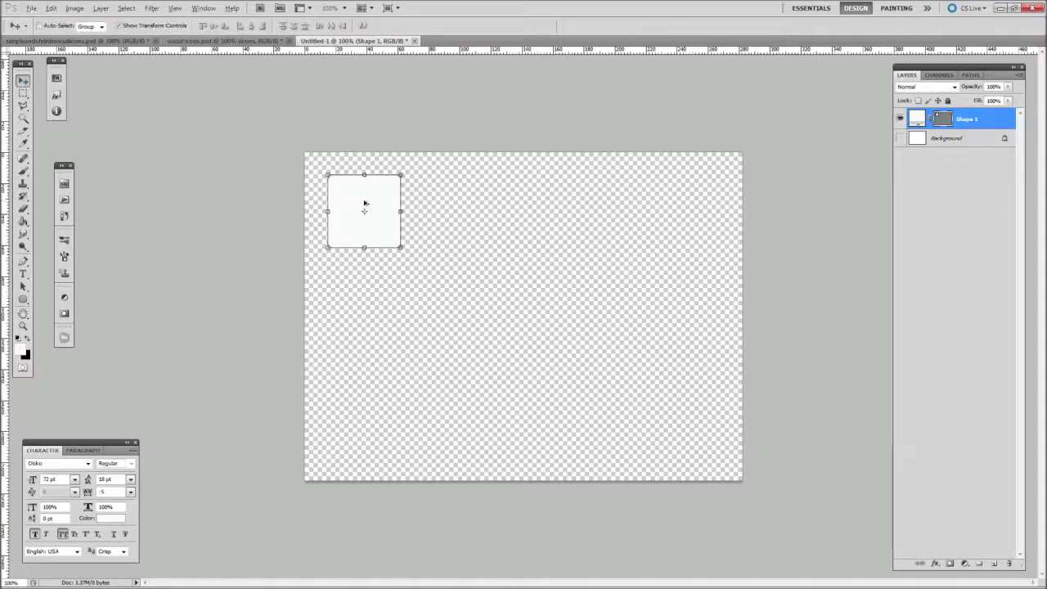
left_click_drag(366, 204, 478, 209)
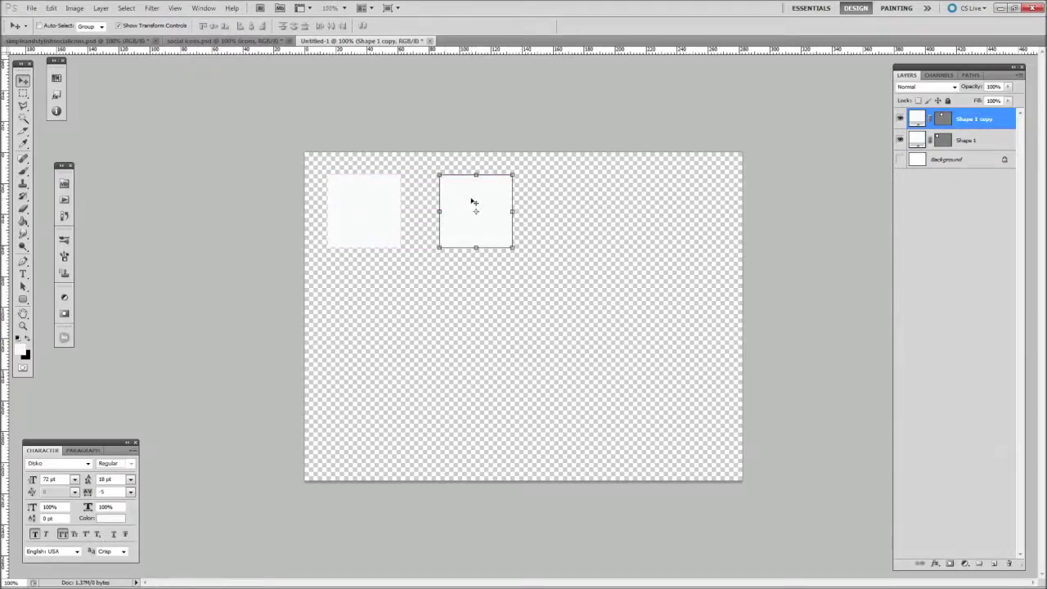
left_click_drag(472, 200, 355, 292)
left_click(977, 226, "shift")
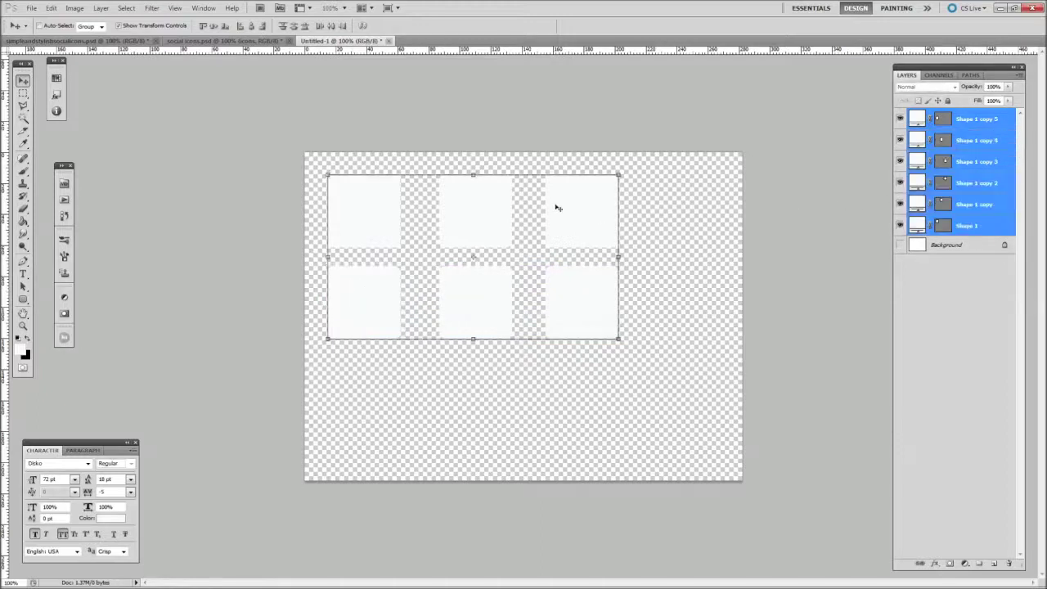
left_click_drag(477, 219, 524, 259)
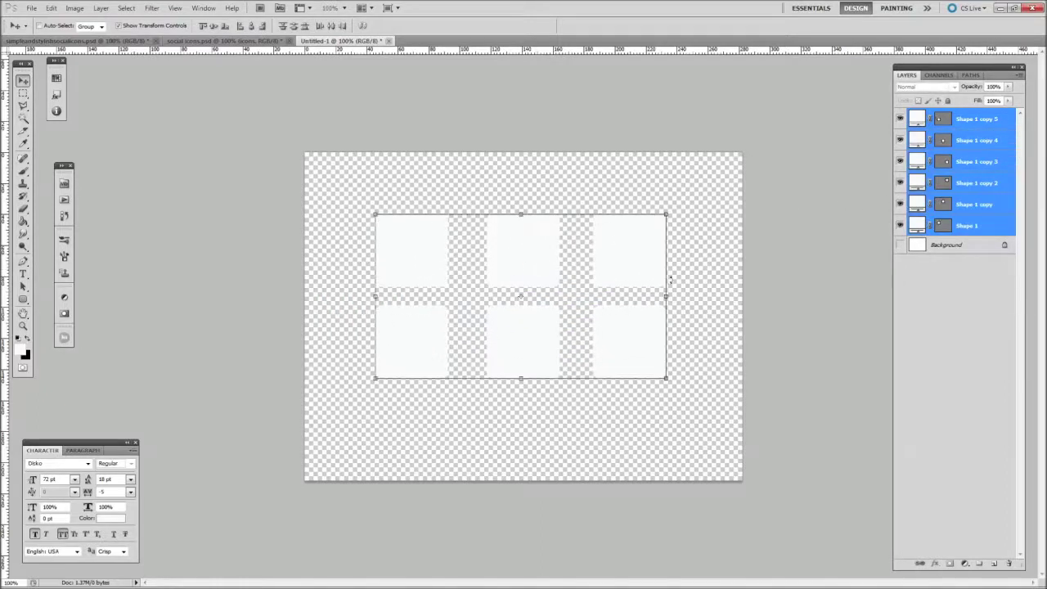
left_click(952, 312)
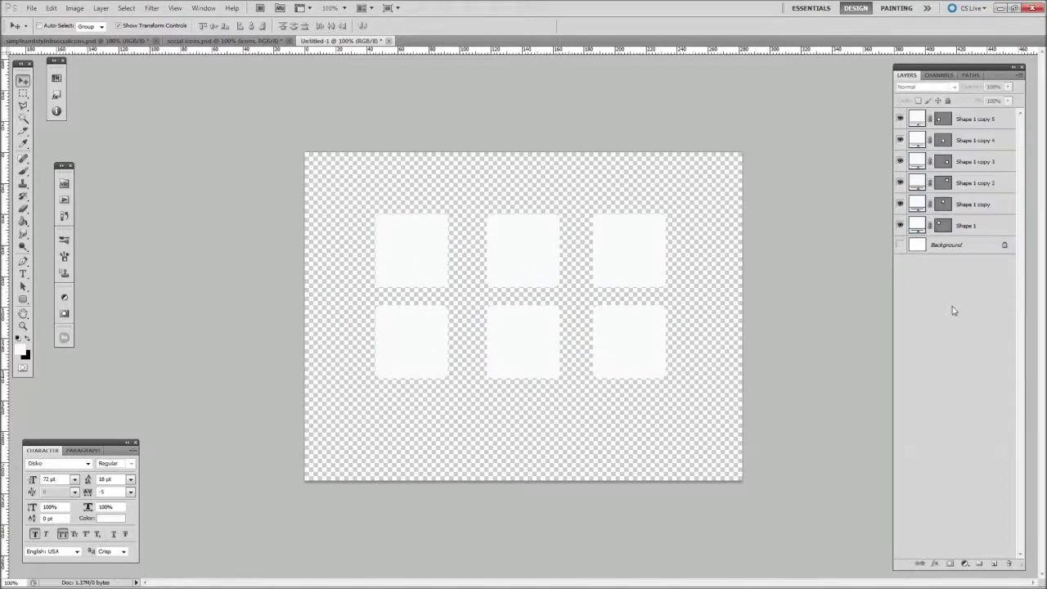
Apply a Bevel and Emboss effect with Contour enabled to the Shape 1 layer.
double_click(992, 226)
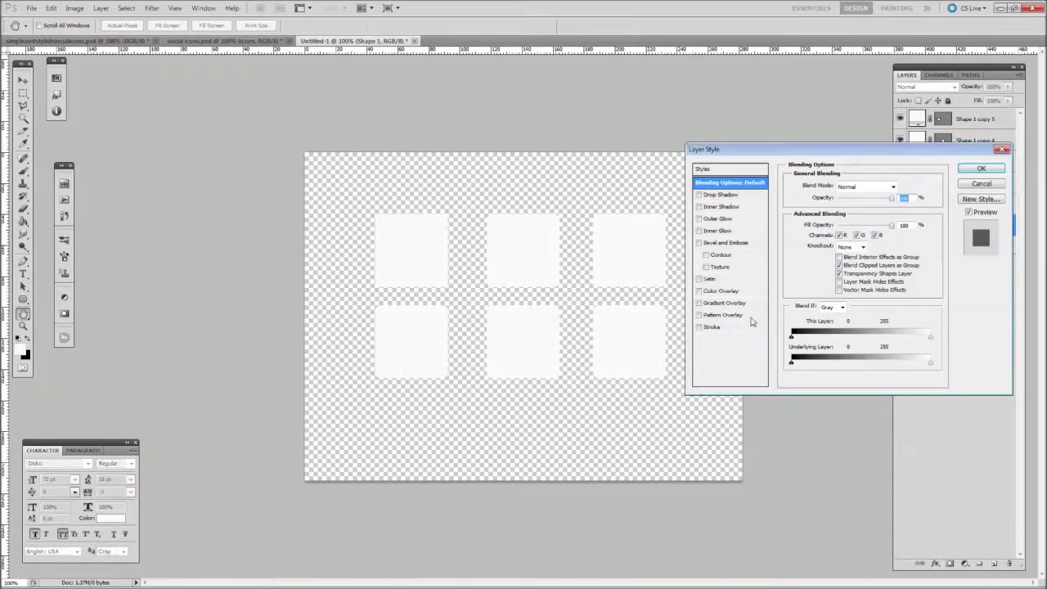
left_click(700, 243)
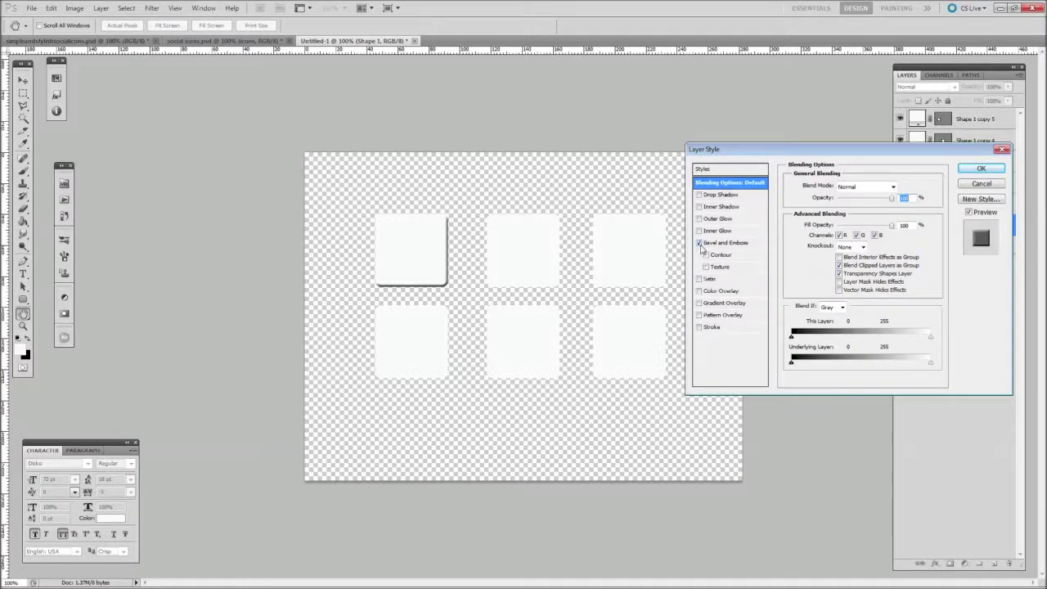
left_click(706, 255)
left_click(723, 243)
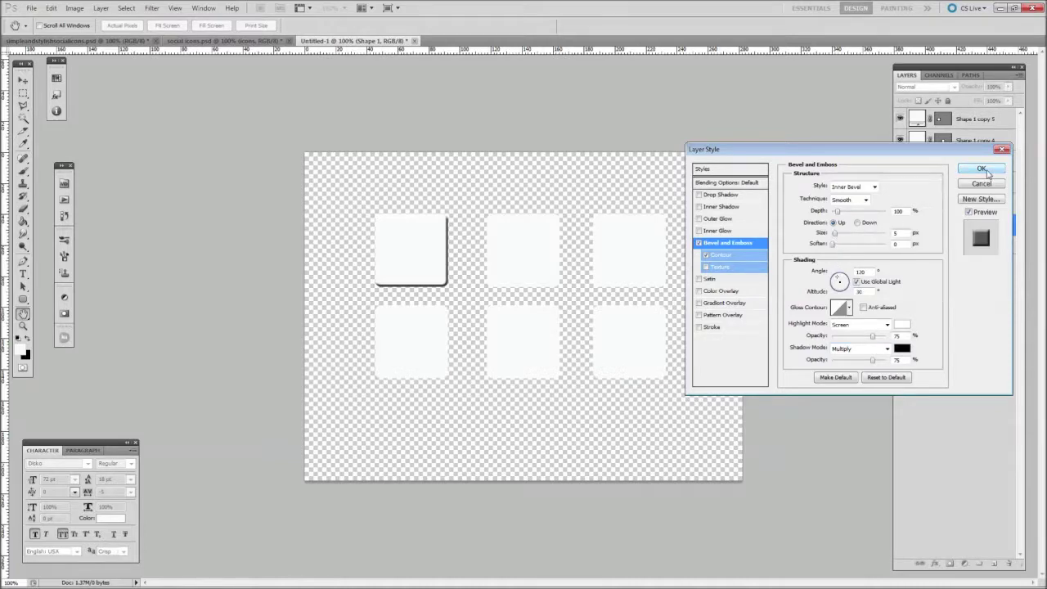
left_click(984, 169)
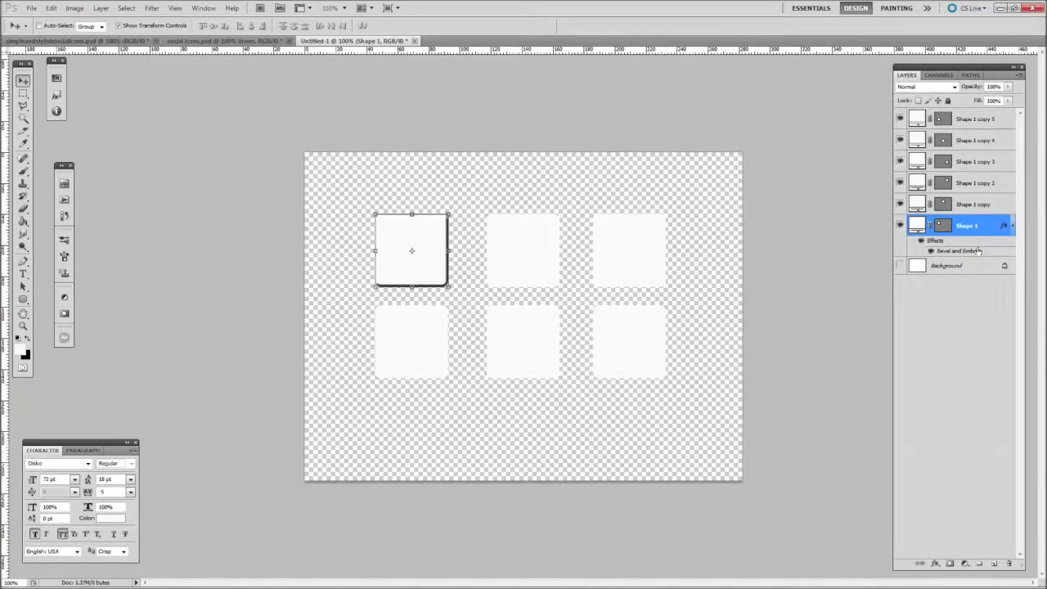
Copy Shape 1's layer style and paste it onto all the shape layers.
right_click(990, 225)
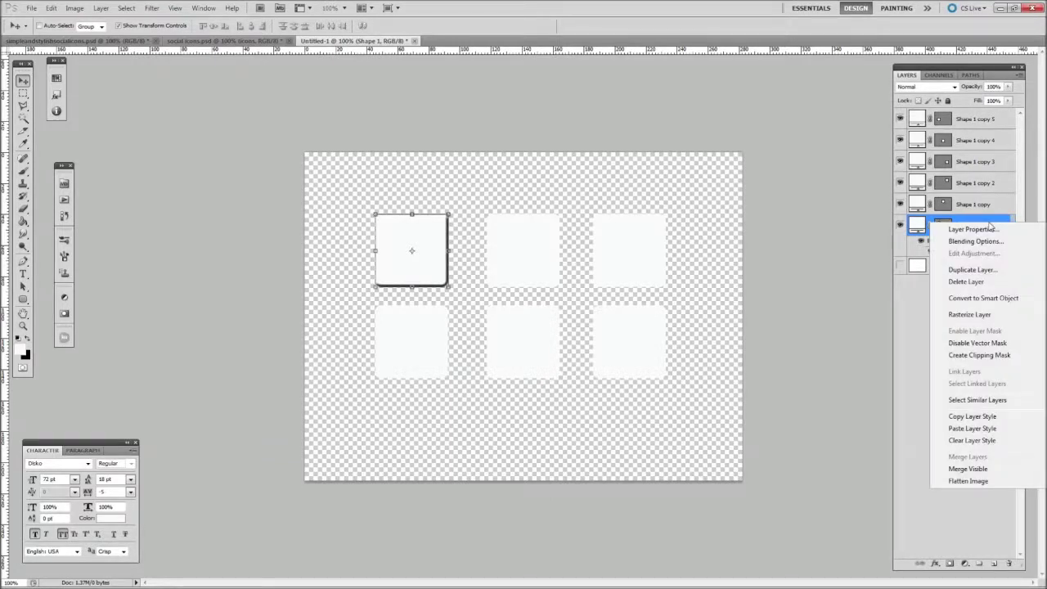
left_click(973, 417)
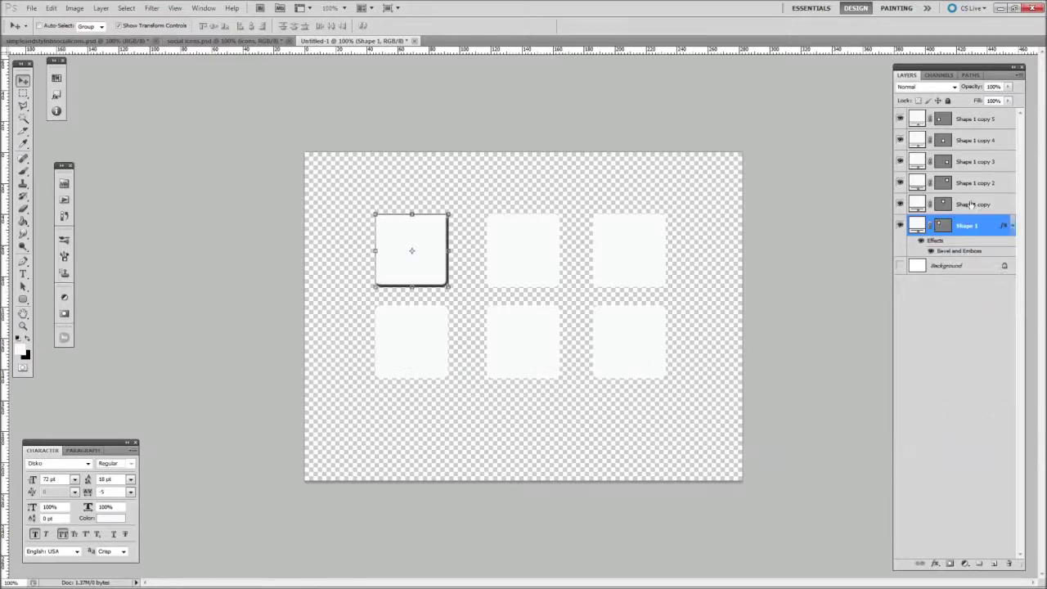
left_click(982, 120, "shift")
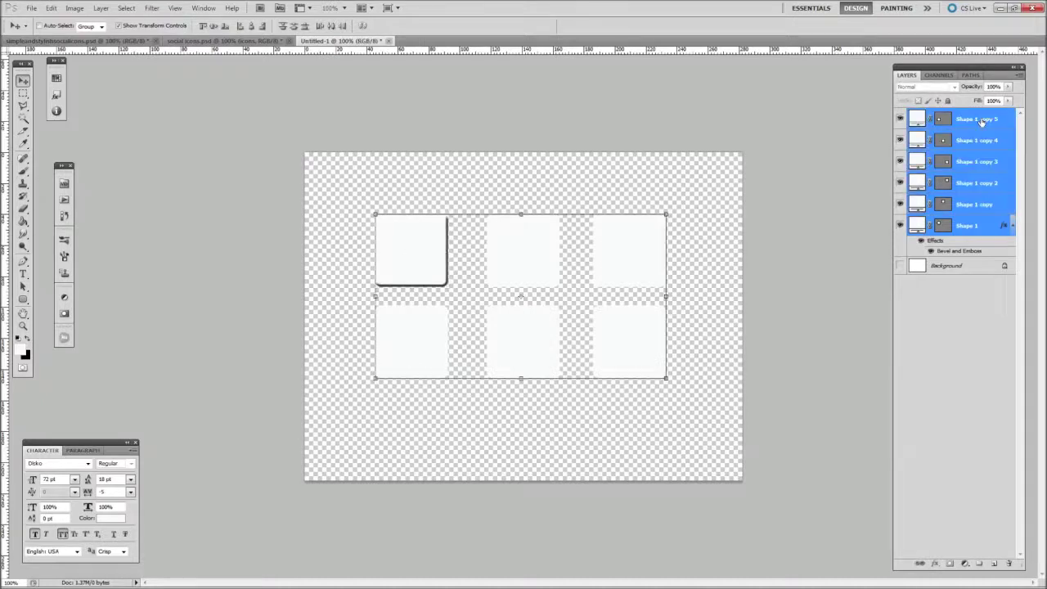
right_click(982, 120)
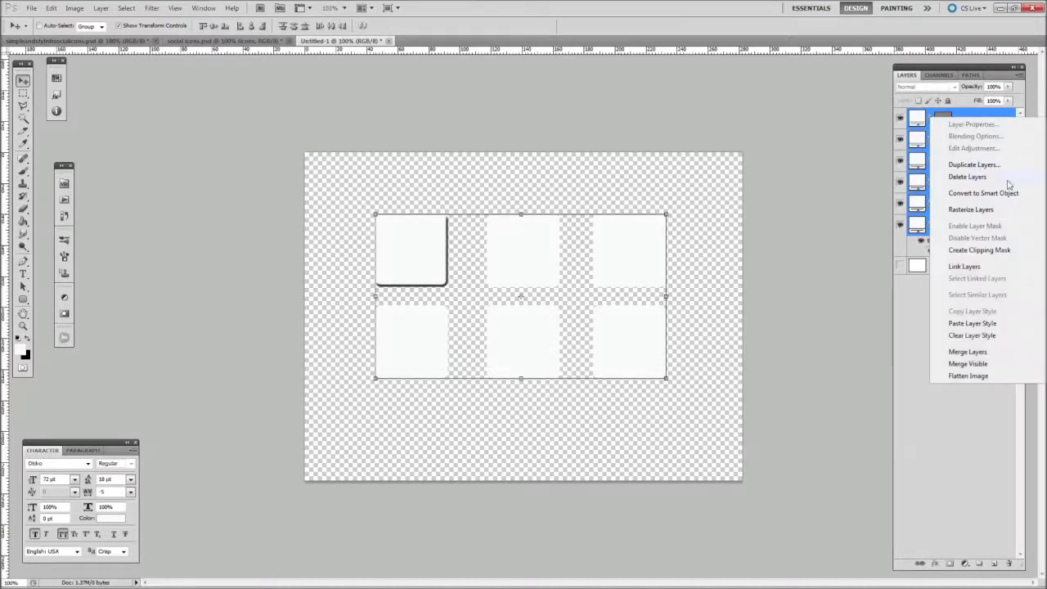
left_click(976, 330)
left_click(962, 413)
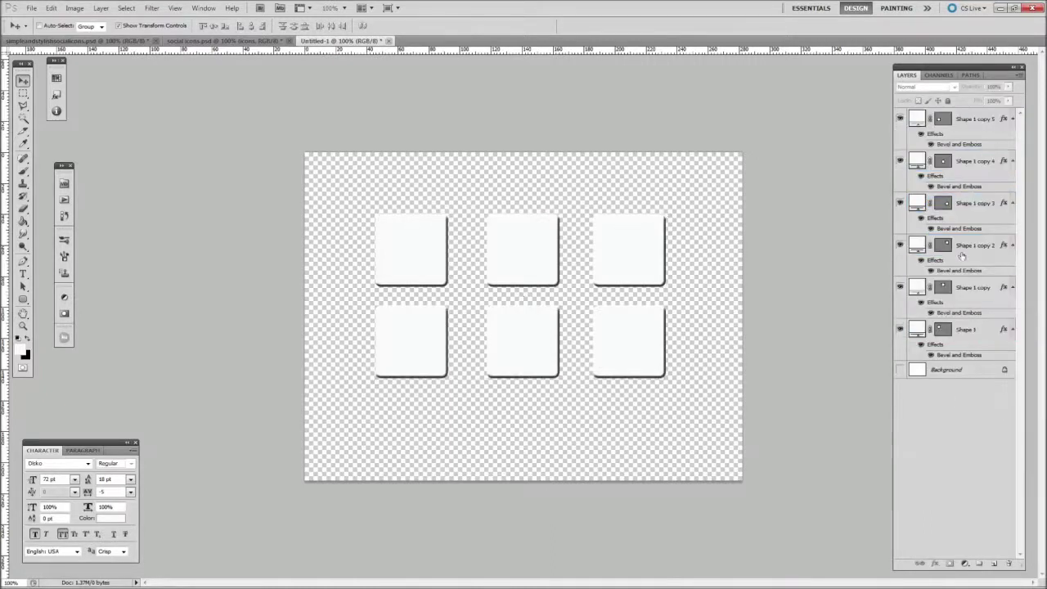
Collapse the effects lists of all six shape layers.
left_click(1012, 119)
left_click(1013, 140)
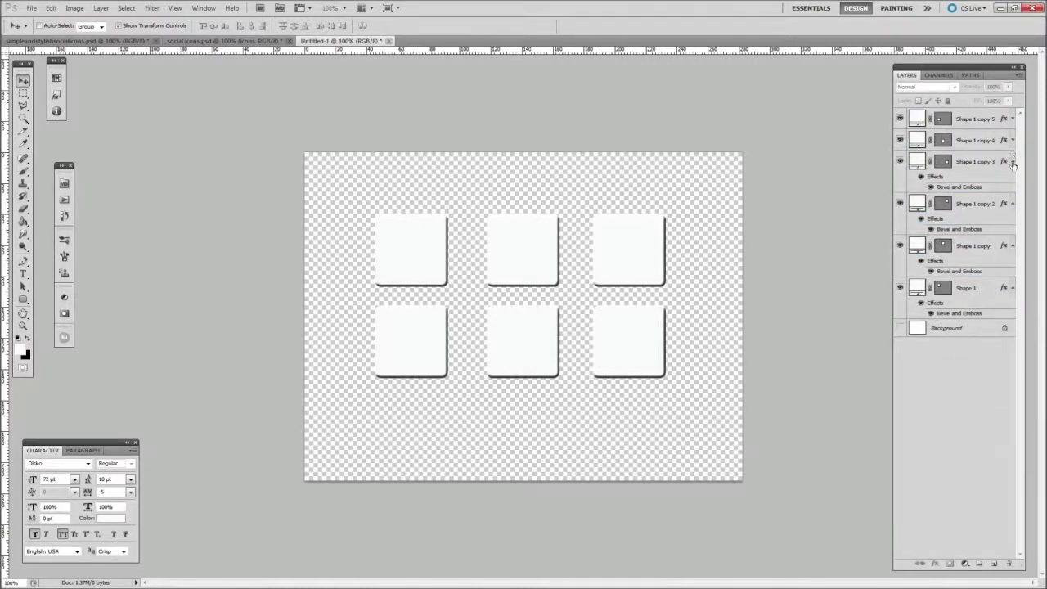
left_click(1013, 161)
left_click(1013, 182)
left_click(1013, 204)
left_click(1013, 225)
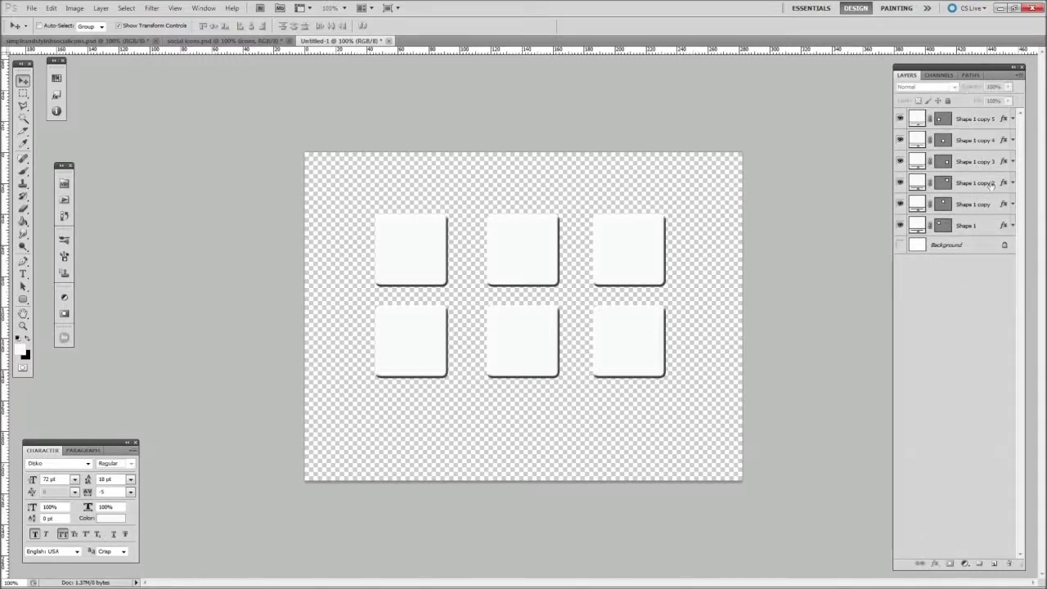
Put each of the six shape layers into its own separate group, working upwards from Shape 1 to Shape 1 copy 5.
left_click(982, 226)
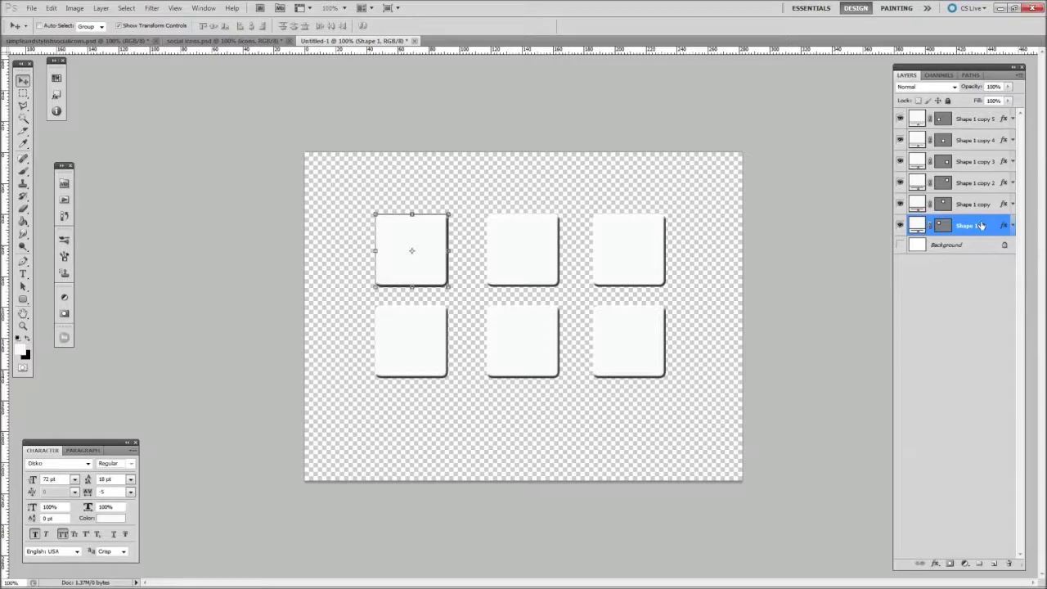
key("ctrl+g")
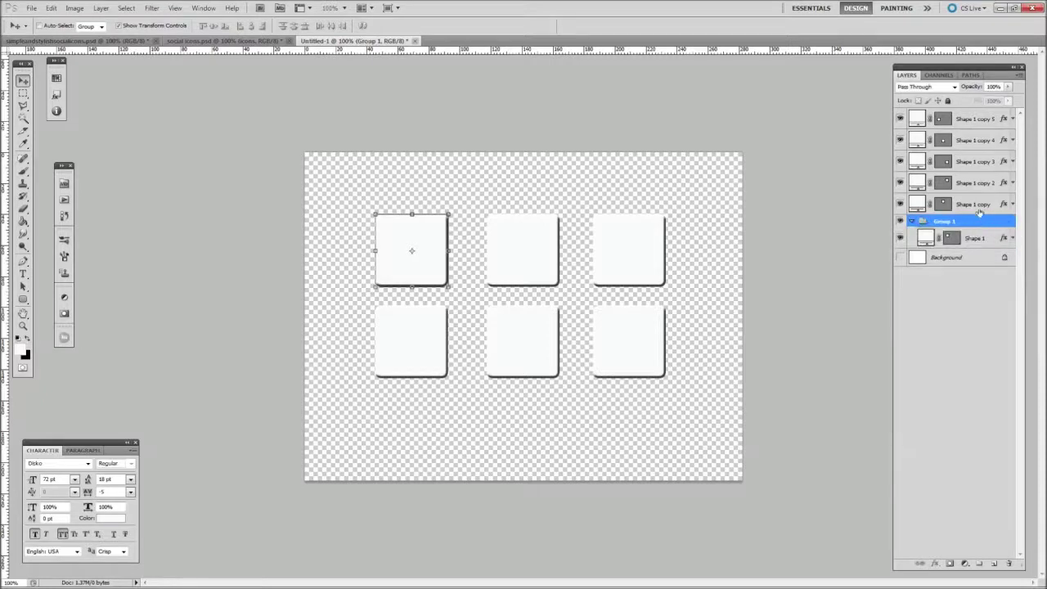
left_click(980, 205)
key("ctrl+g")
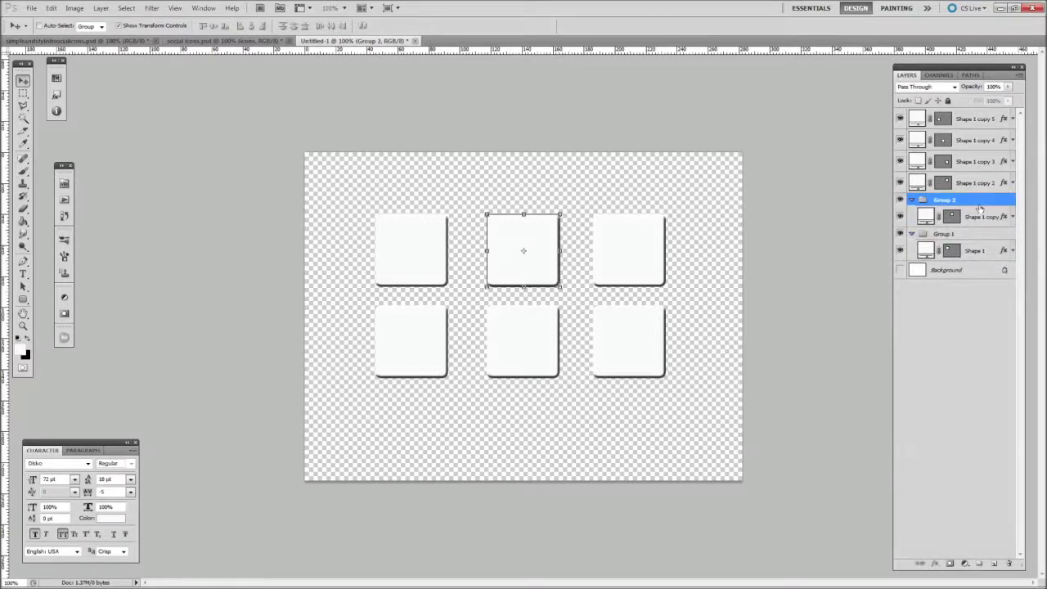
left_click(999, 183)
key("ctrl+g")
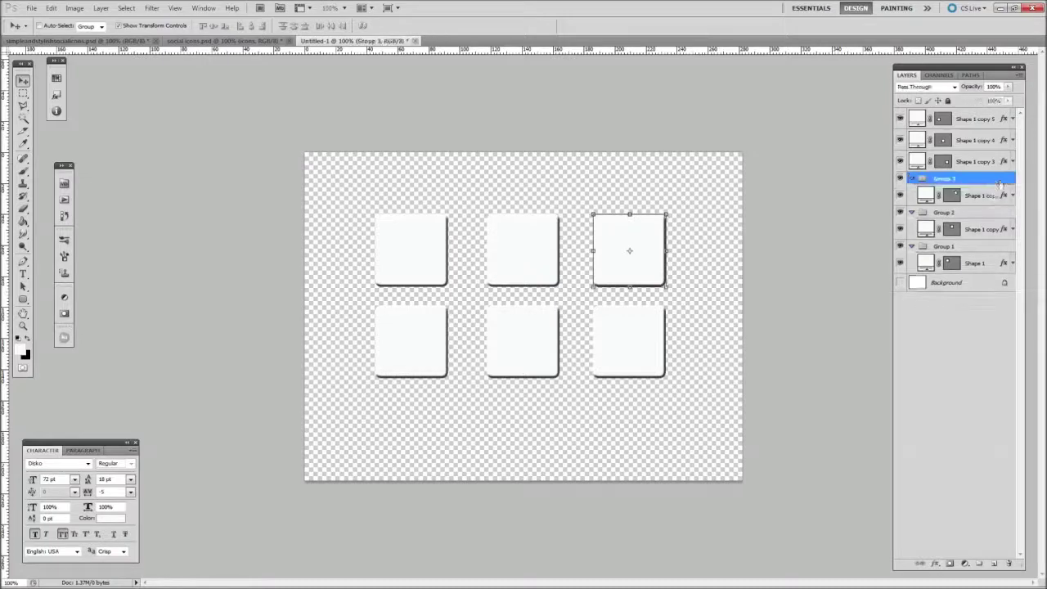
left_click(988, 161)
key("ctrl+g")
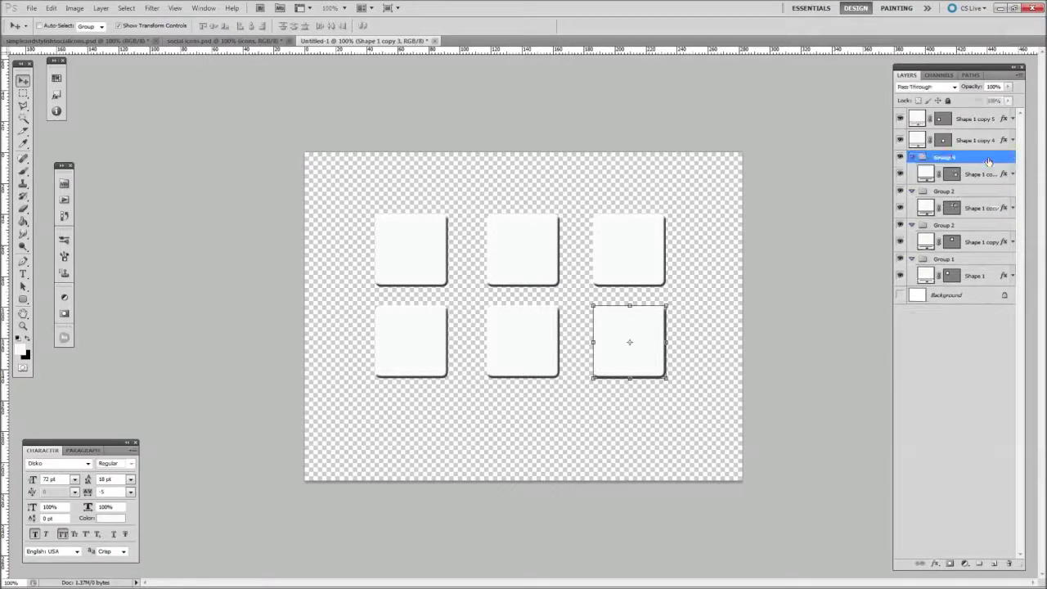
left_click(985, 140)
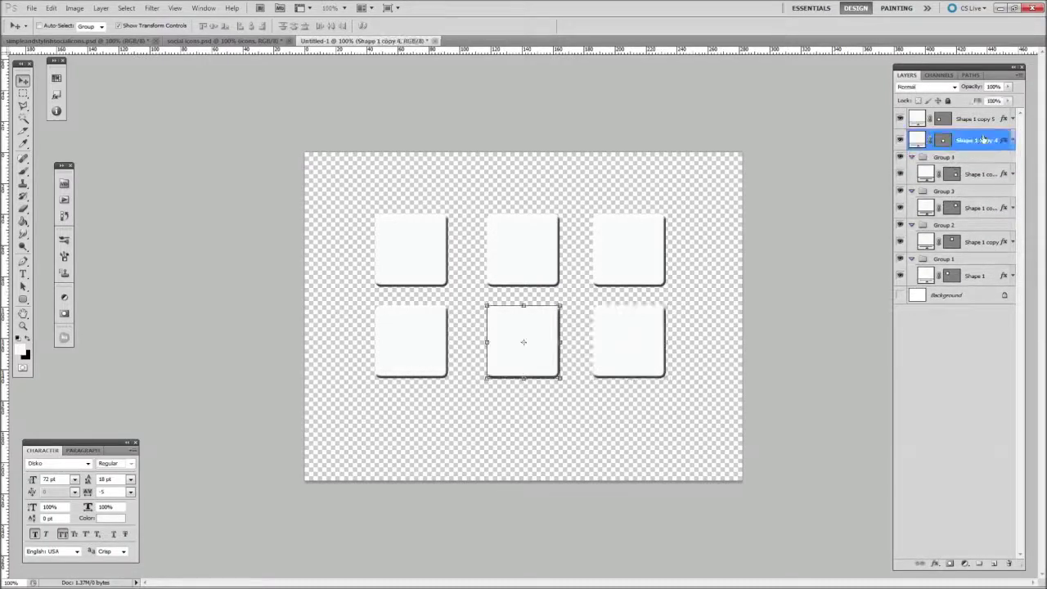
key("ctrl+g")
left_click(975, 120)
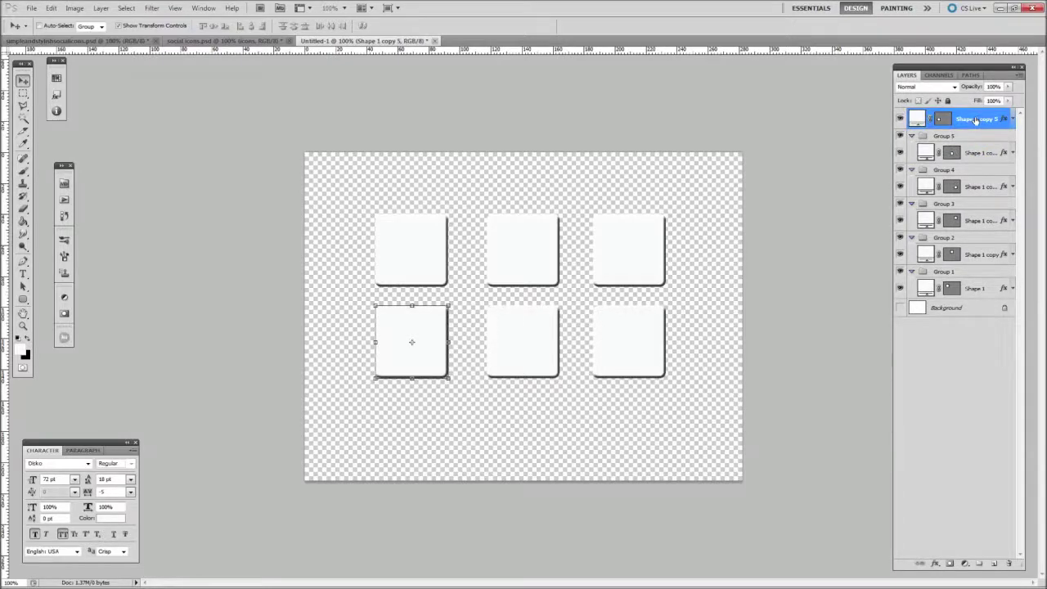
key("ctrl+g")
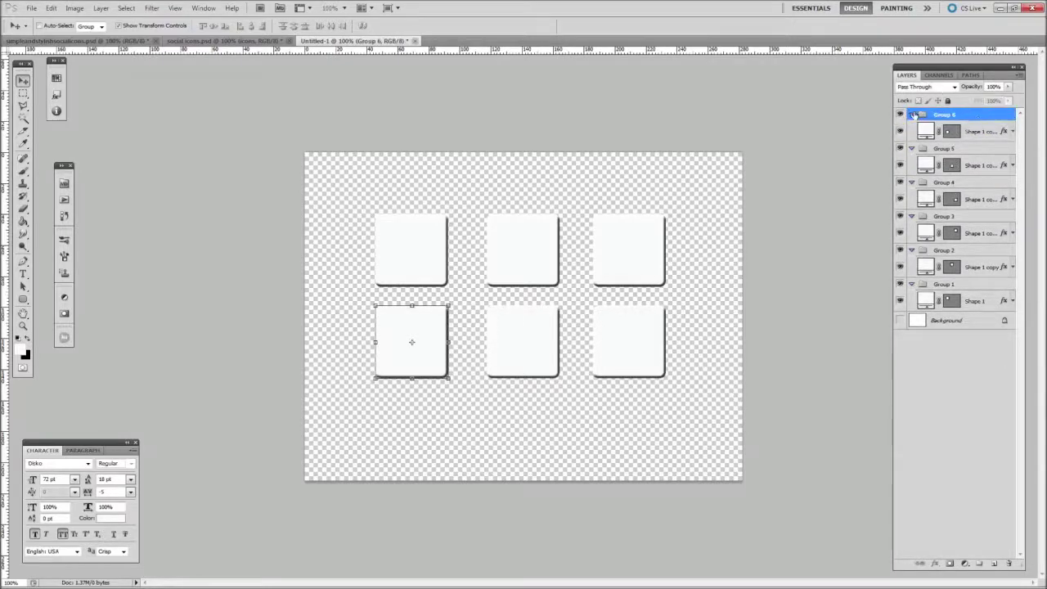
Collapse all six layer groups, from Group 6 down to Group 1.
left_click(912, 114)
left_click(911, 127)
left_click(911, 139)
left_click(916, 153)
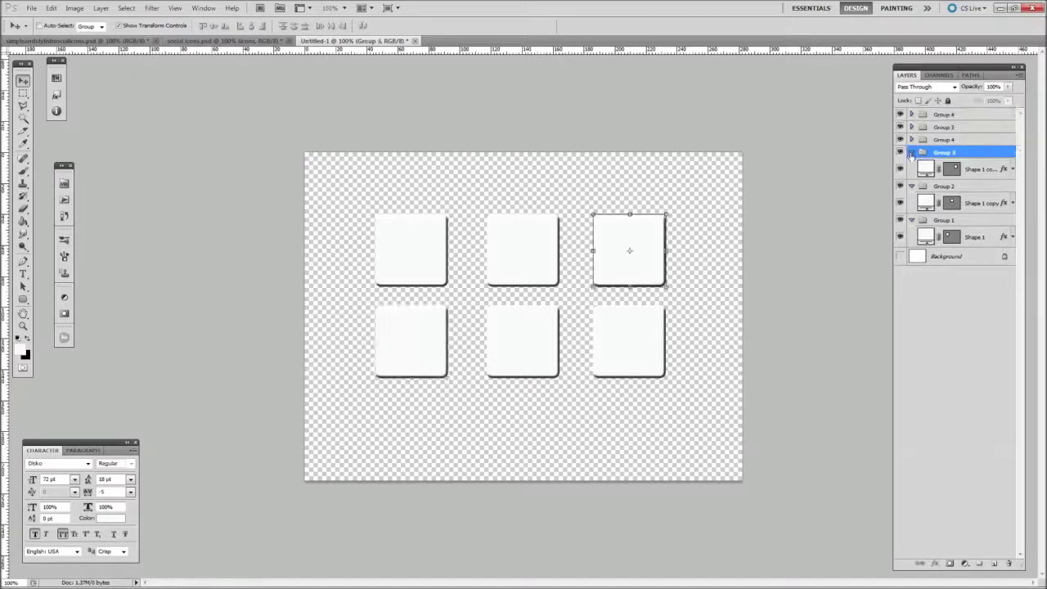
left_click(911, 153)
left_click(912, 165)
left_click(911, 177)
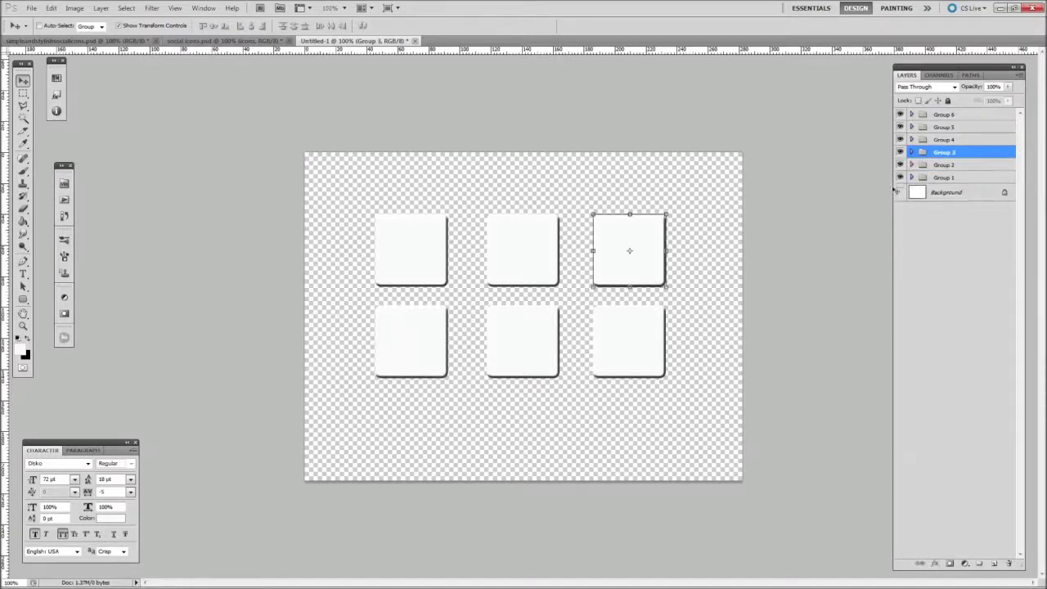
Rename Group 1 to facebook, Group 2 to twitter and Group 3 to twitter bird.
left_click(945, 180)
double_click(946, 179)
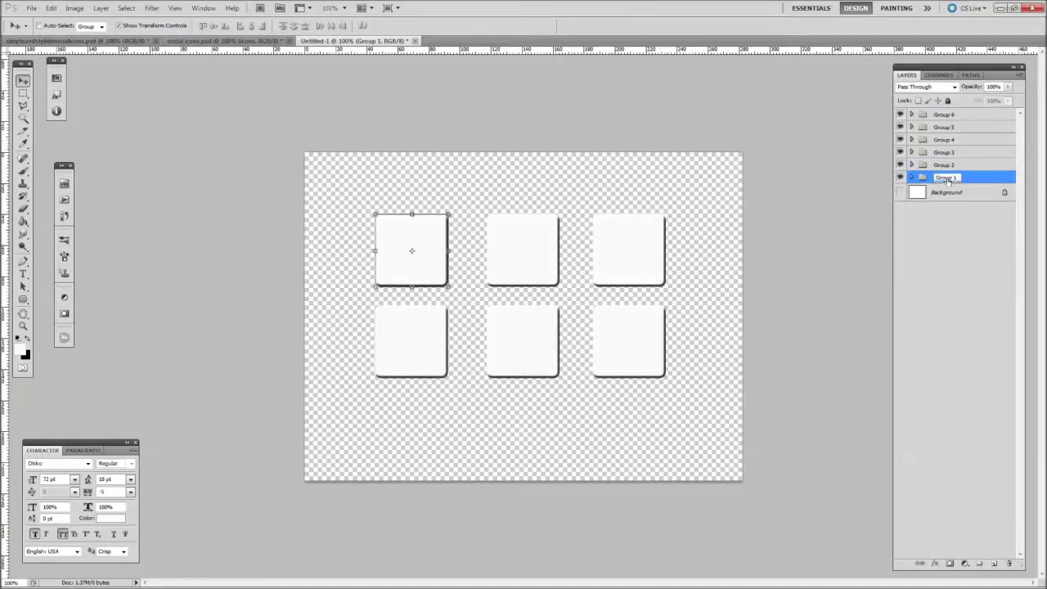
type("facebook")
left_click(945, 165)
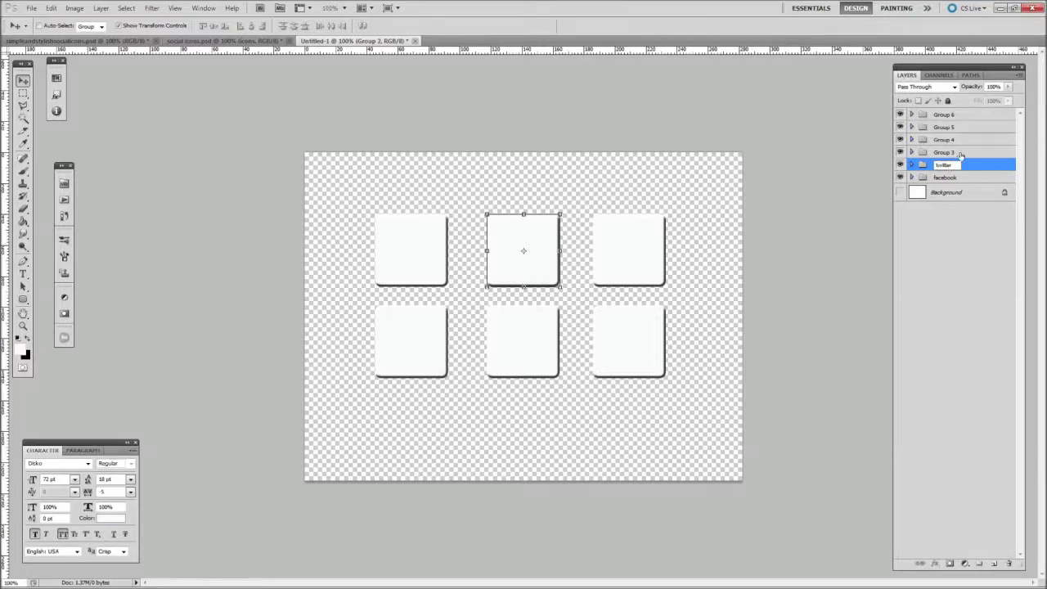
double_click(945, 152)
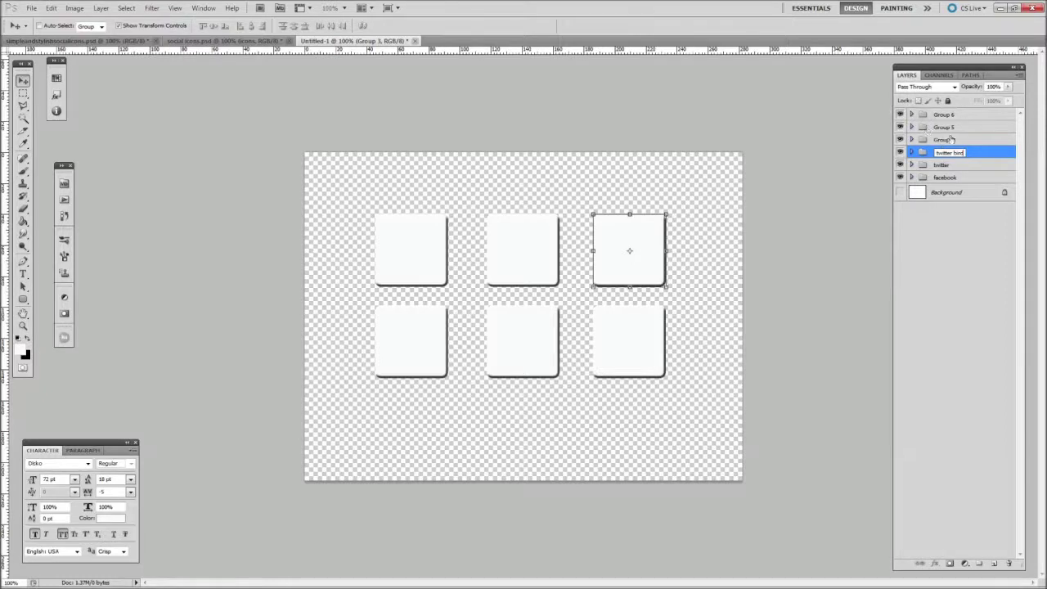
Rename Group 4 to skype and Group 5 to google+.
left_click(945, 141)
double_click(944, 141)
type("l")
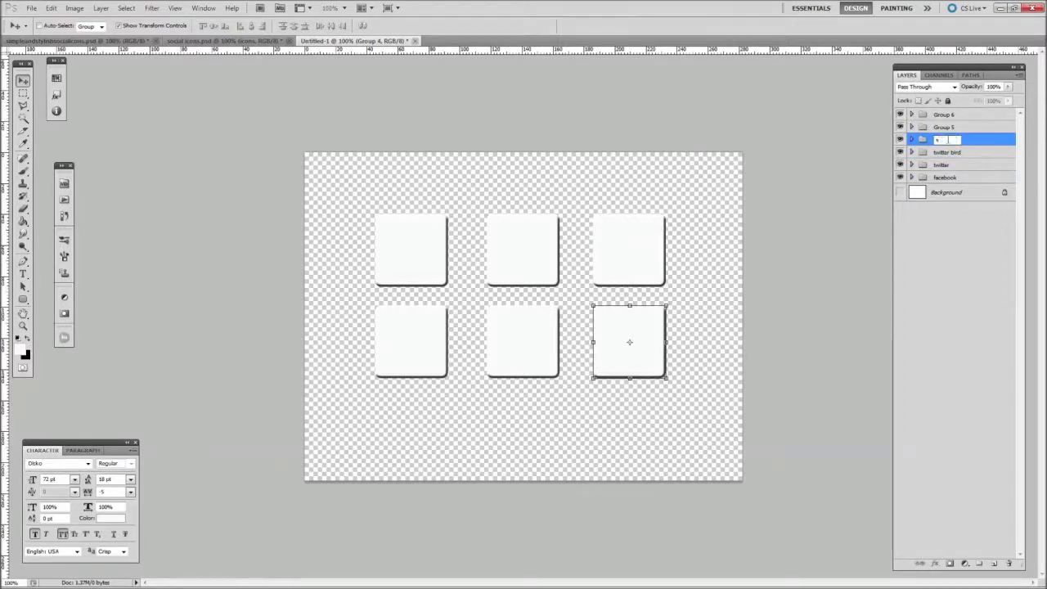
type("kype")
double_click(948, 128)
left_click(598, 206)
key("v")
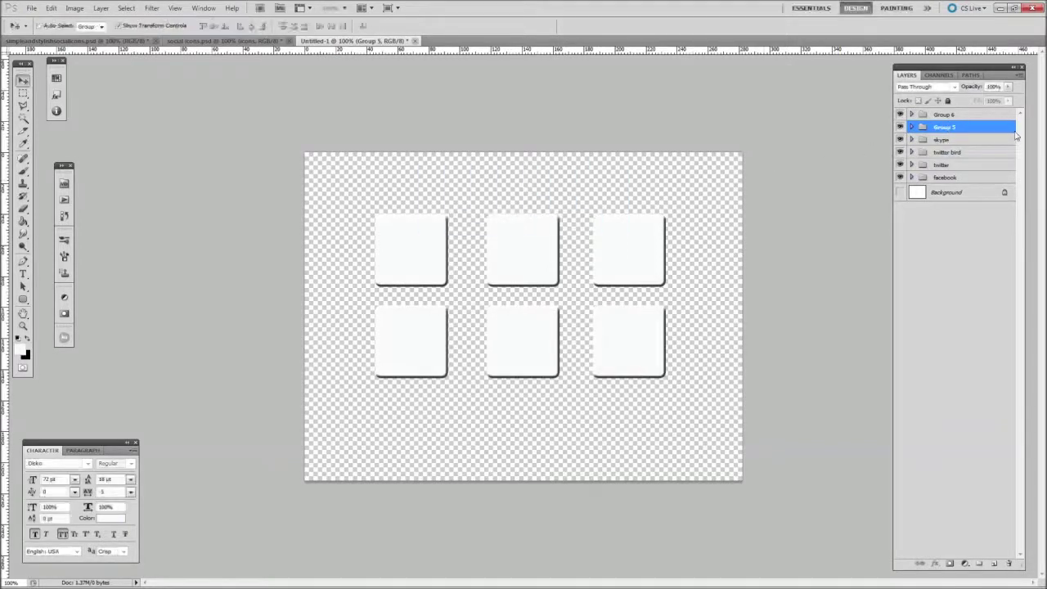
double_click(945, 128)
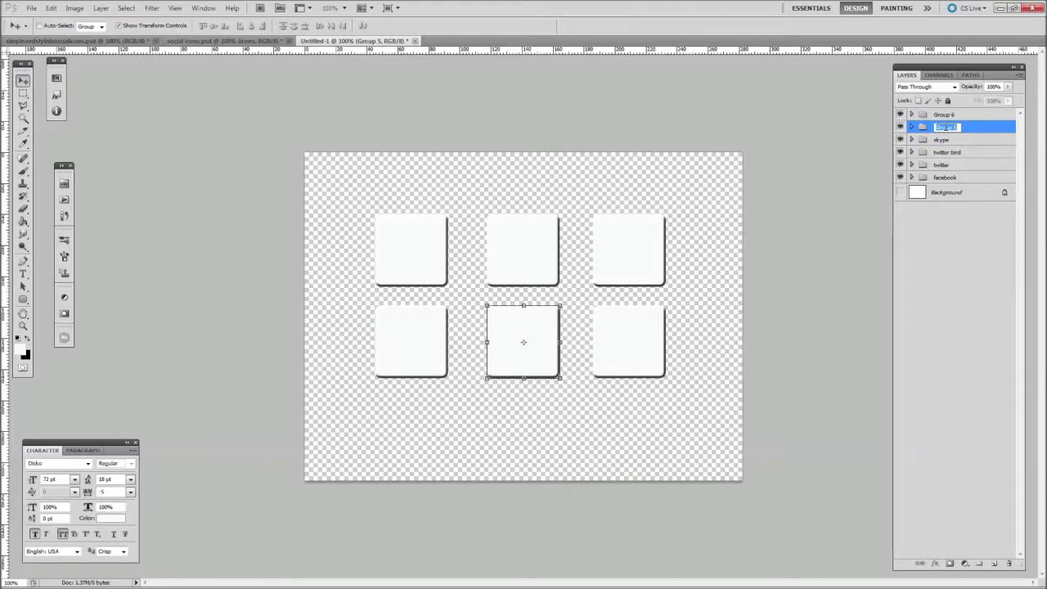
type("d")
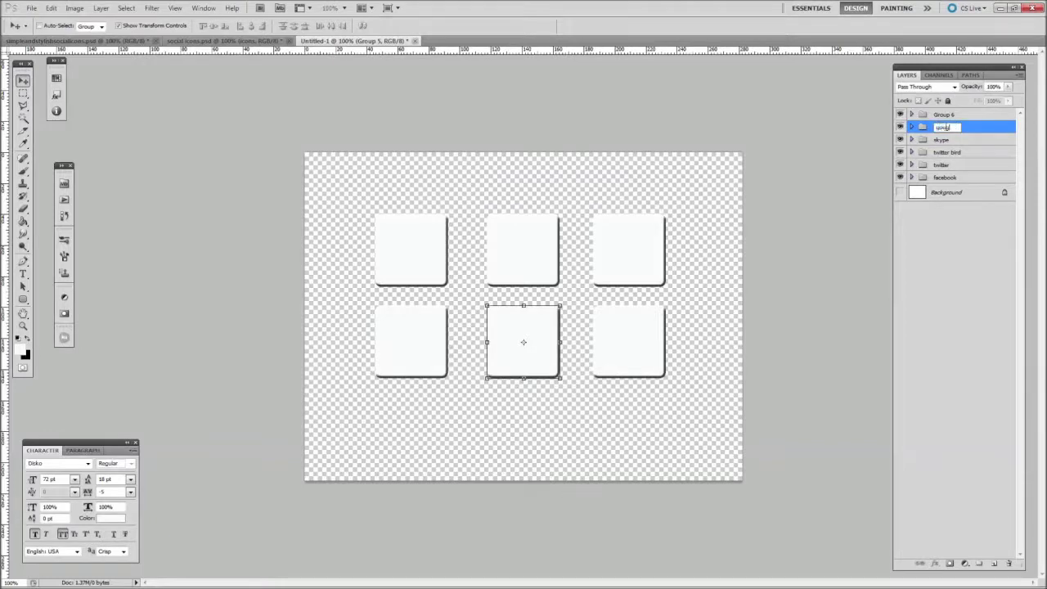
Rename Group 6 to rss and clear the layer selection.
left_click(945, 113)
double_click(945, 114)
type("f")
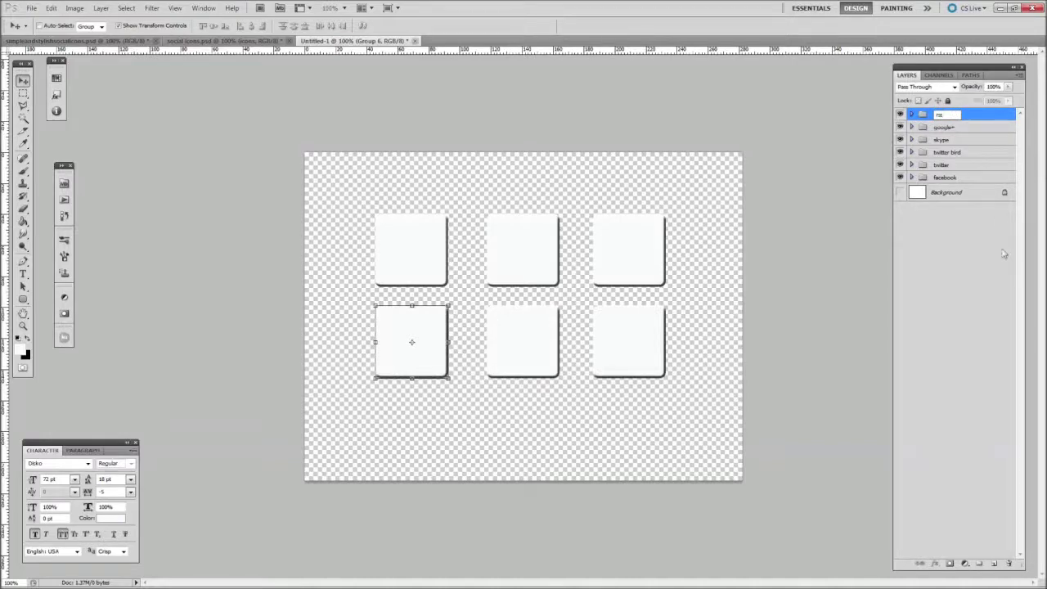
left_click(1004, 254)
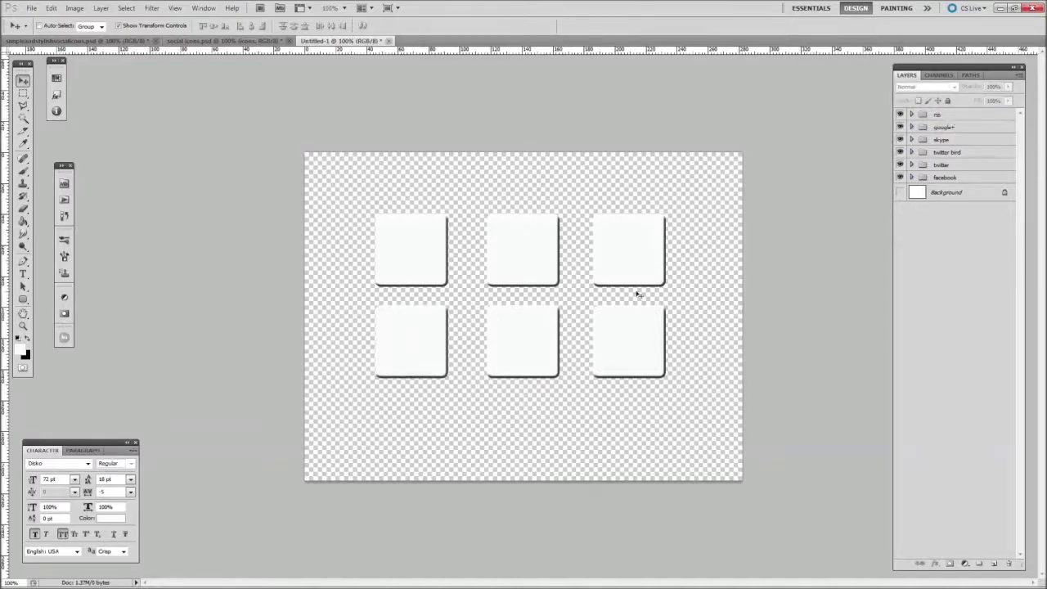
Add a Gradient Overlay to the Shape 1 layer in the facebook group.
left_click(913, 178)
left_click(976, 196)
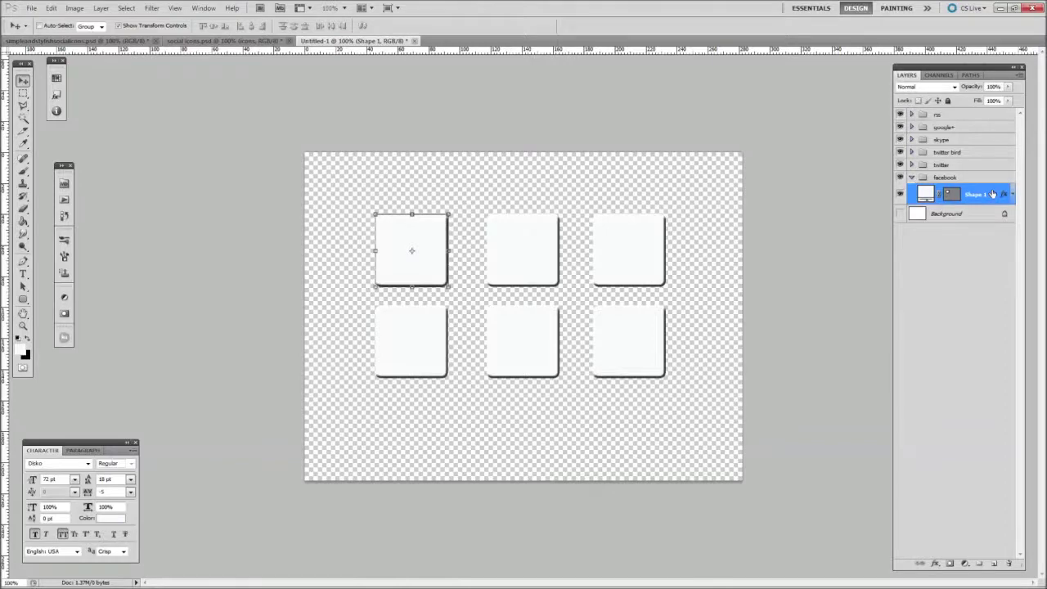
double_click(992, 194)
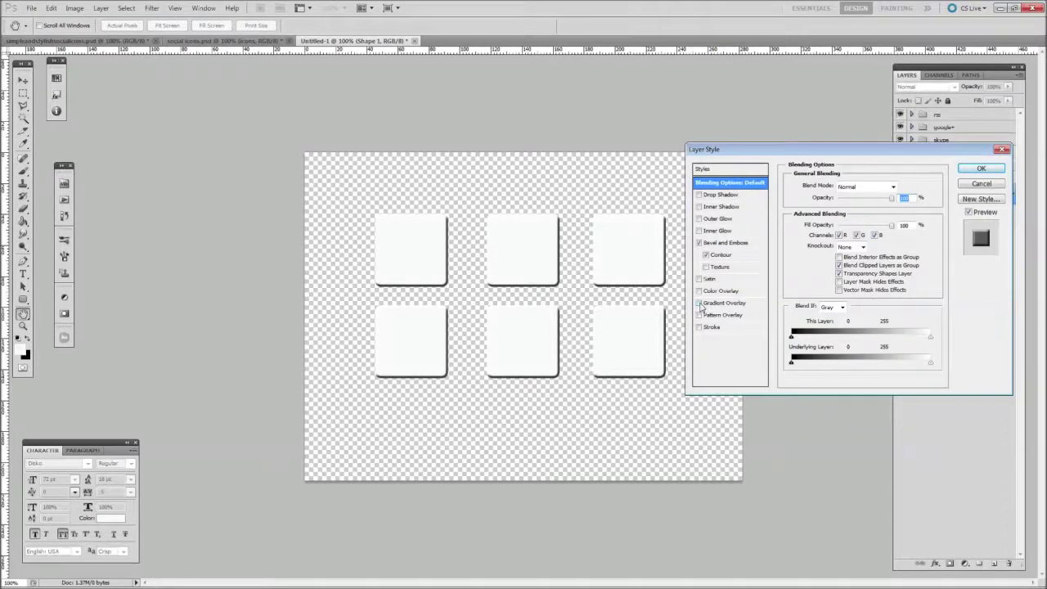
left_click(700, 303)
left_click(720, 308)
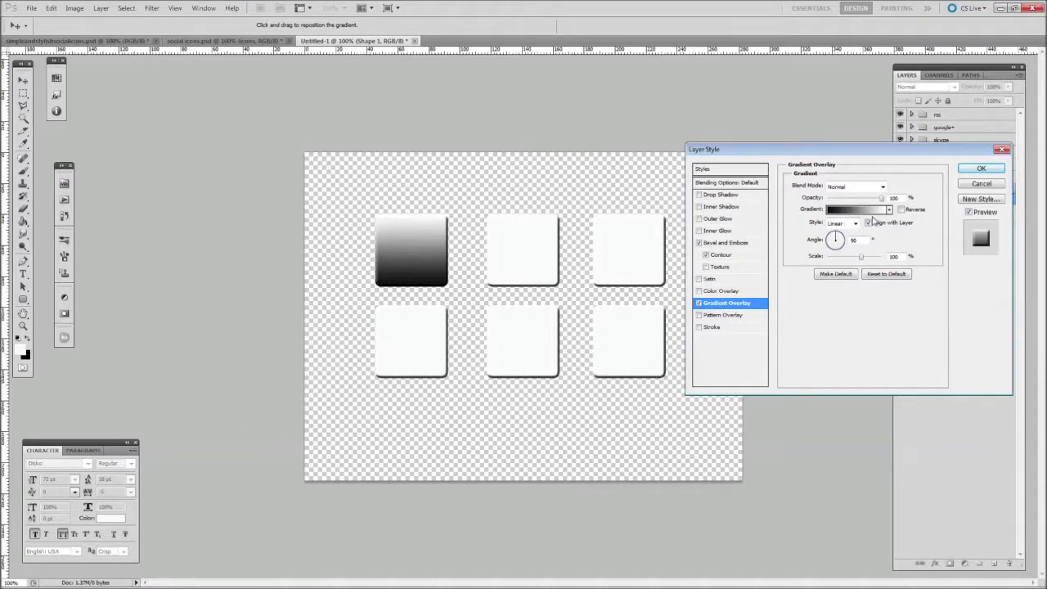
Set the starting (black) colour stop of the facebook square's gradient to #244386.
left_click(856, 216)
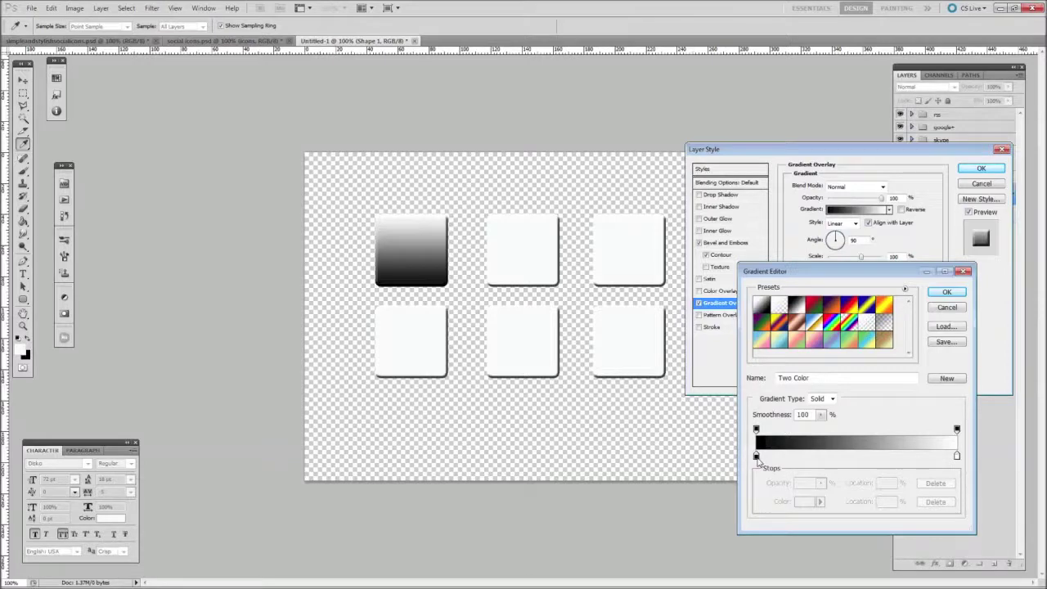
double_click(756, 455)
double_click(872, 513)
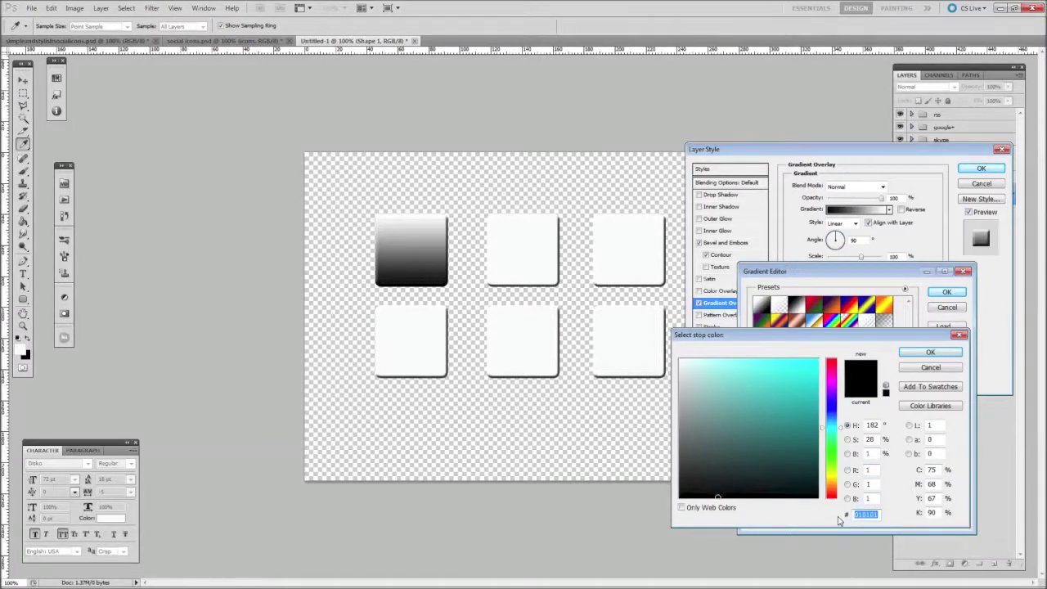
type("244")
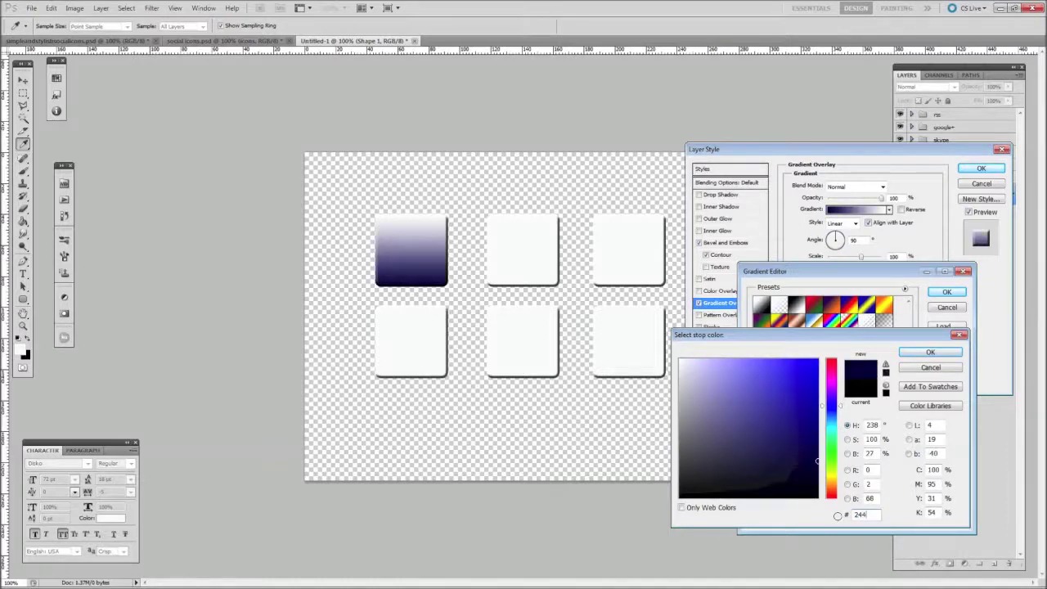
type("386")
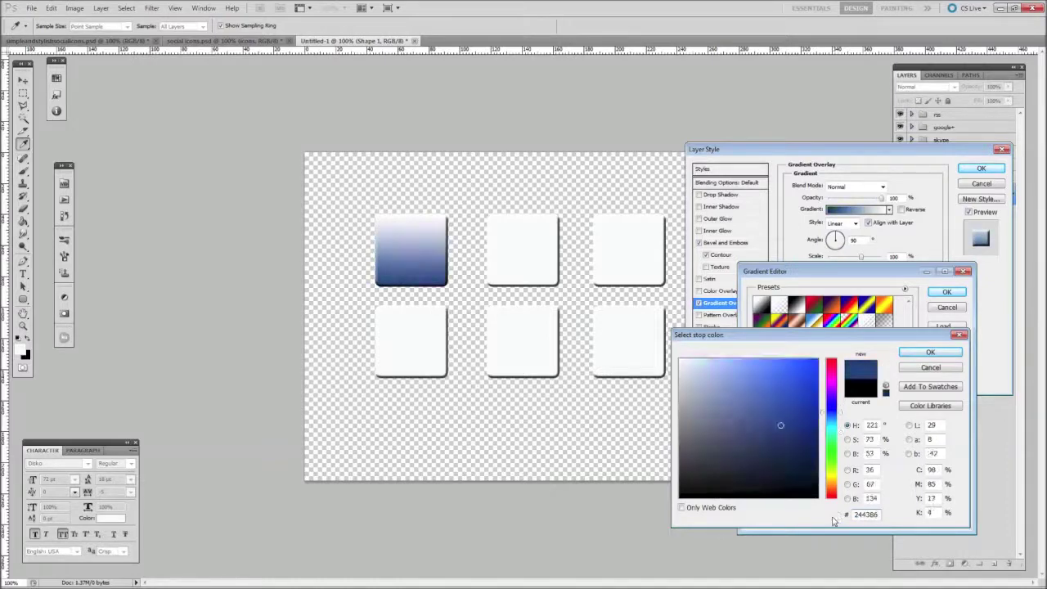
left_click(930, 352)
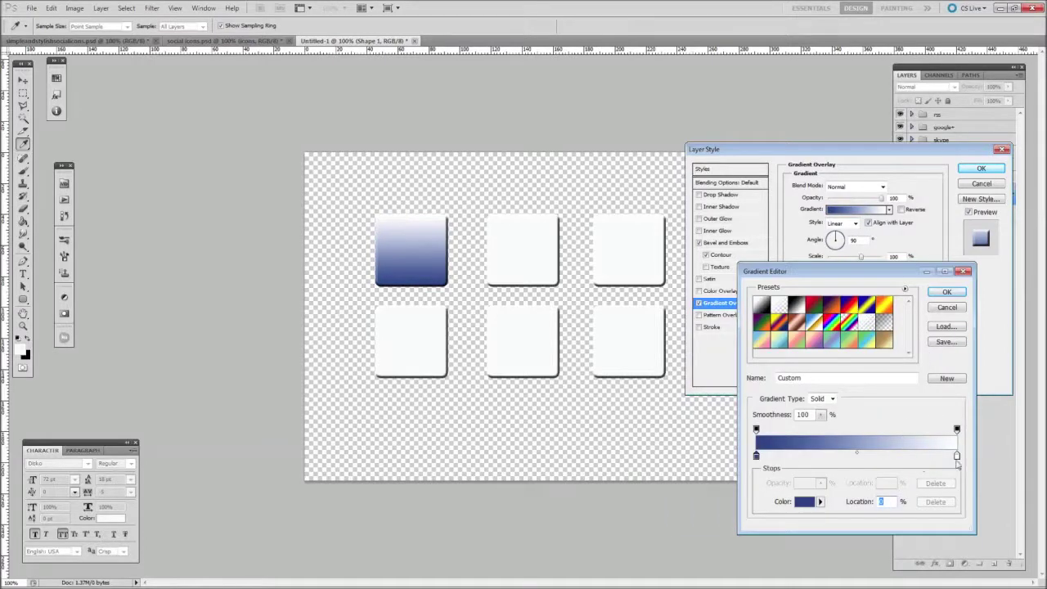
Set the ending (white) colour stop of the facebook square's gradient to #2c539e and apply the layer style.
left_click(957, 458)
double_click(957, 456)
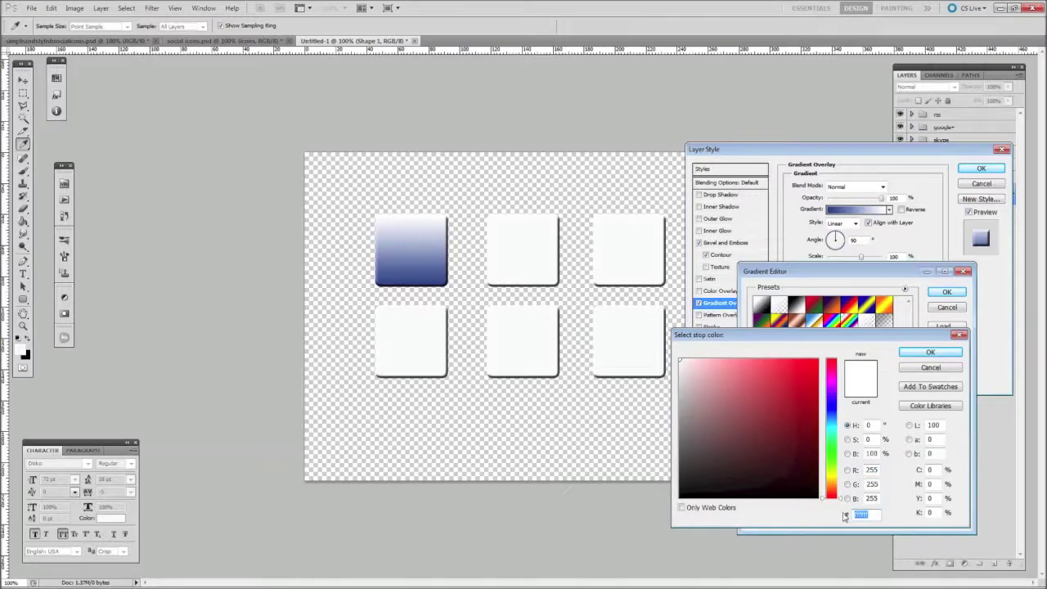
type("2")
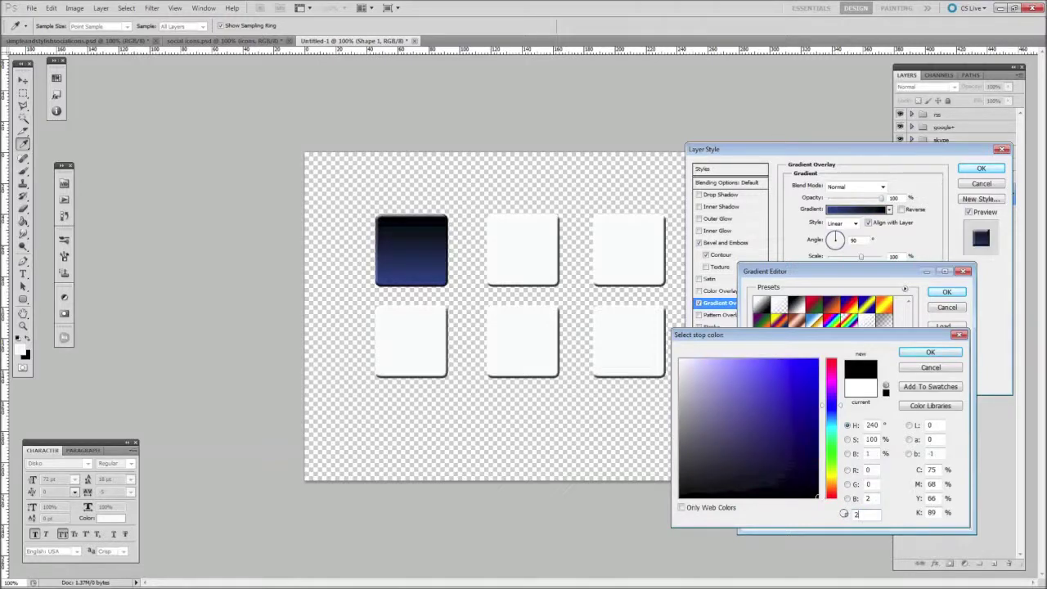
type("c53")
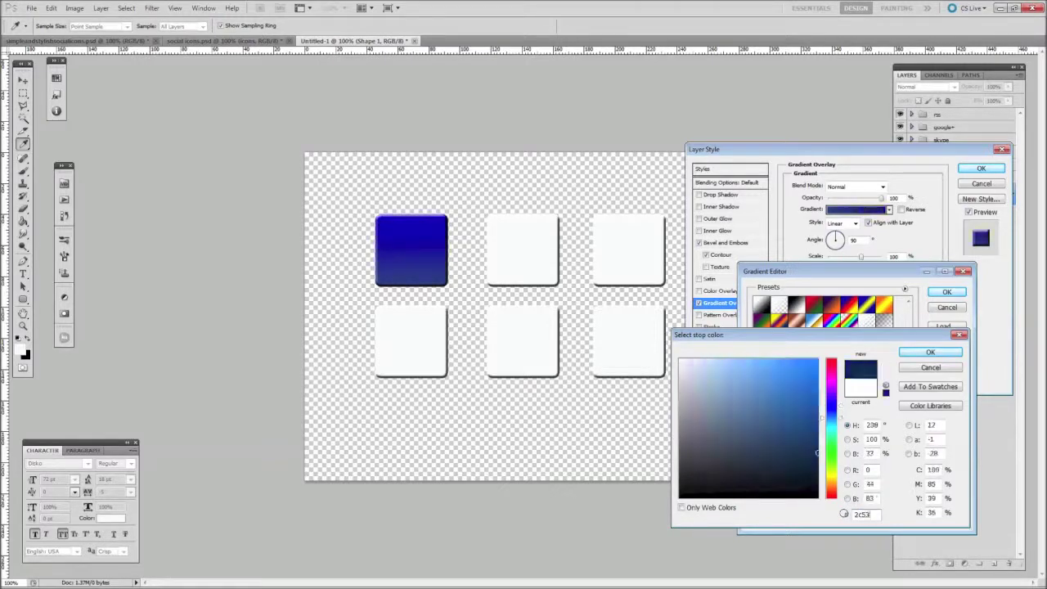
type("9e")
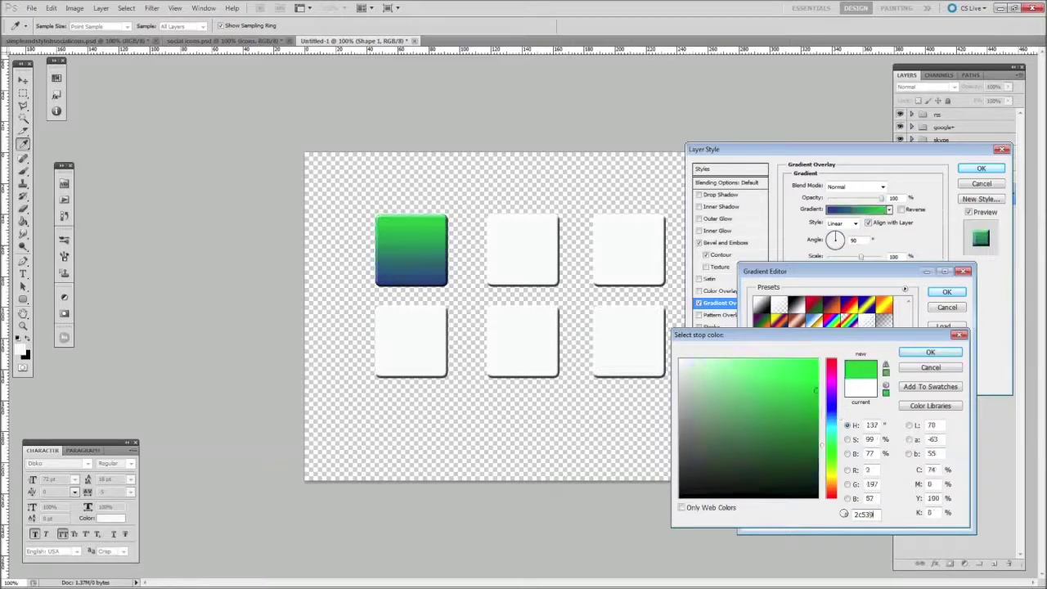
left_click(930, 352)
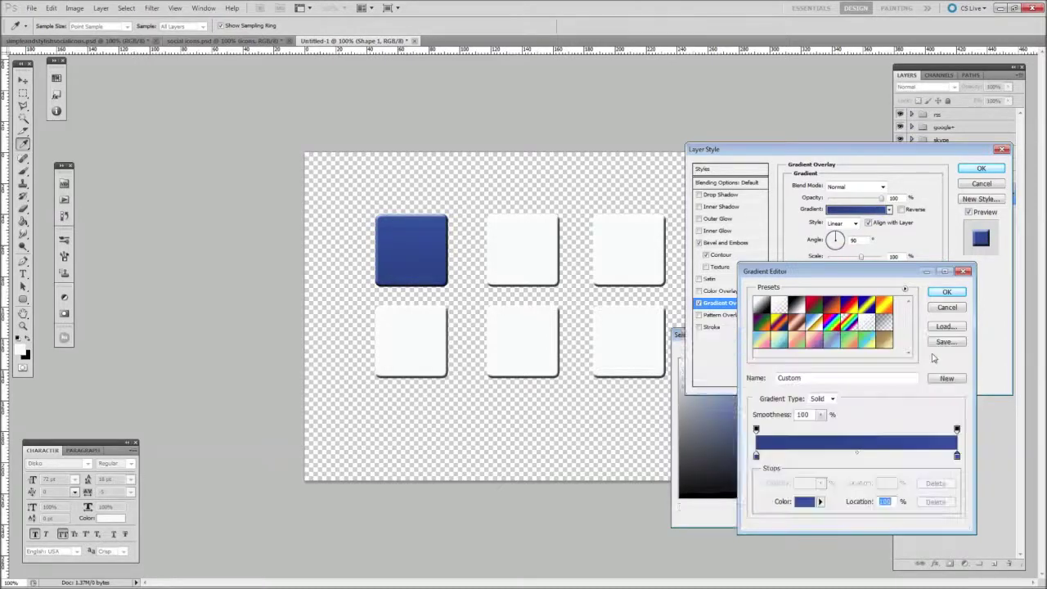
left_click(946, 294)
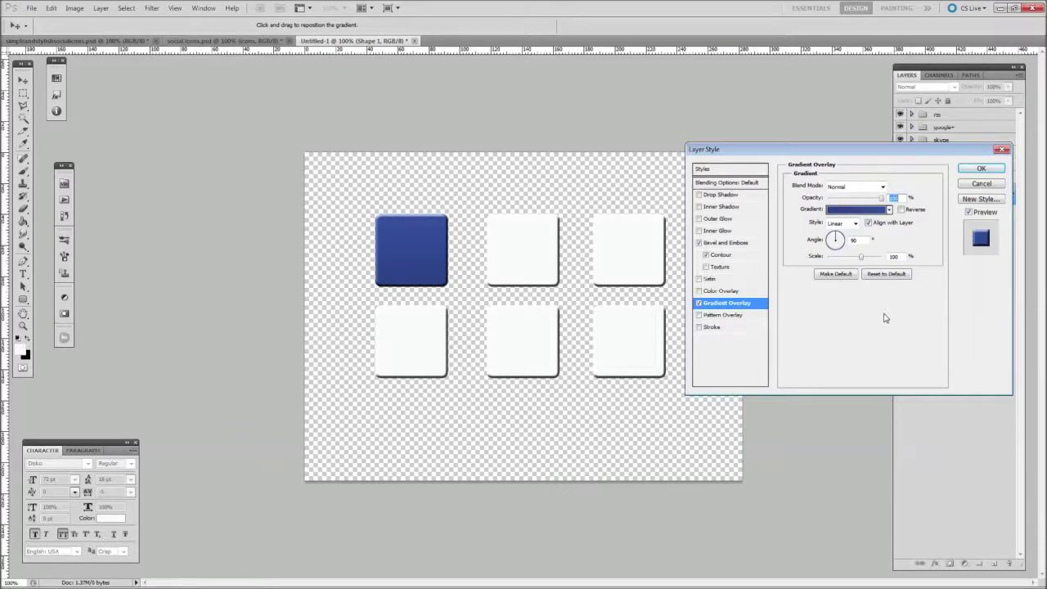
left_click(982, 169)
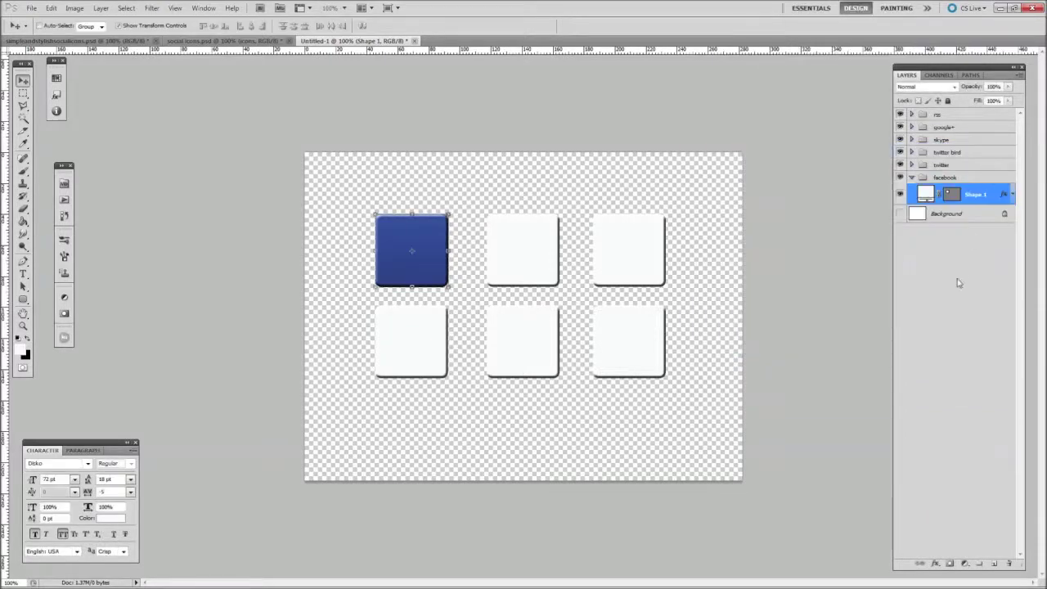
Collapse the facebook group and add a Gradient Overlay to the shape layer in the twitter group.
left_click(912, 177)
left_click(932, 164)
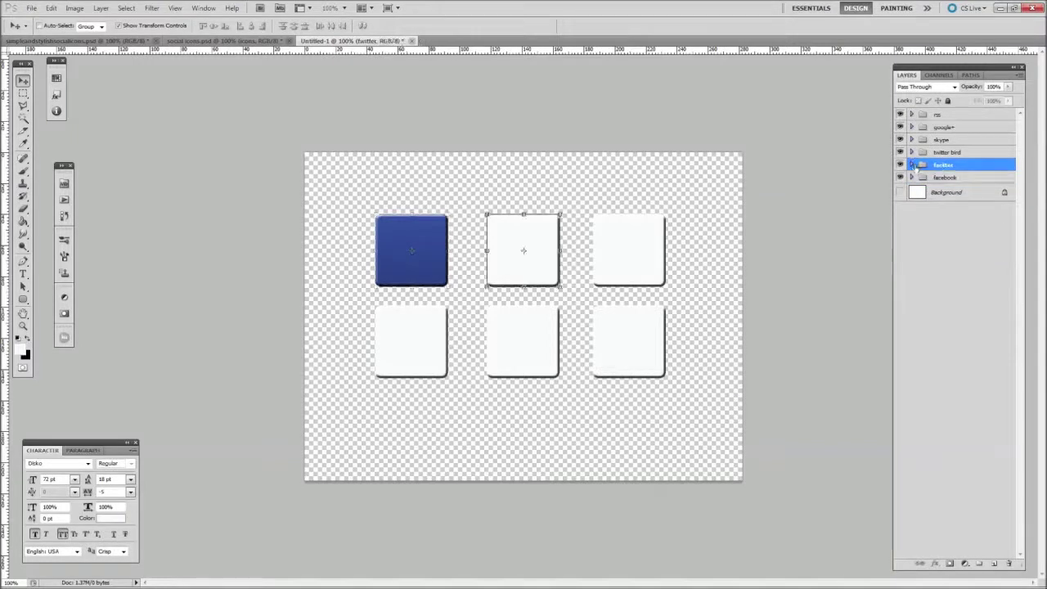
left_click(912, 164)
left_click(975, 185)
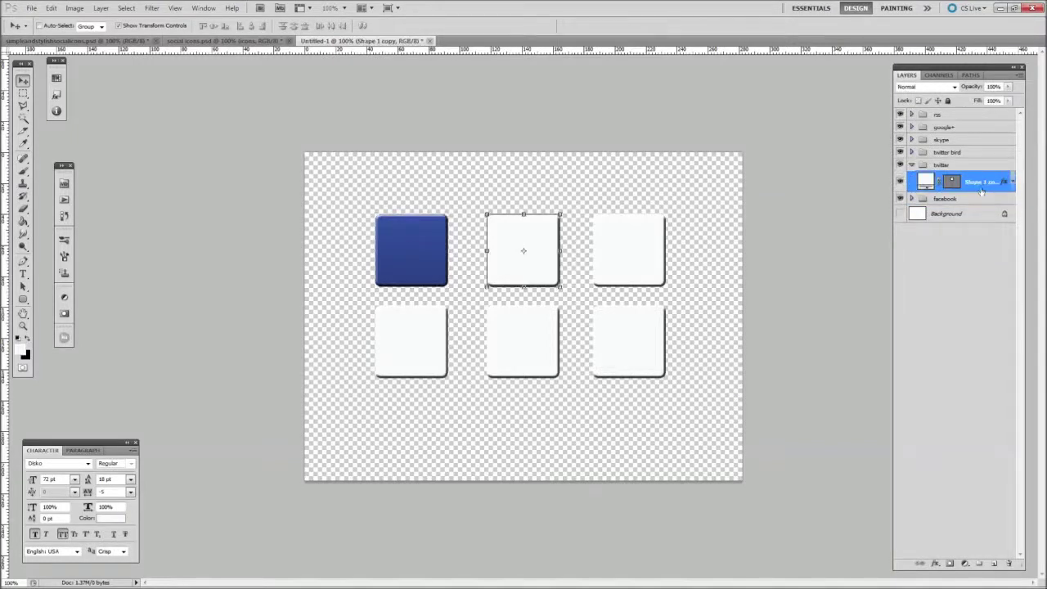
double_click(987, 180)
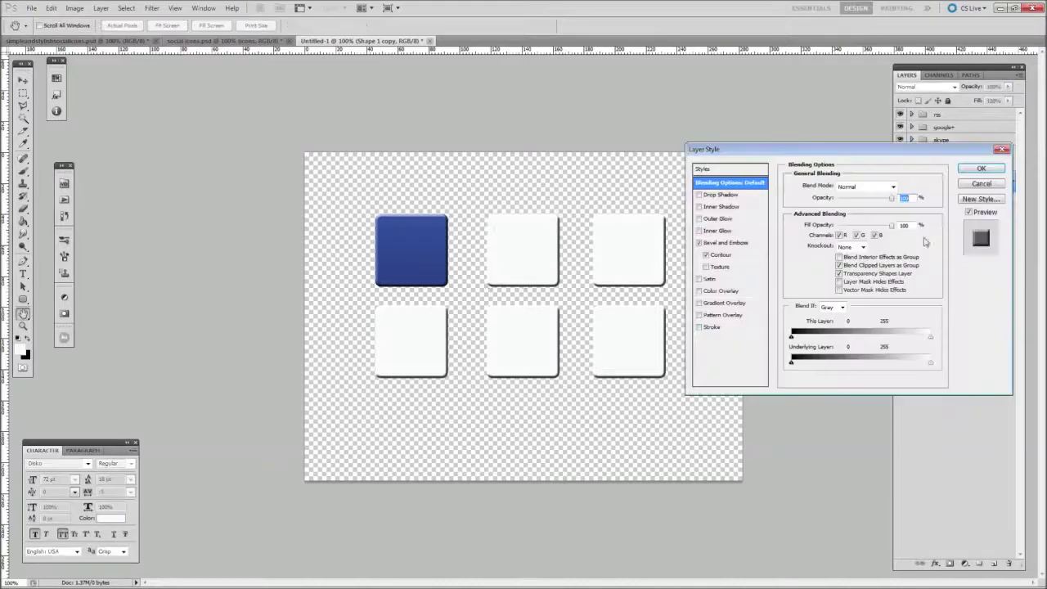
left_click(701, 304)
left_click(710, 304)
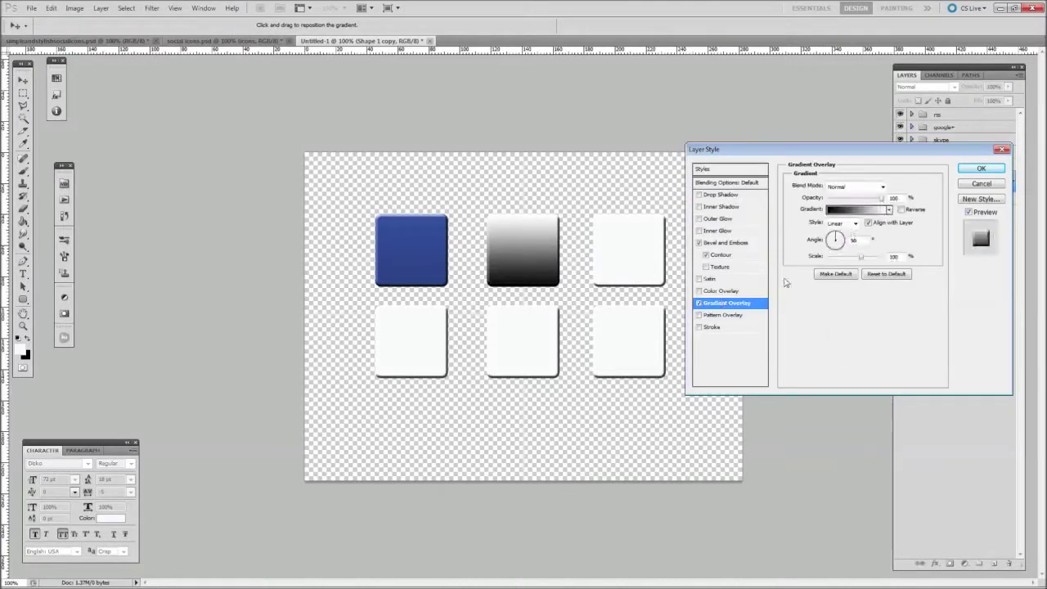
Set the starting (black) colour stop of the twitter square's gradient to #0581a9.
left_click(855, 209)
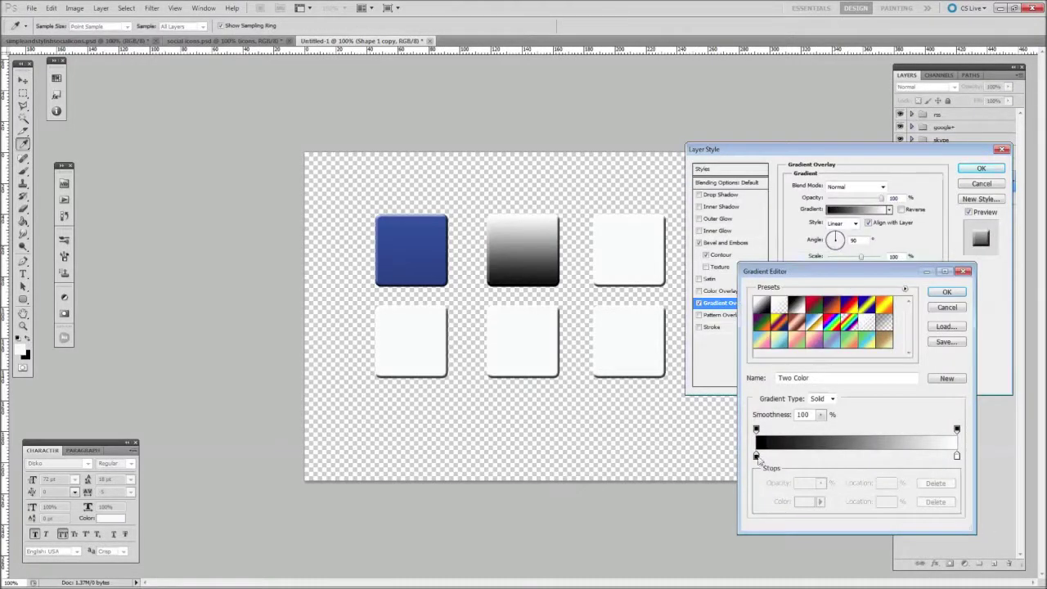
double_click(756, 455)
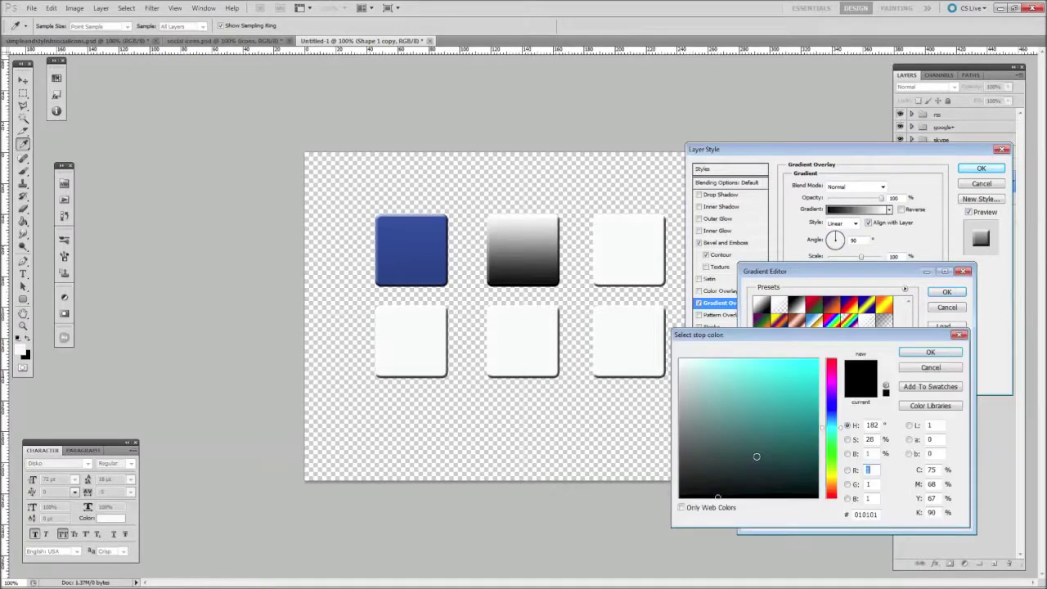
left_click(878, 513)
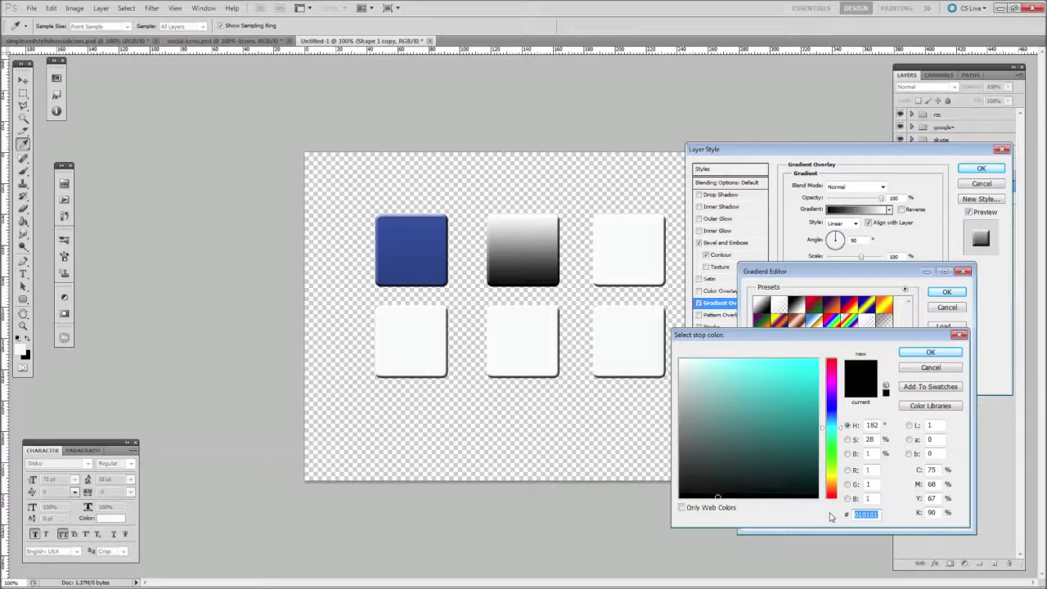
type("0")
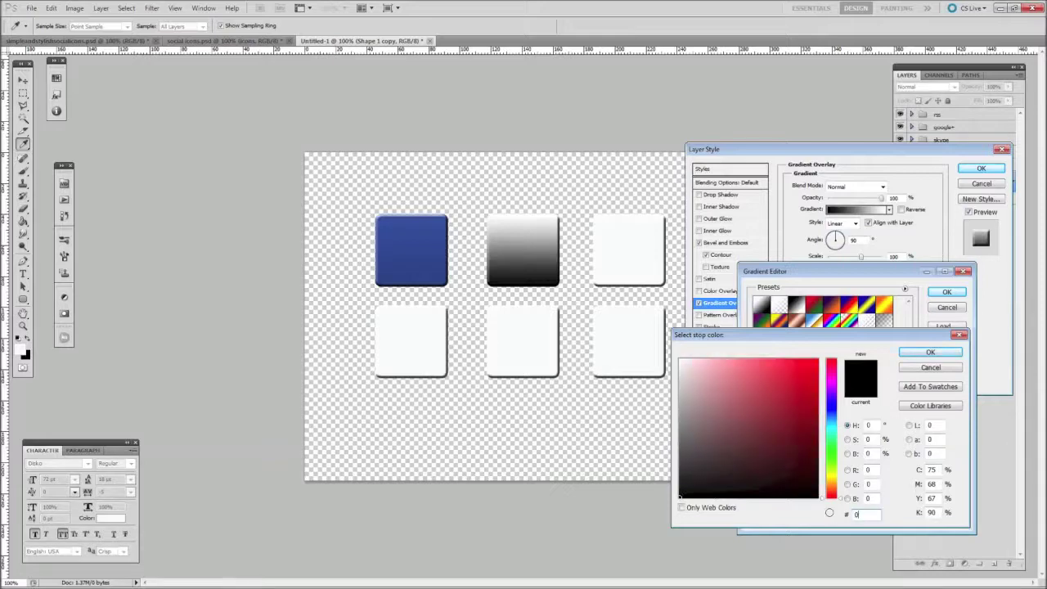
type("5")
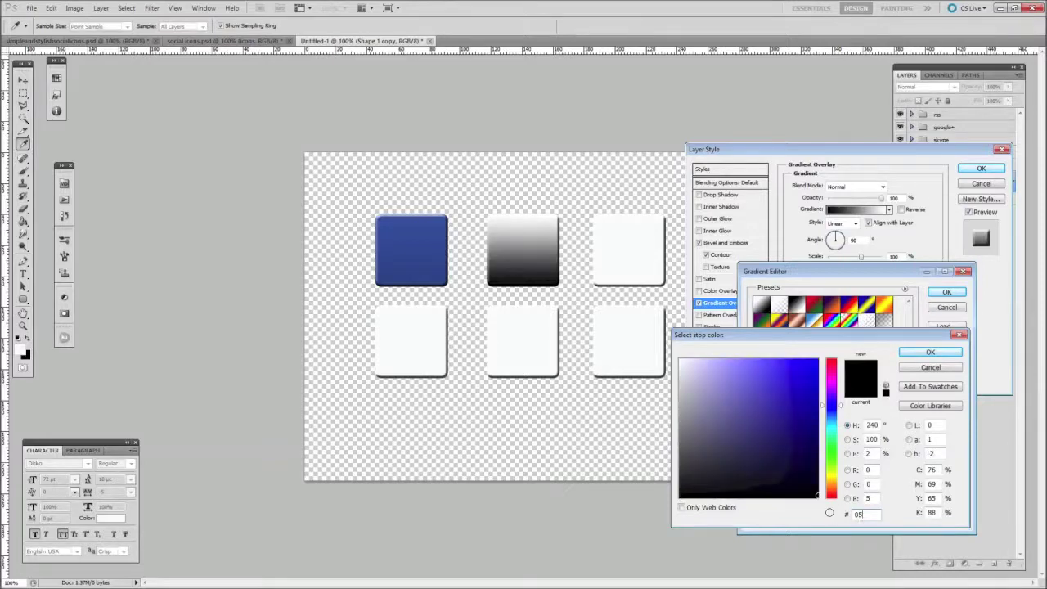
type("81a")
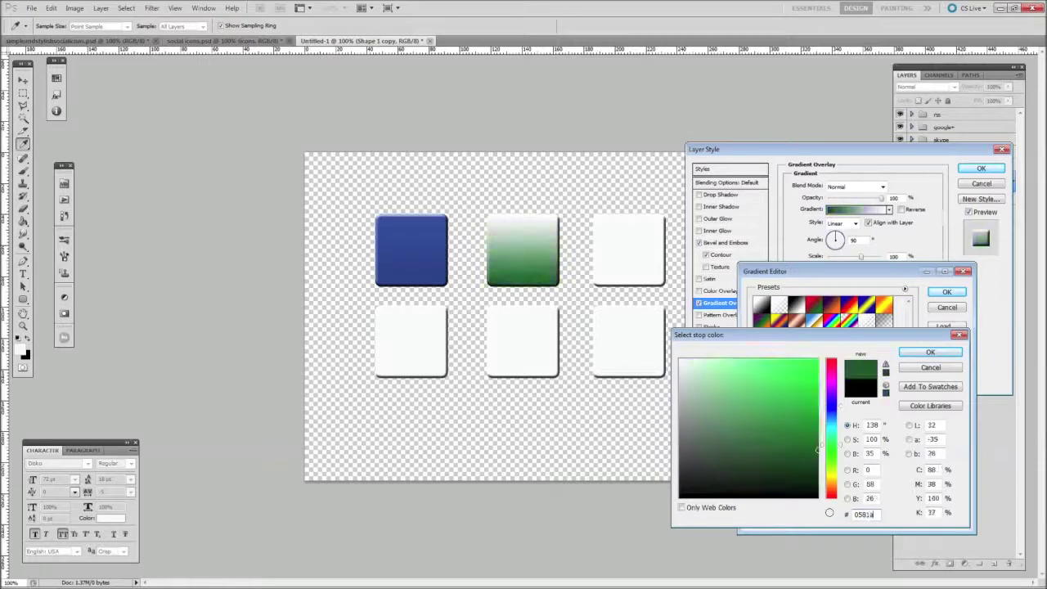
type("9")
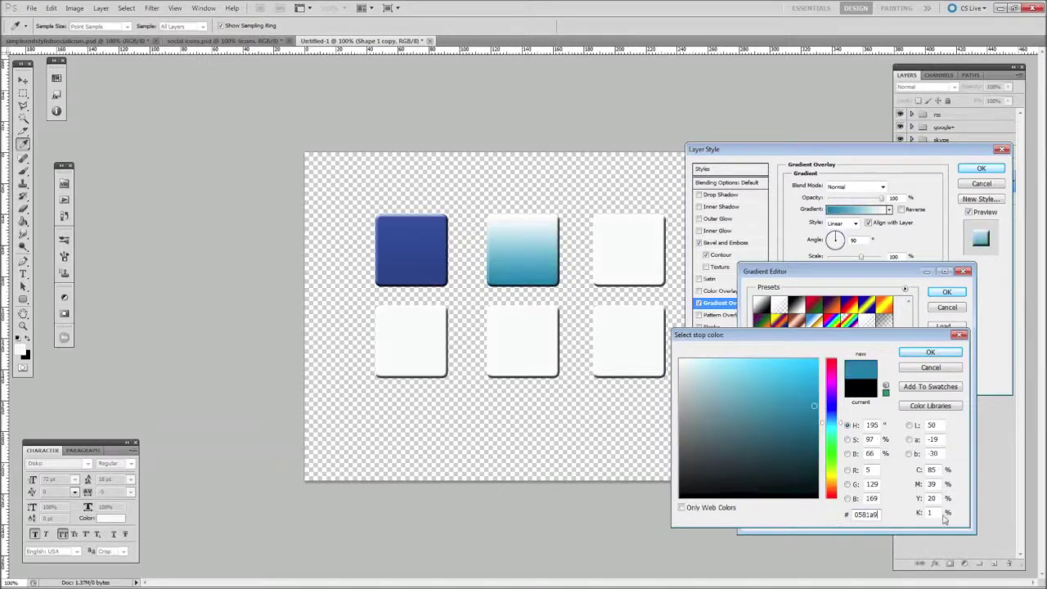
left_click(929, 353)
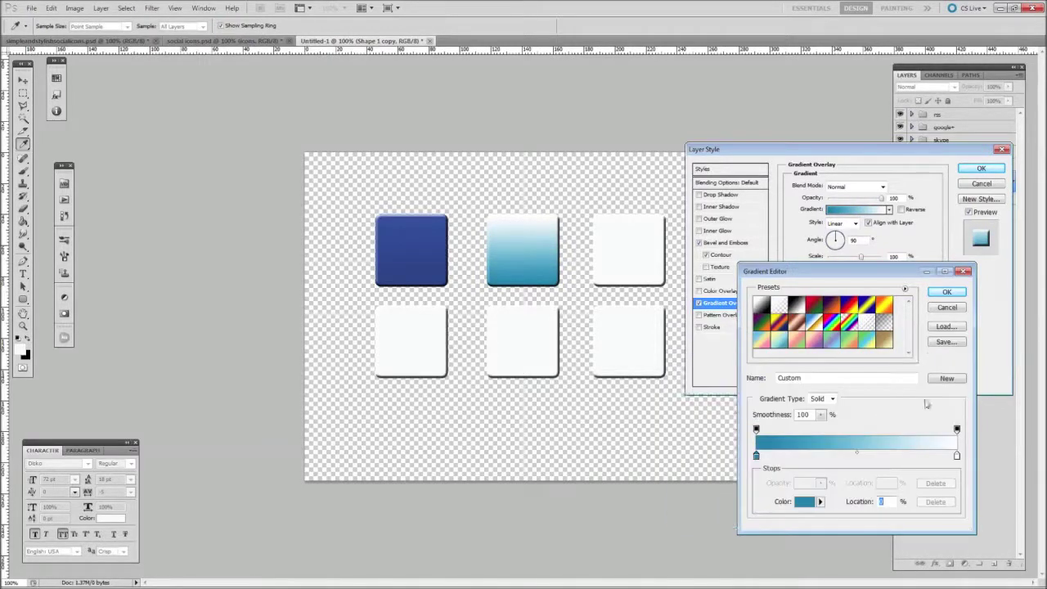
Keep the ending colour stop of the twitter square's gradient at white (#ffffff) and apply the layer style.
left_click(956, 456)
double_click(956, 456)
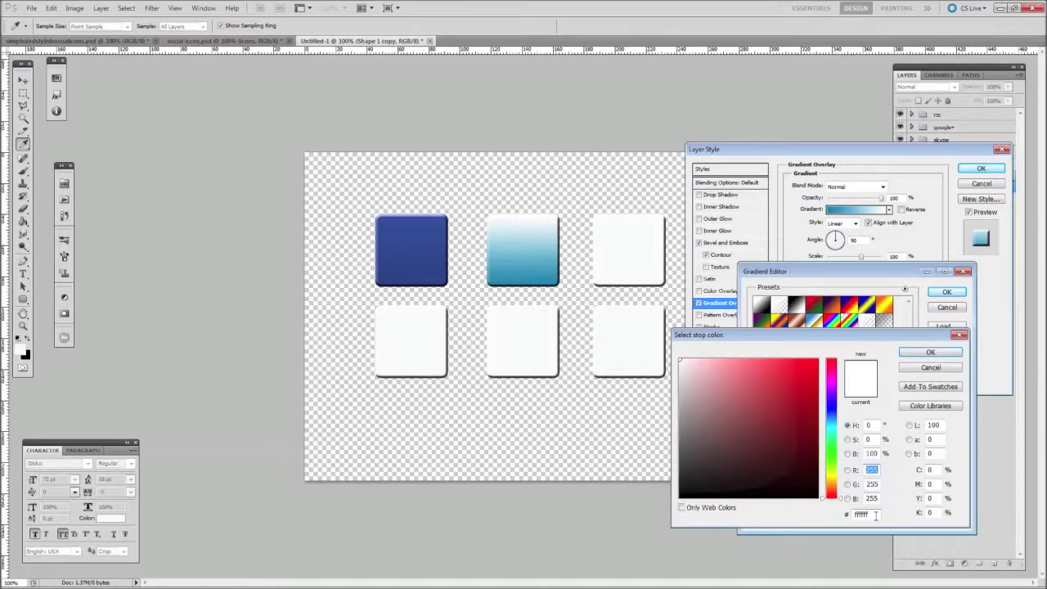
left_click(930, 352)
left_click(946, 293)
left_click(981, 168)
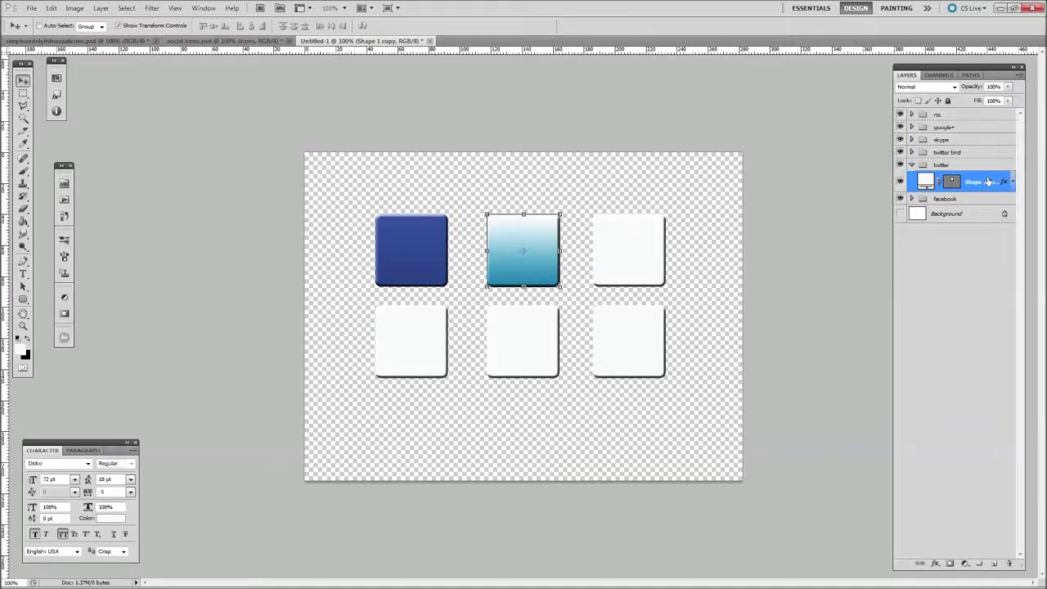
Try to copy the twitter square's layer style onto the shape layer in the twitter bird group.
right_click(988, 180)
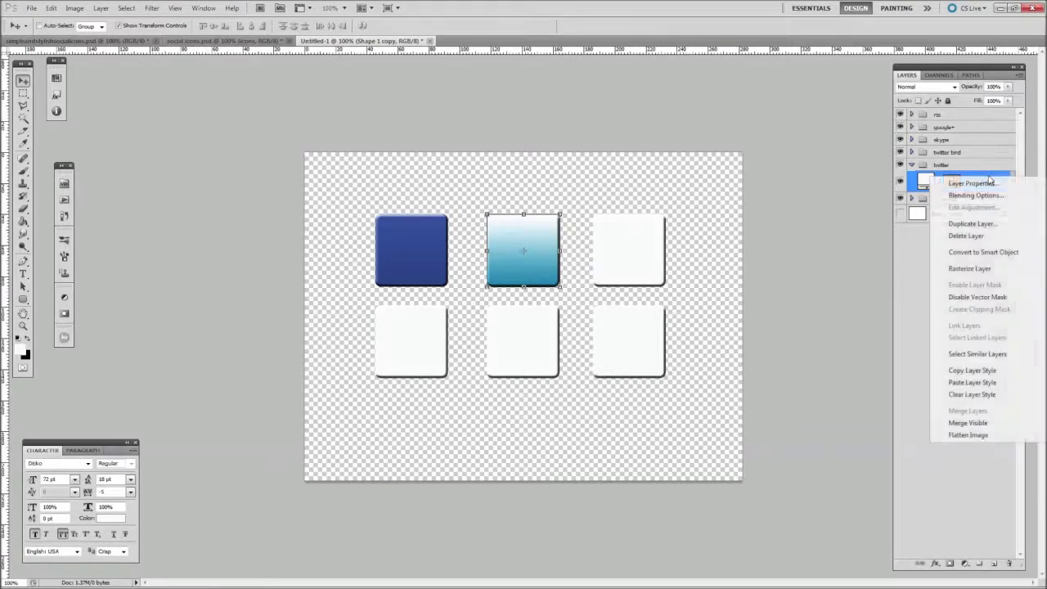
left_click(982, 371)
left_click(911, 165)
left_click(911, 152)
left_click(986, 169)
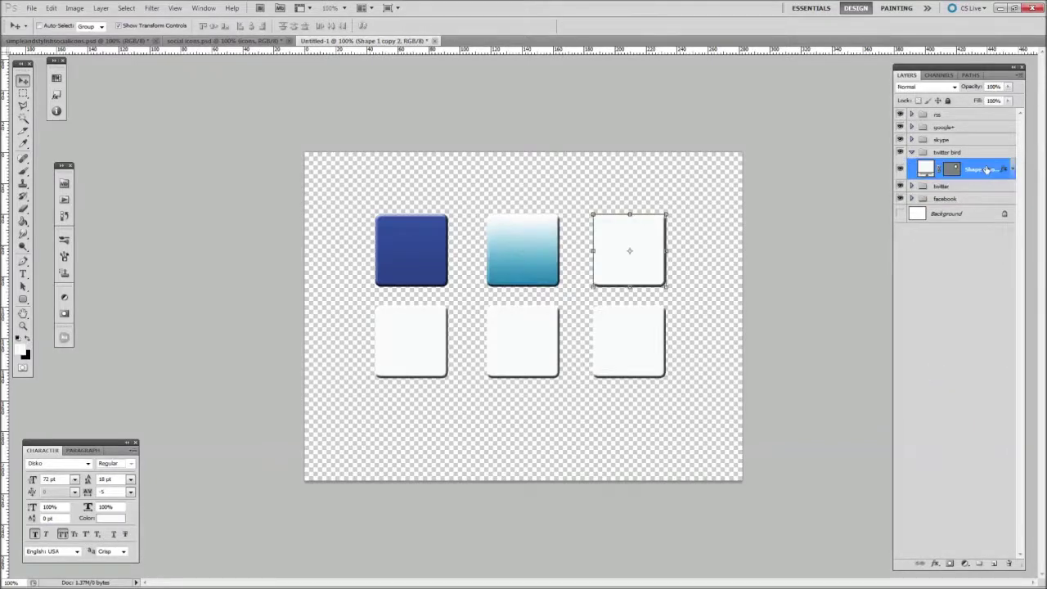
right_click(988, 171)
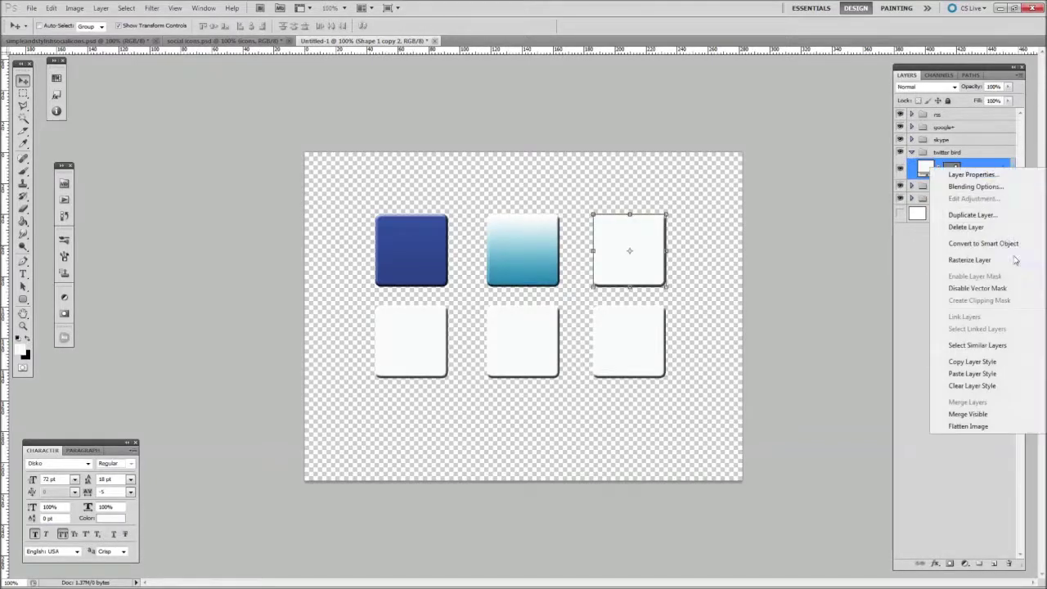
left_click(987, 366)
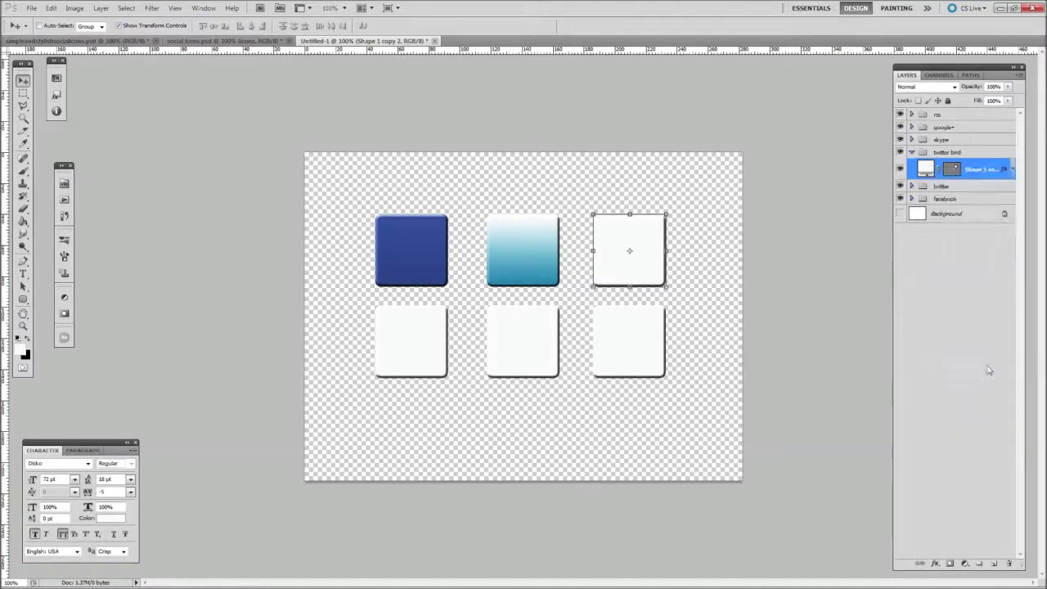
right_click(984, 167)
left_click(973, 370)
Copy the layer style of the twitter group's shape layer and paste it onto the shape layer in the twitter bird group.
left_click(913, 186)
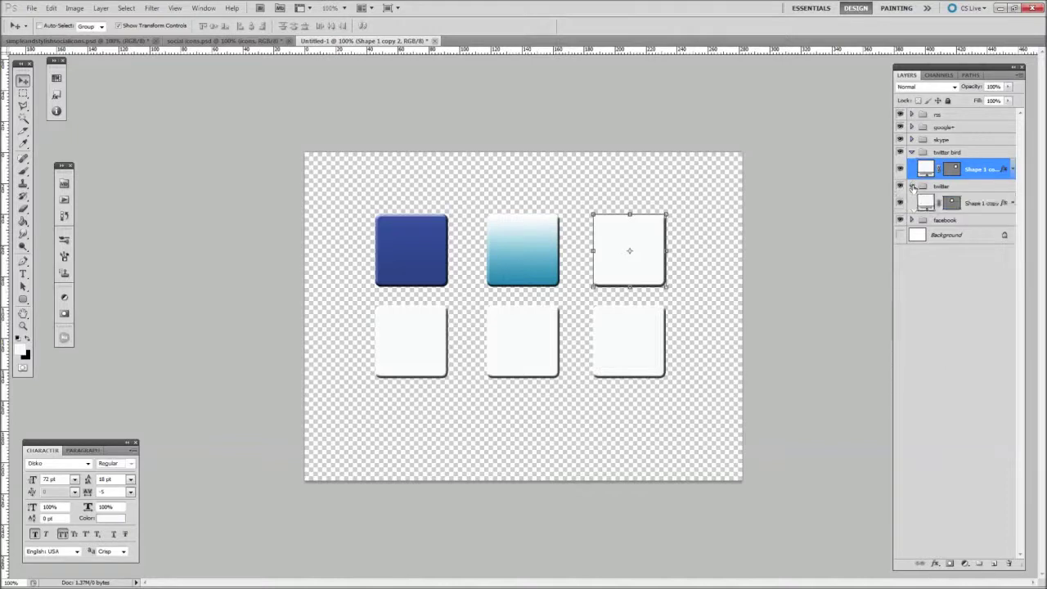
left_click(988, 205)
right_click(987, 203)
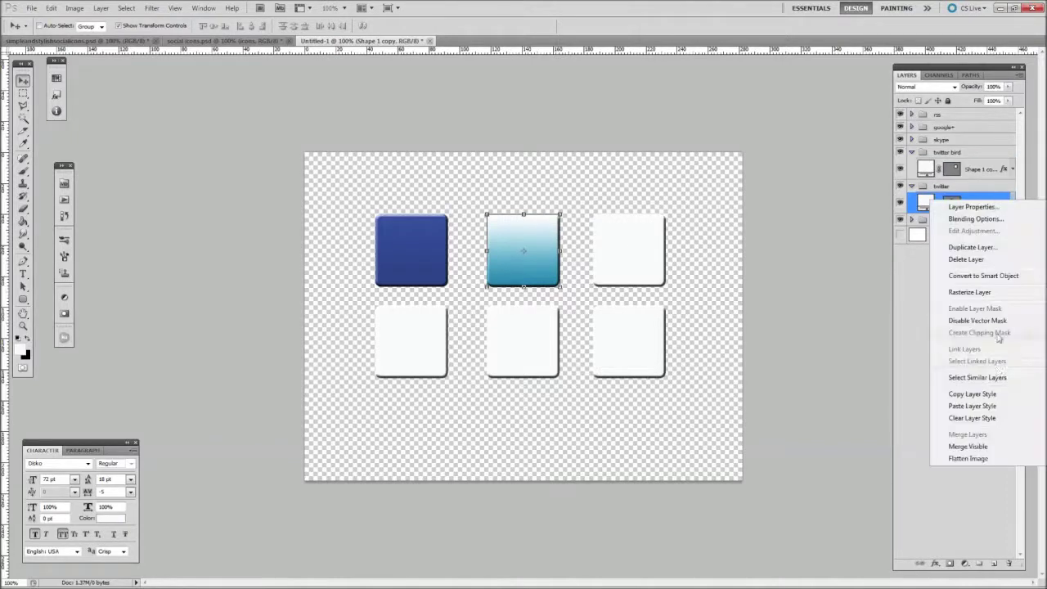
left_click(985, 396)
left_click(912, 187)
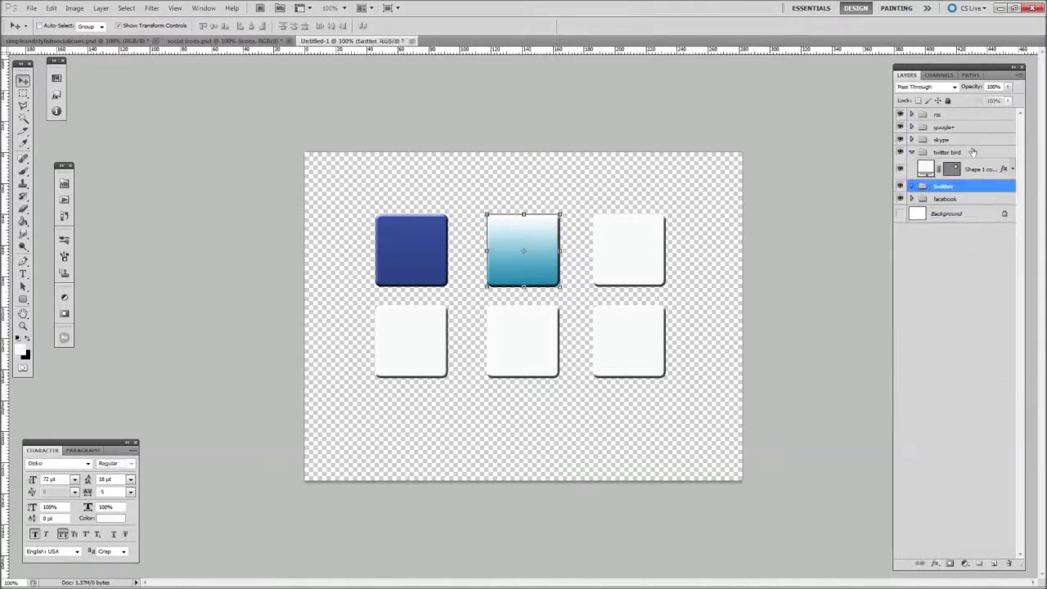
left_click(980, 169)
right_click(980, 167)
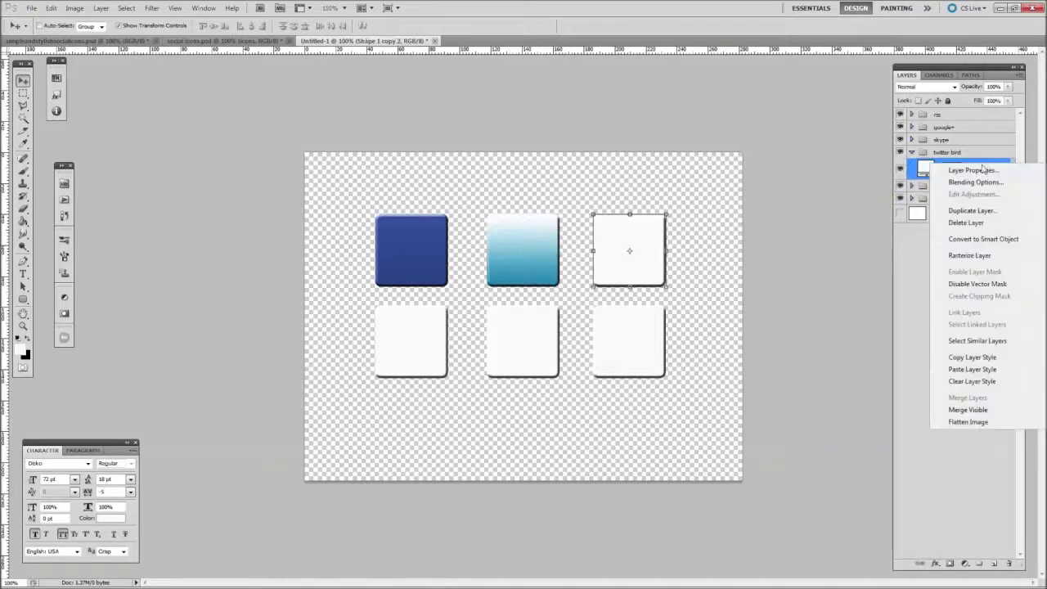
left_click(982, 369)
left_click(944, 320)
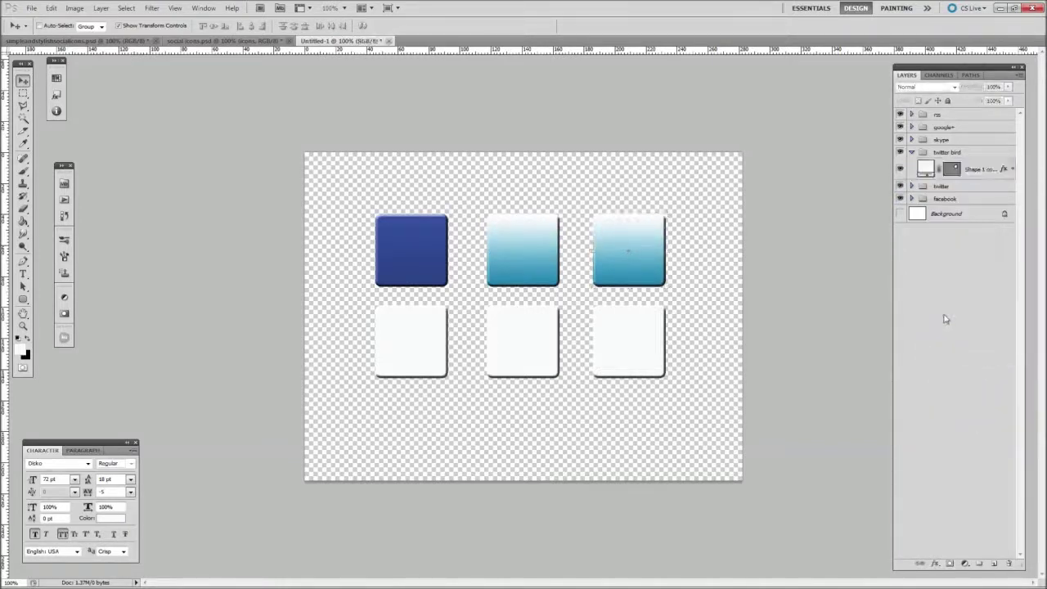
Collapse the twitter bird group and add a Gradient Overlay to the shape layer in the skype group.
left_click(910, 154)
left_click(911, 141)
left_click(980, 156)
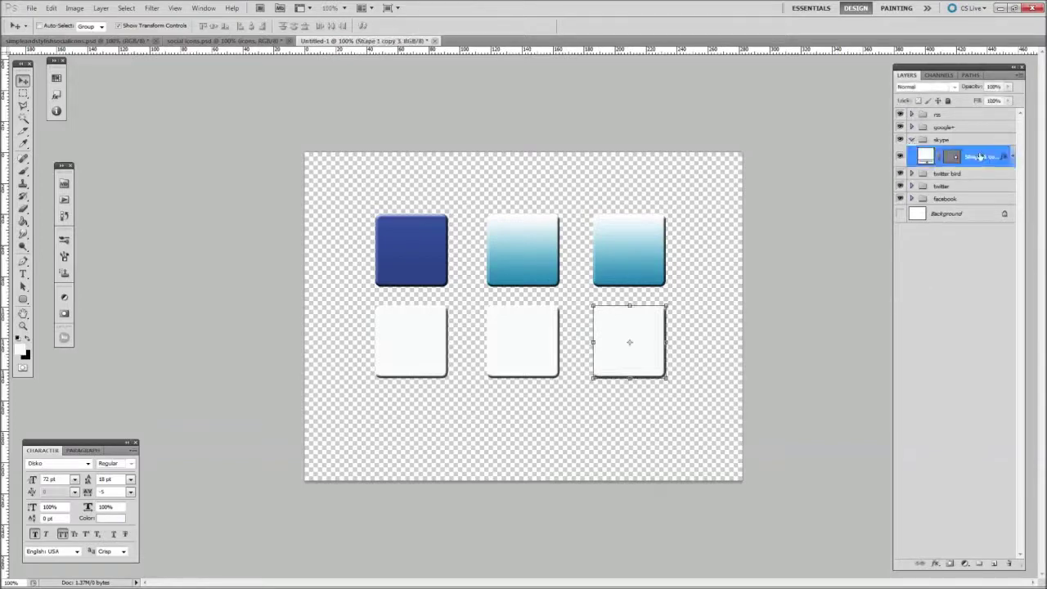
double_click(980, 157)
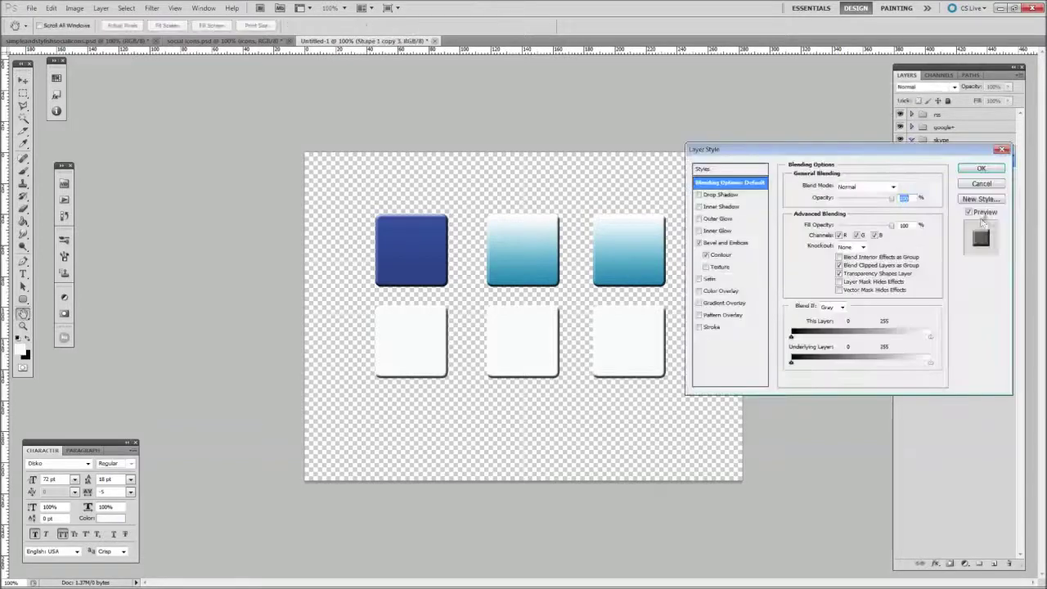
left_click(702, 304)
Set the starting (black) colour stop of the skype square's gradient to #00b7ea.
left_click(842, 209)
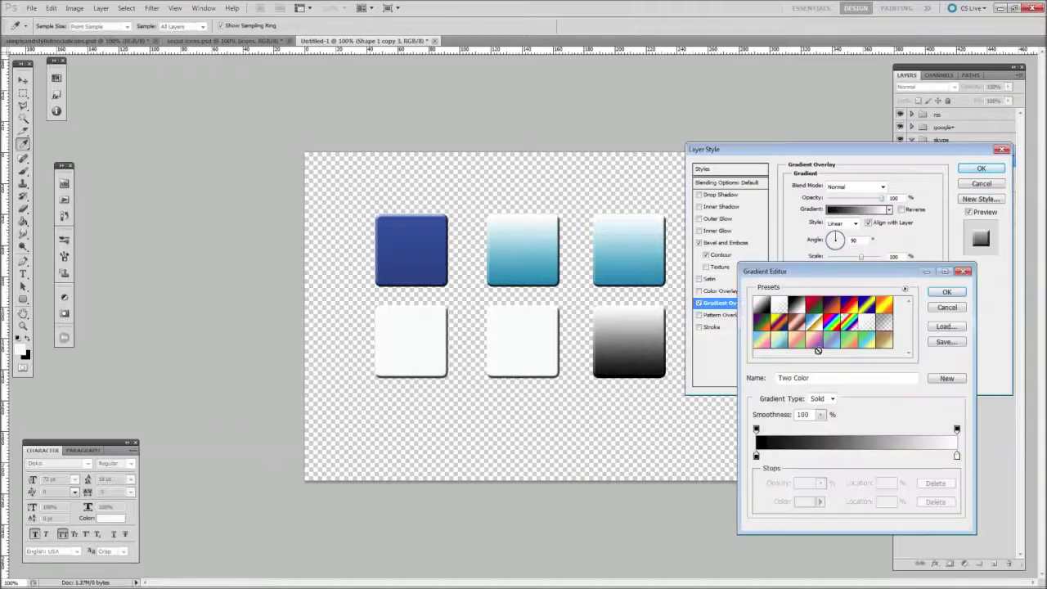
double_click(756, 456)
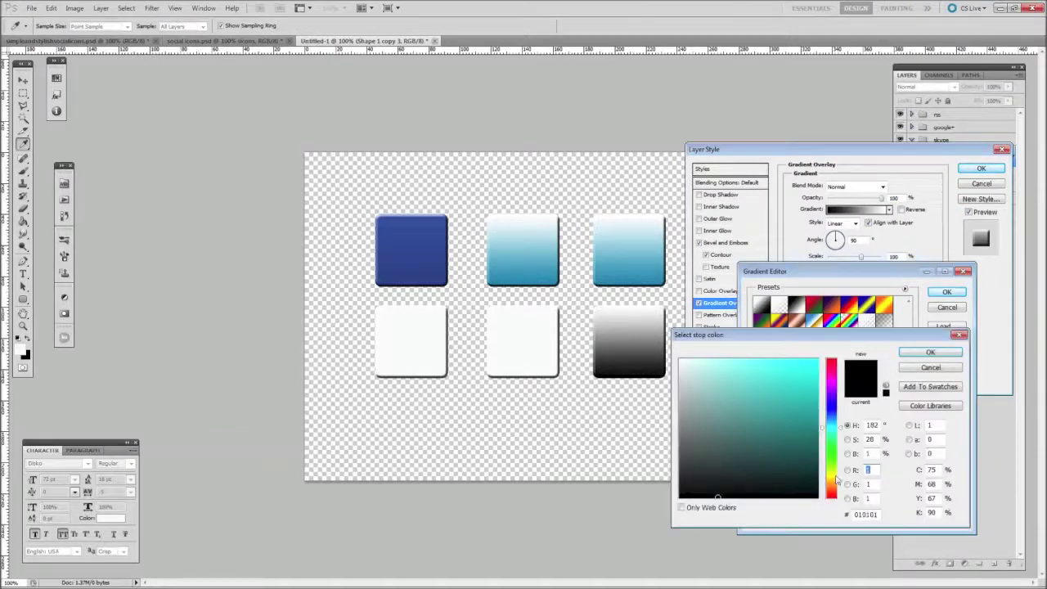
left_click_drag(877, 516, 838, 516)
type("00")
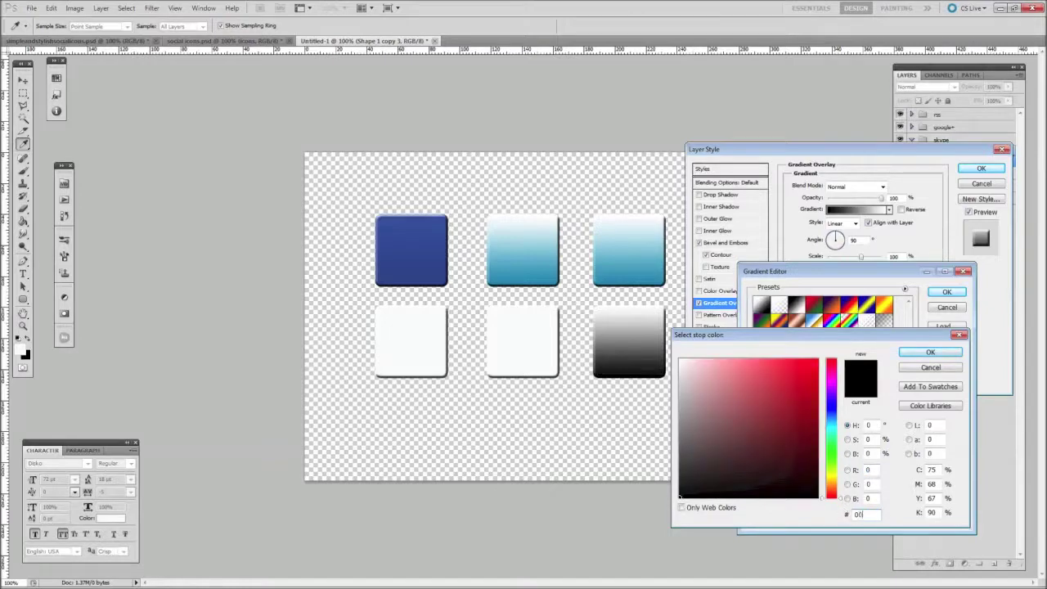
type("b")
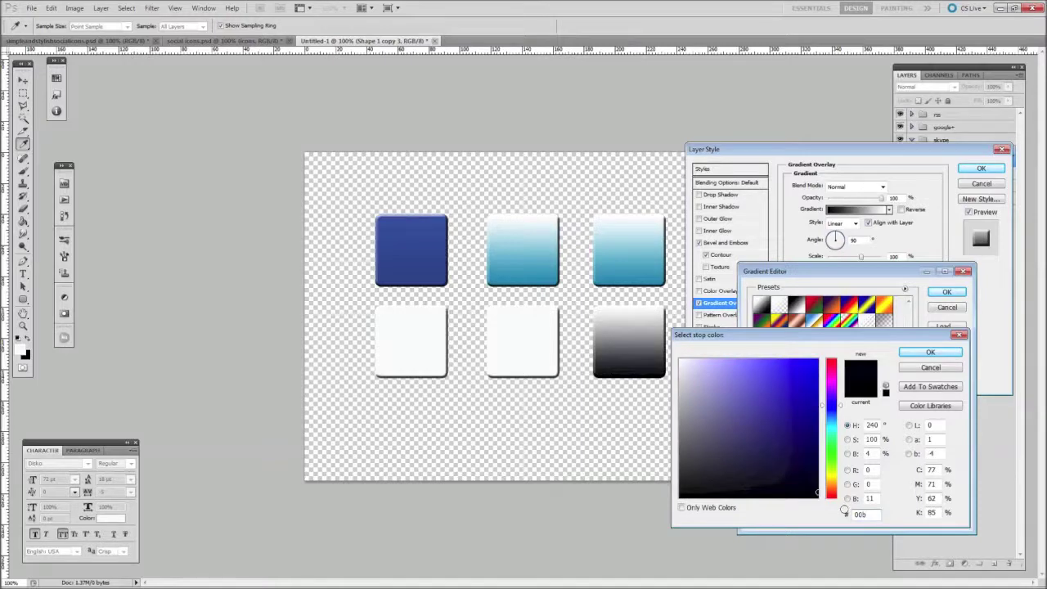
type("7ea")
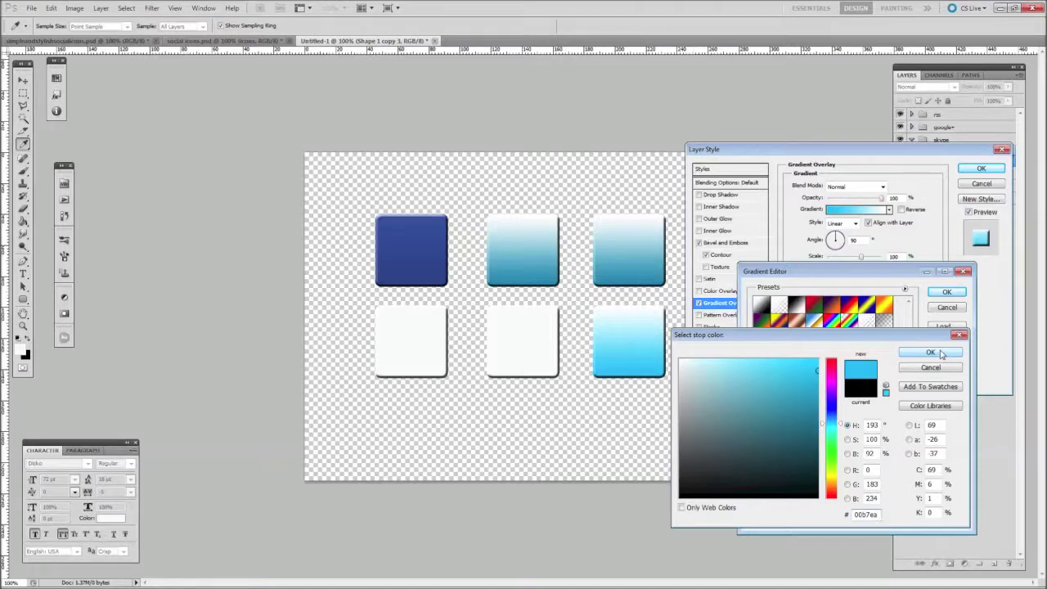
left_click(931, 353)
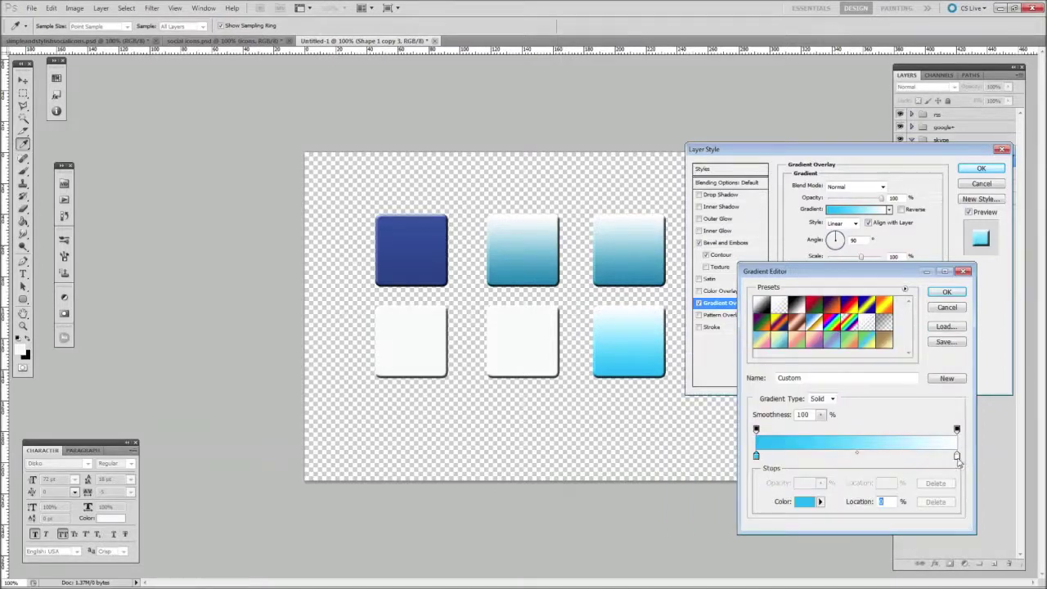
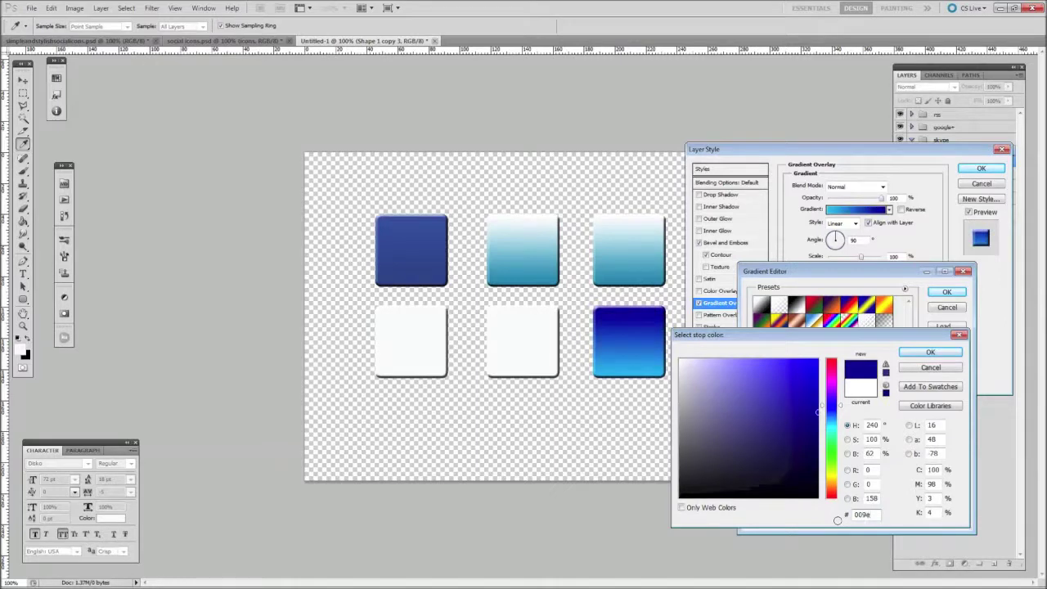
Set the ending (white) colour stop of the skype square's gradient to #009ec3 and apply the layer style.
type("c3")
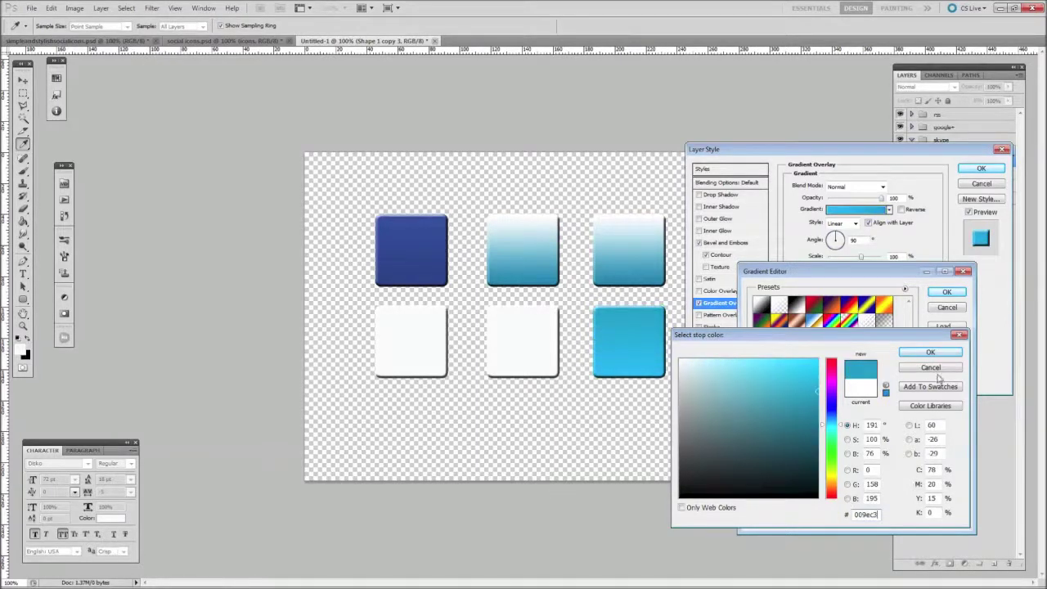
left_click(951, 354)
left_click(948, 298)
left_click(984, 170)
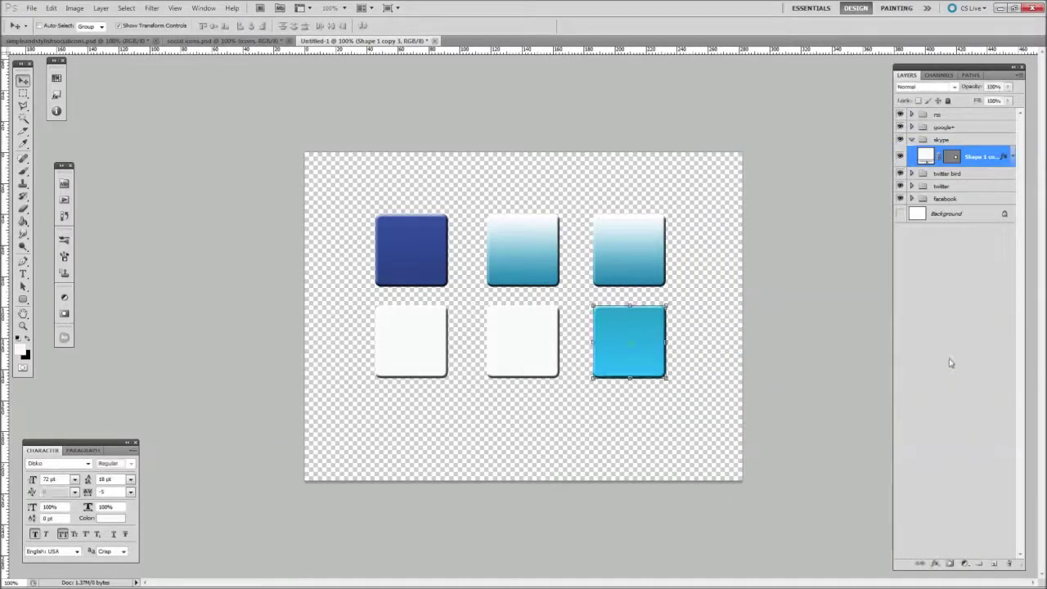
Collapse the skype group and add a Gradient Overlay to the shape layer in the google+ group.
left_click(912, 140)
left_click(911, 127)
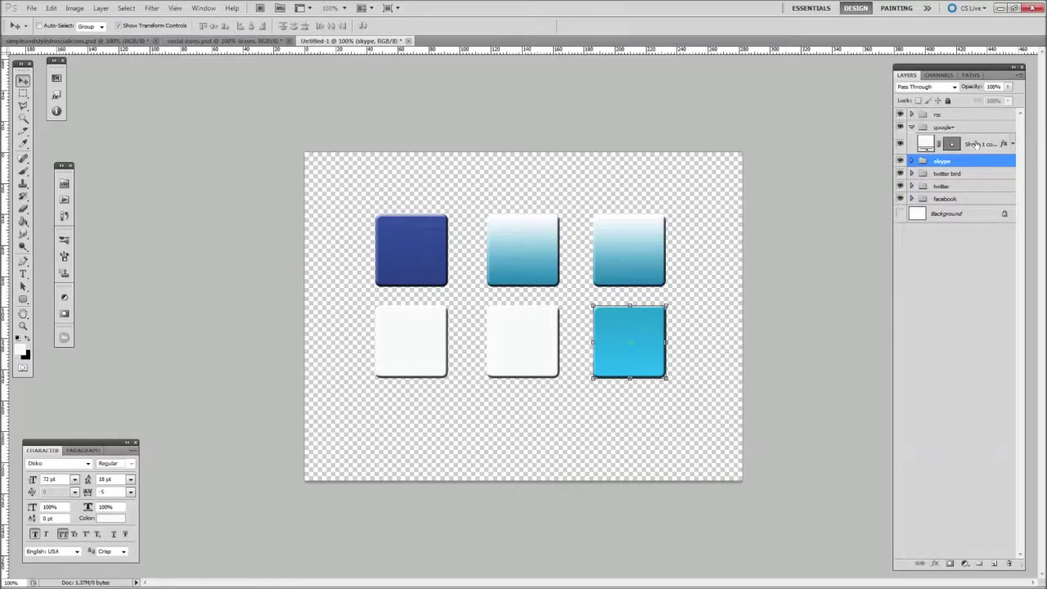
left_click(979, 144)
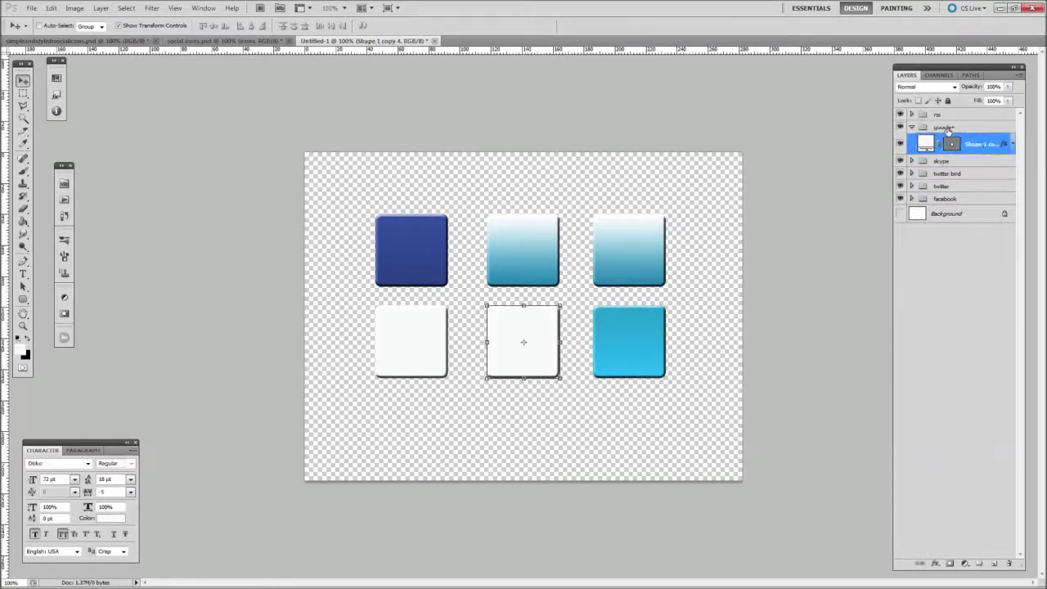
left_click(911, 127)
left_click(912, 127)
left_click(988, 144)
double_click(989, 144)
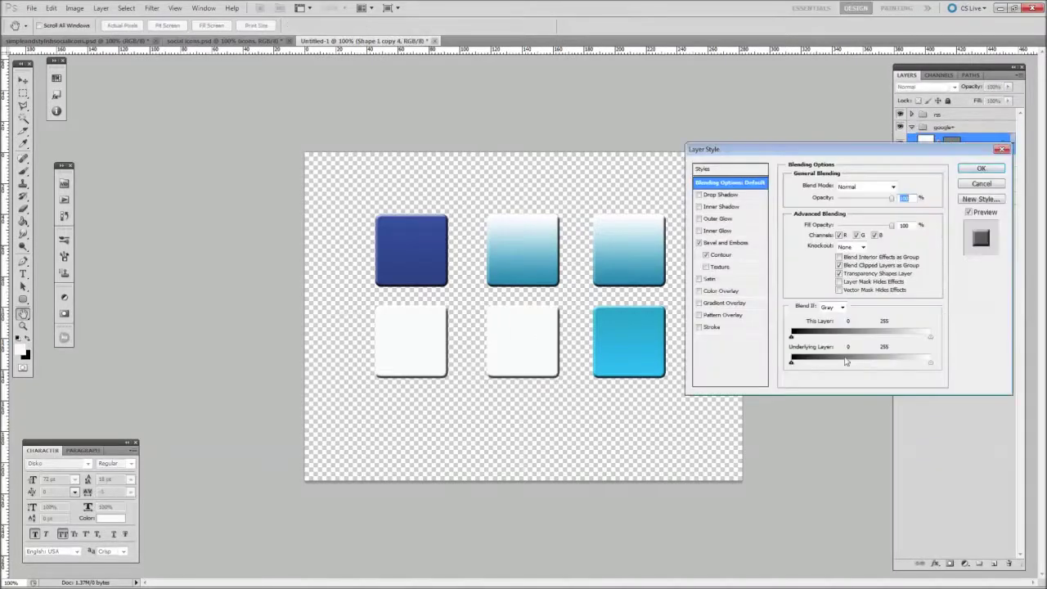
left_click(700, 303)
left_click(720, 303)
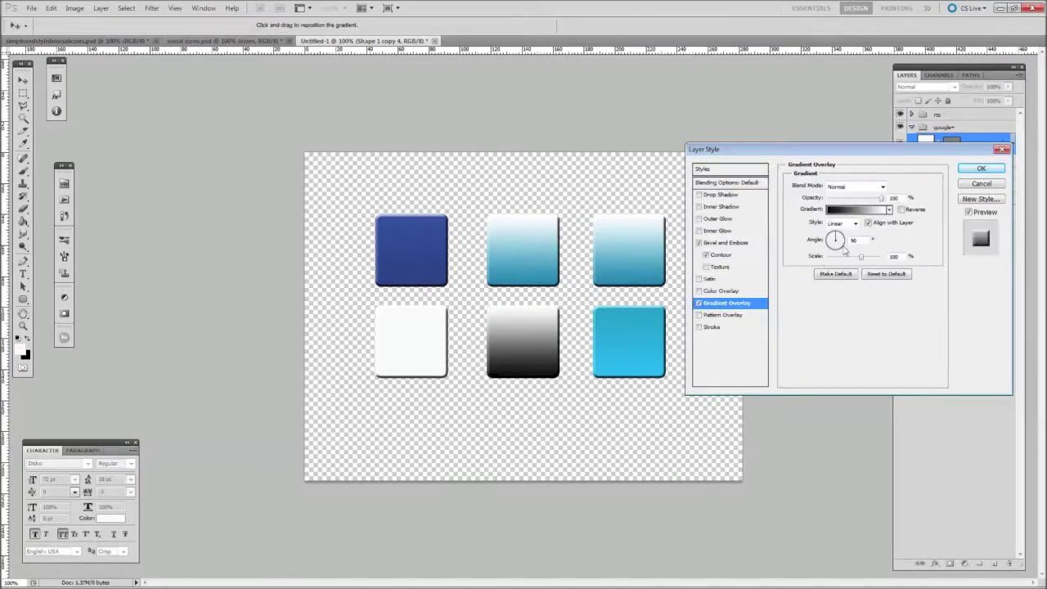
Set the starting (black) colour stop of the google+ square's gradient to #a8291c.
left_click(859, 209)
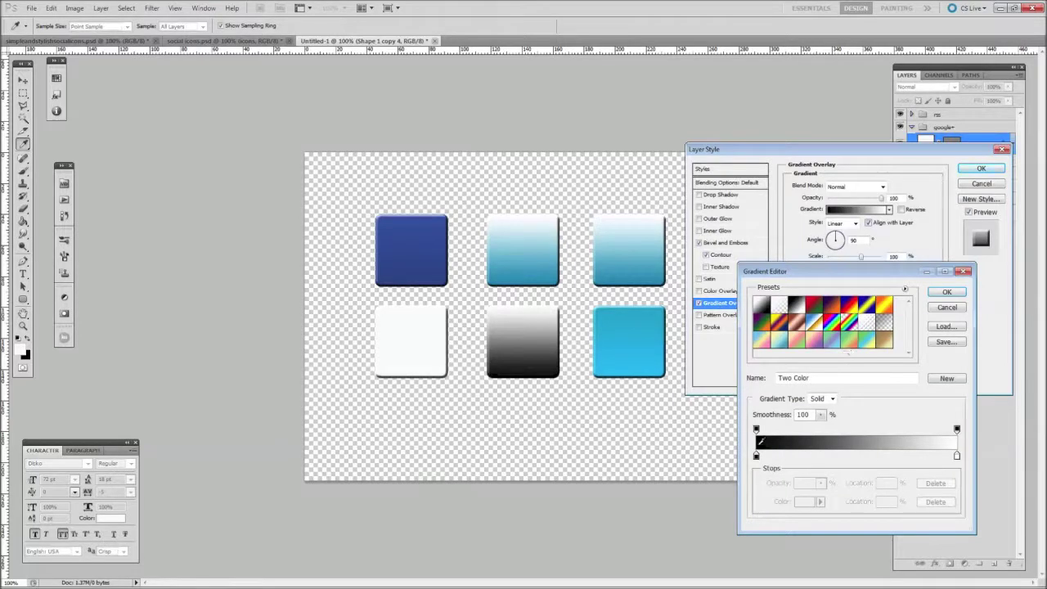
left_click(757, 456)
double_click(757, 455)
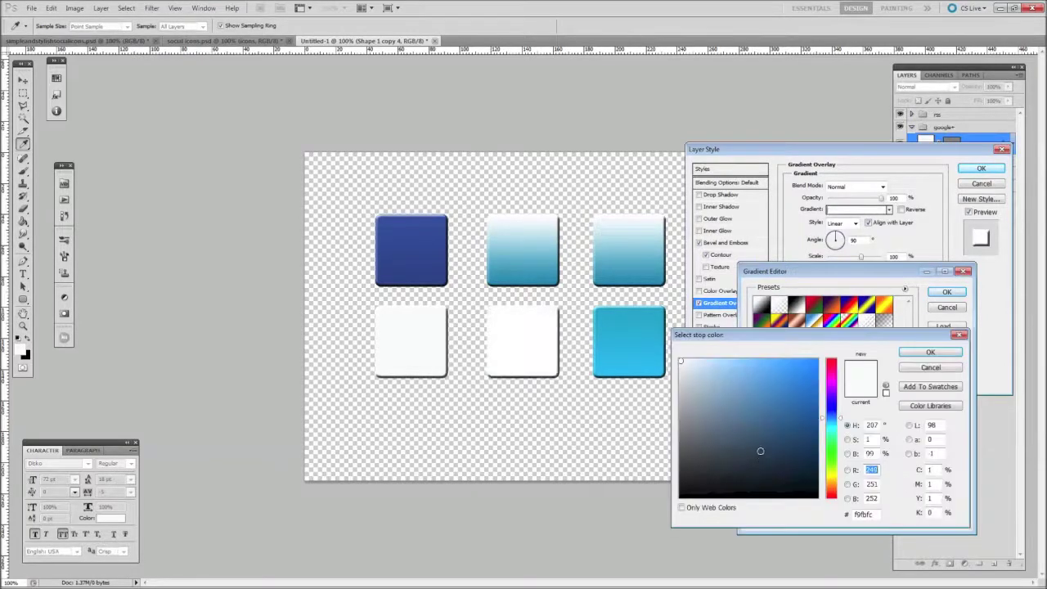
left_click(931, 372)
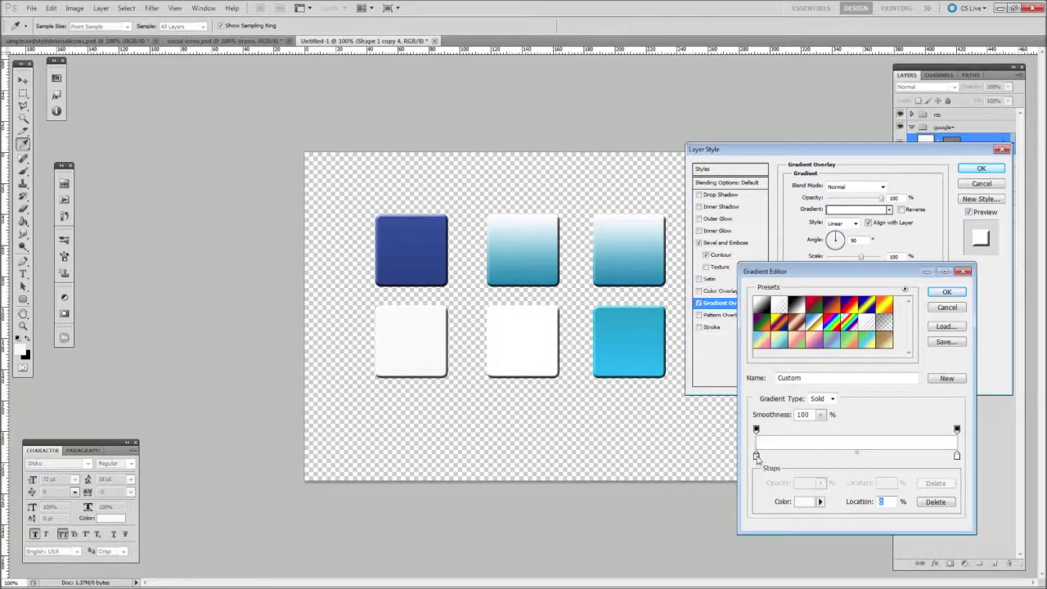
double_click(757, 456)
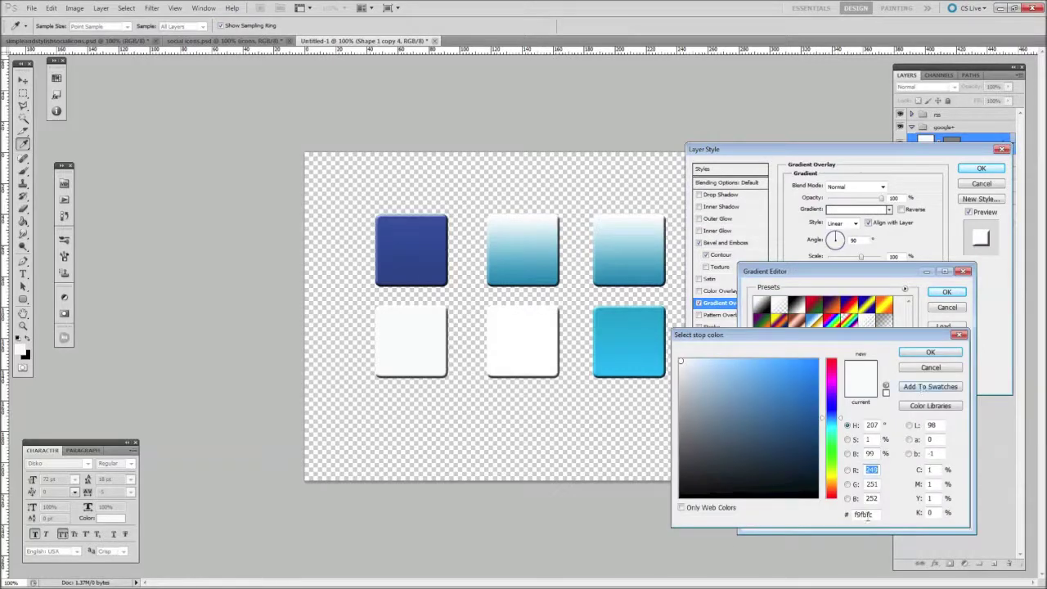
left_click_drag(872, 516, 846, 516)
type("a")
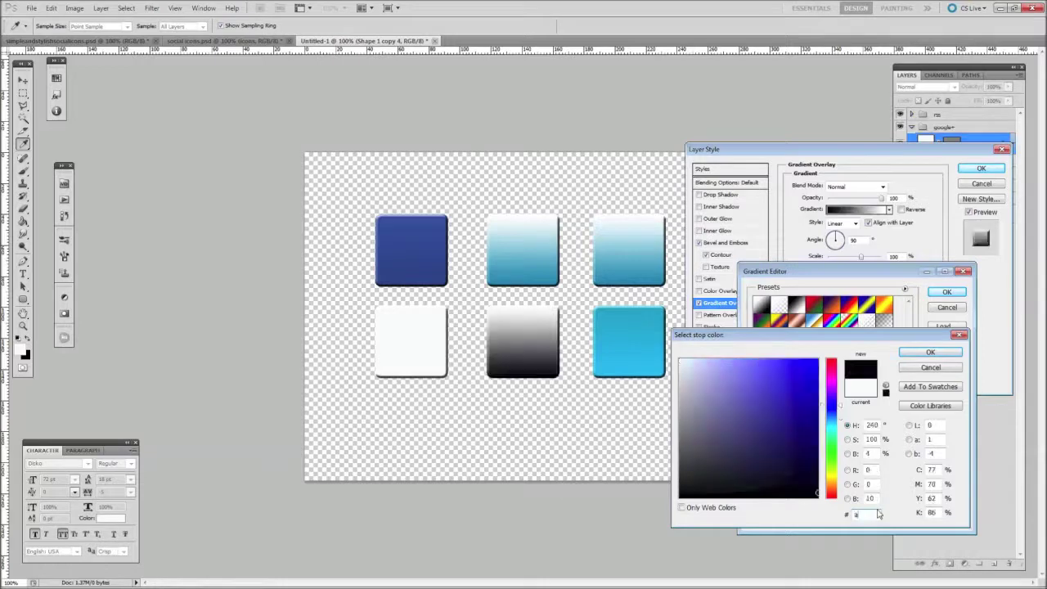
type("8")
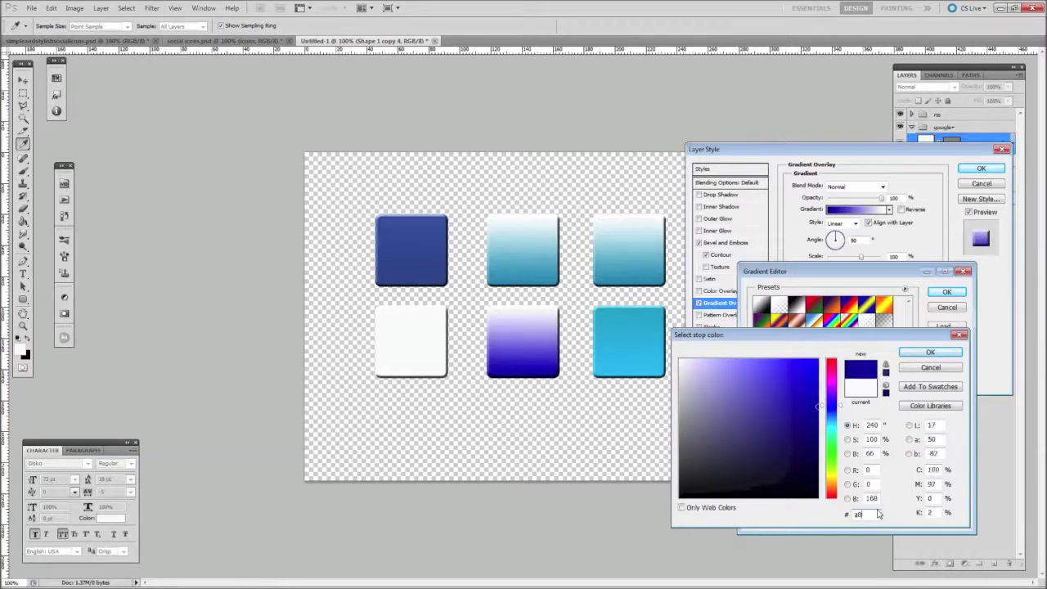
type("2")
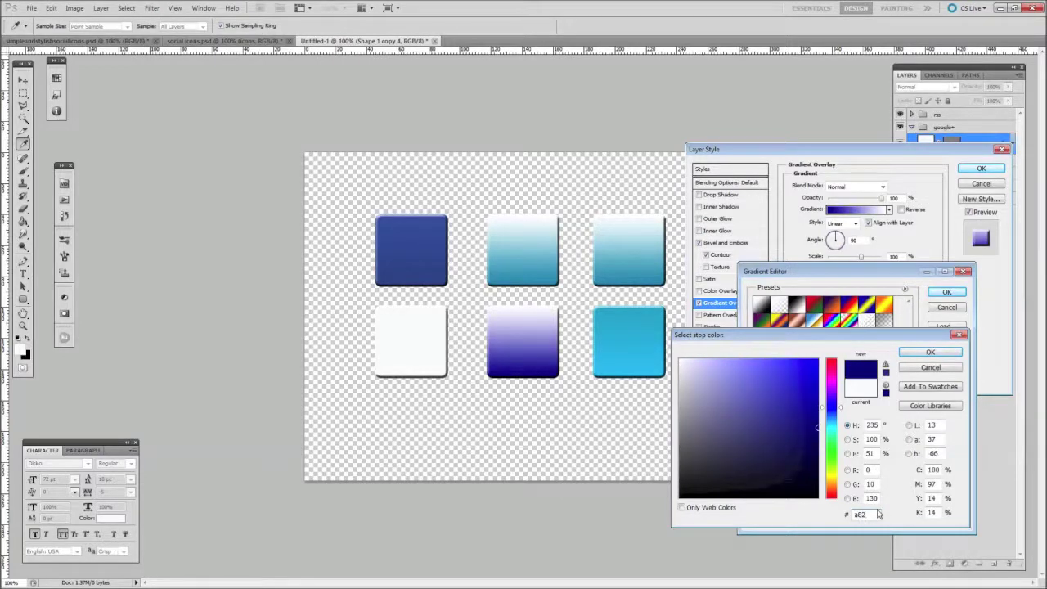
type("91c")
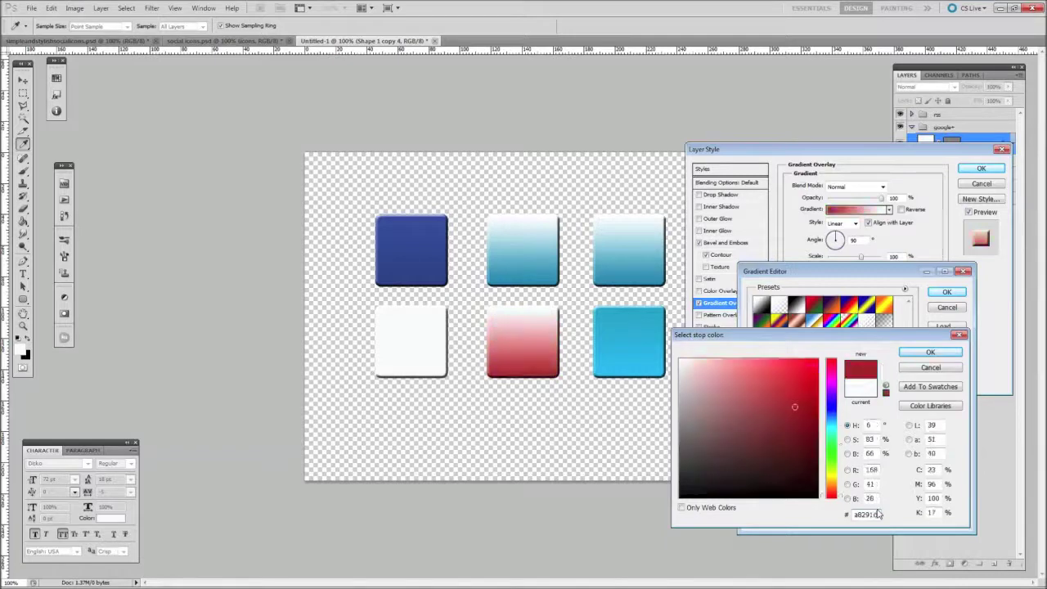
left_click(930, 353)
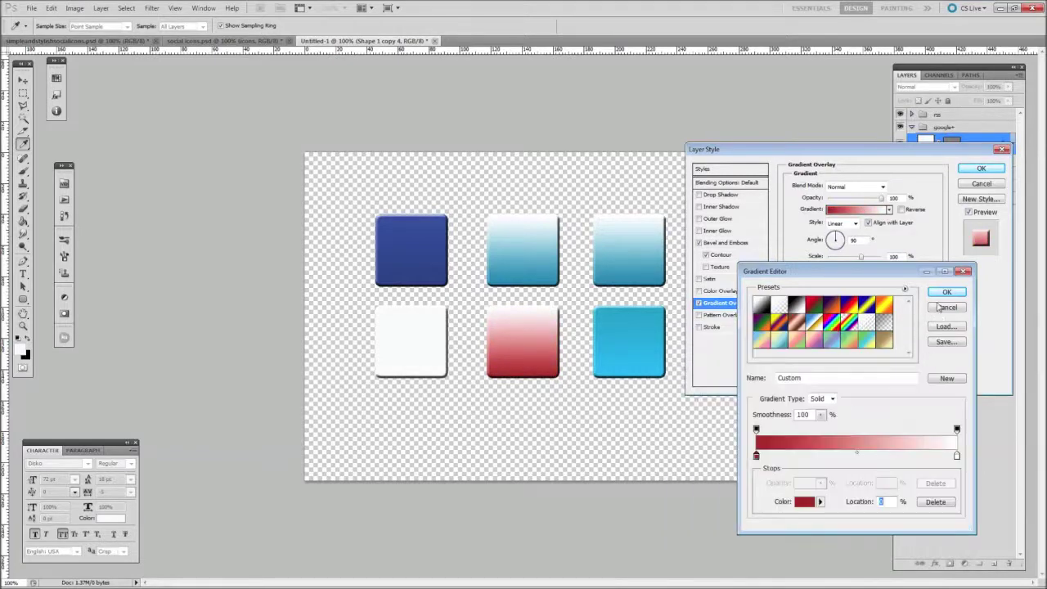
Set the ending (white) colour stop of the google+ square's gradient to #f66856 and apply the layer style.
double_click(956, 454)
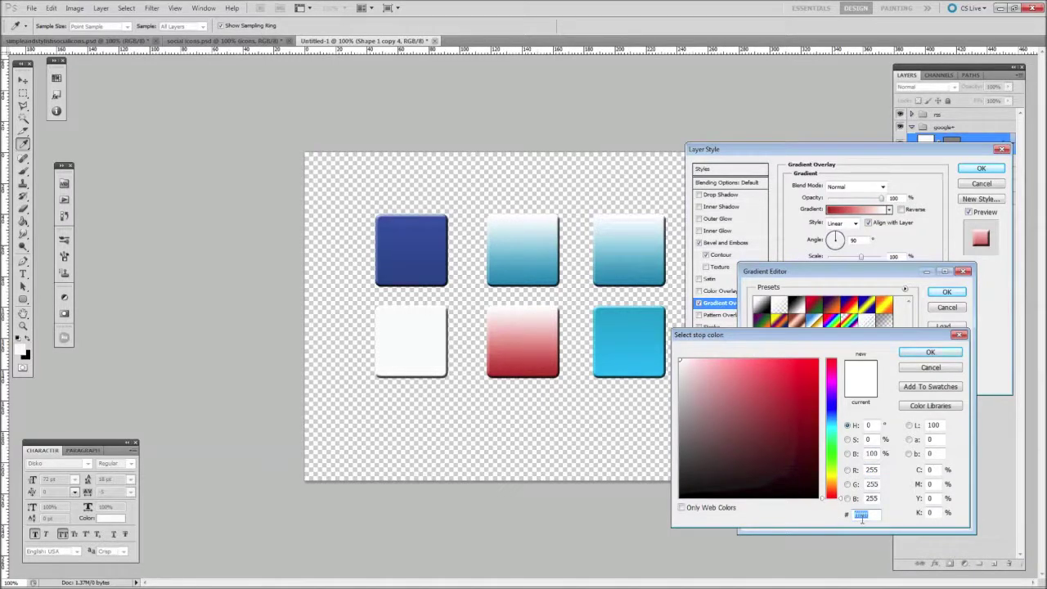
type("66")
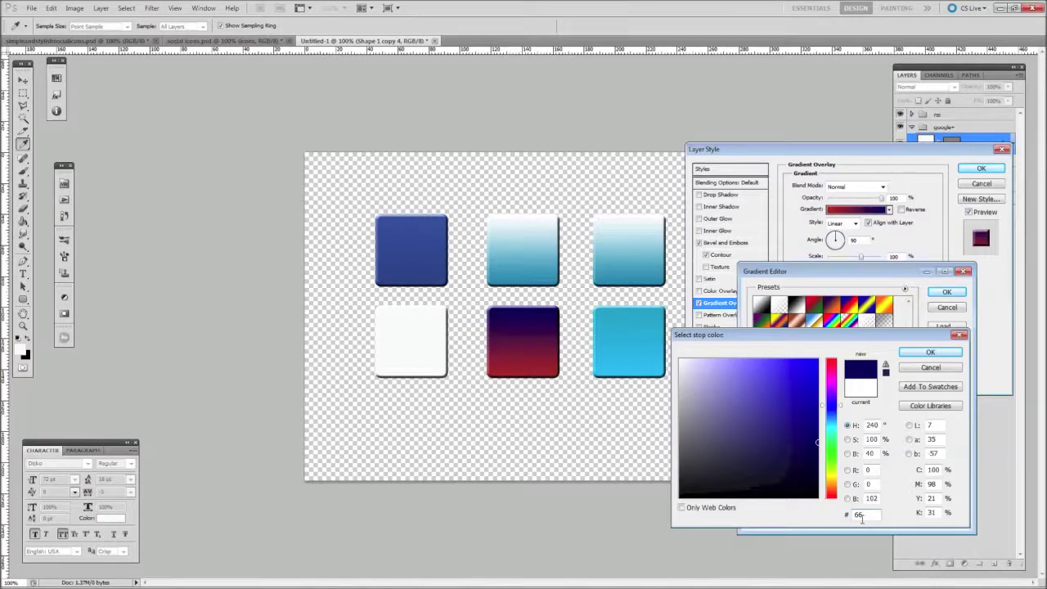
type("856")
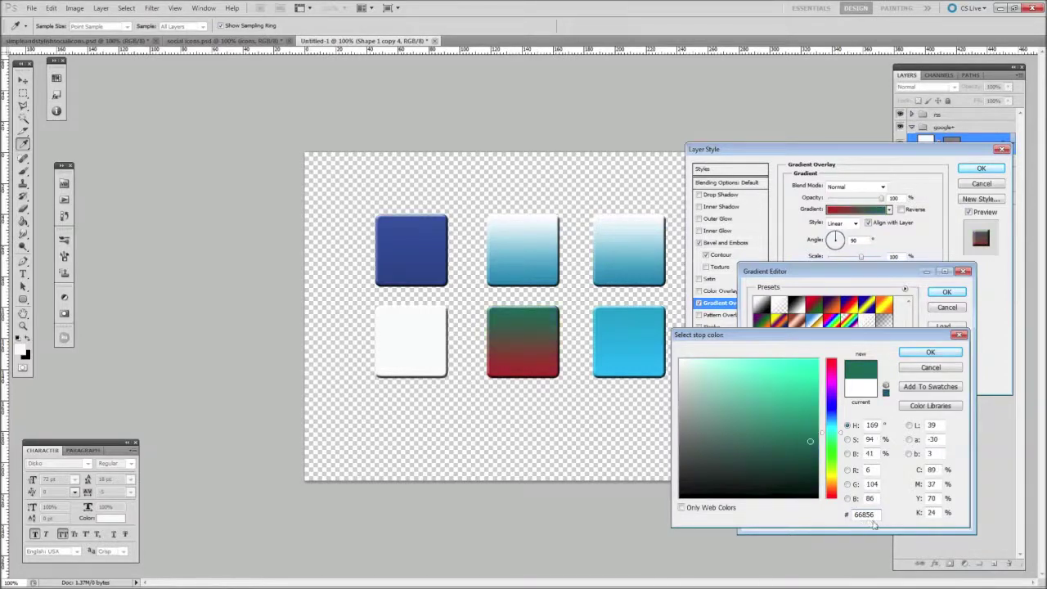
type("8")
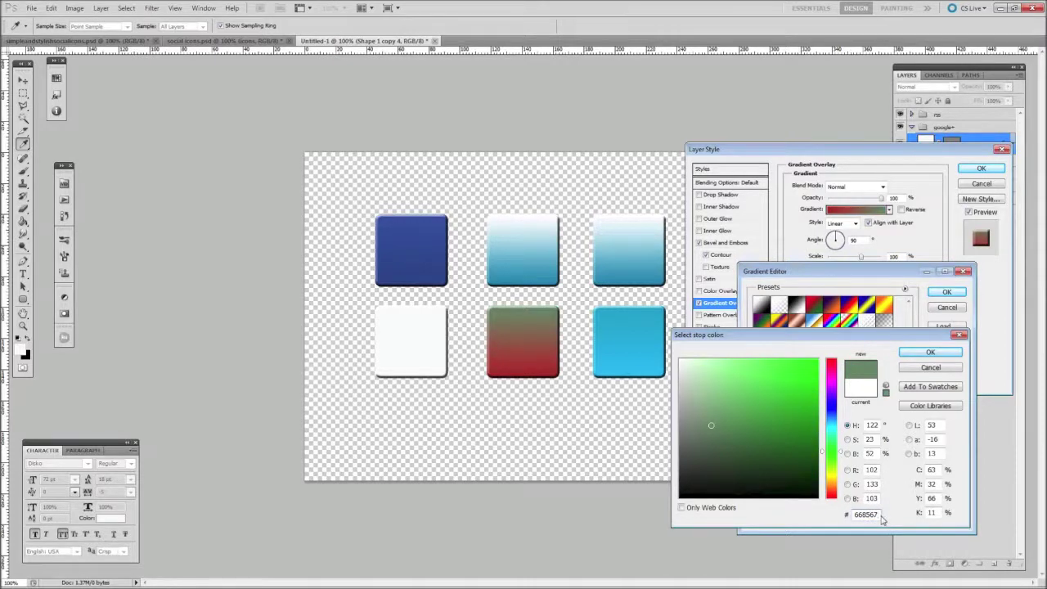
key("BackSpace")
key("BackSpace")
key("BackSpace")
key("BackSpace")
key("BackSpace")
key("BackSpace")
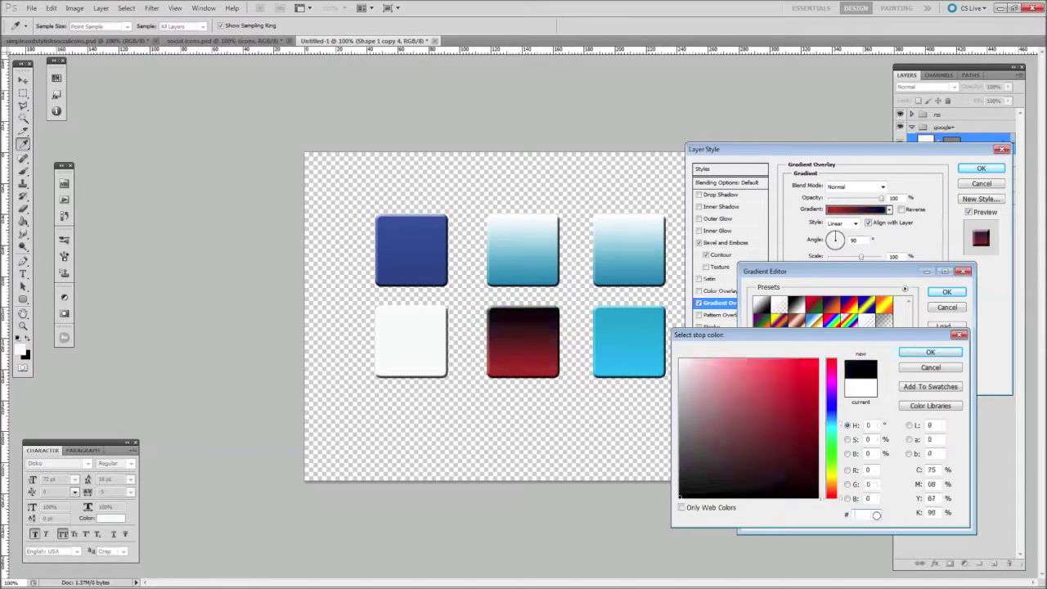
type("f")
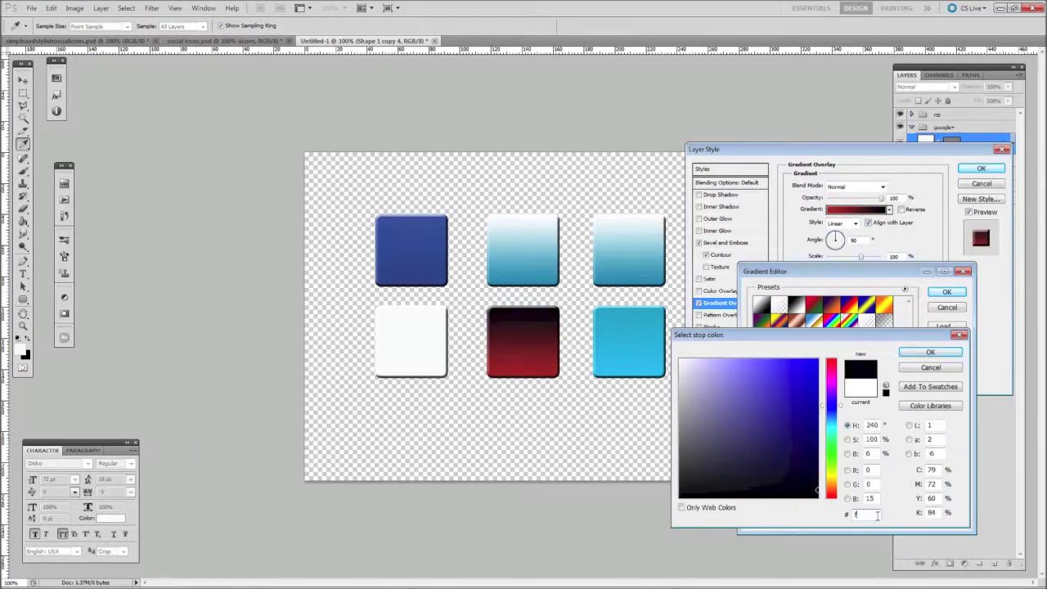
type("66")
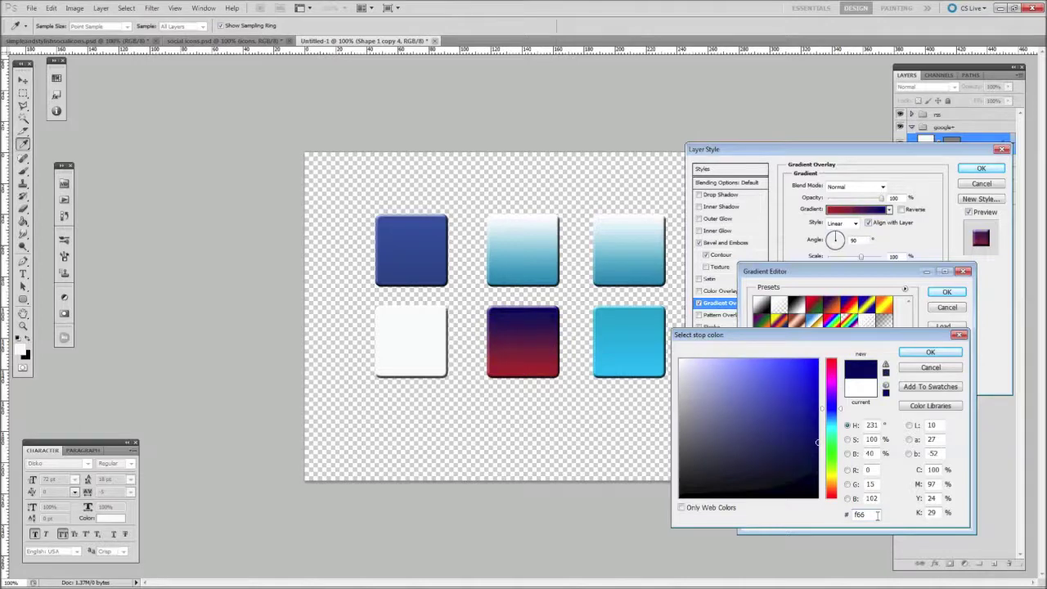
type("85")
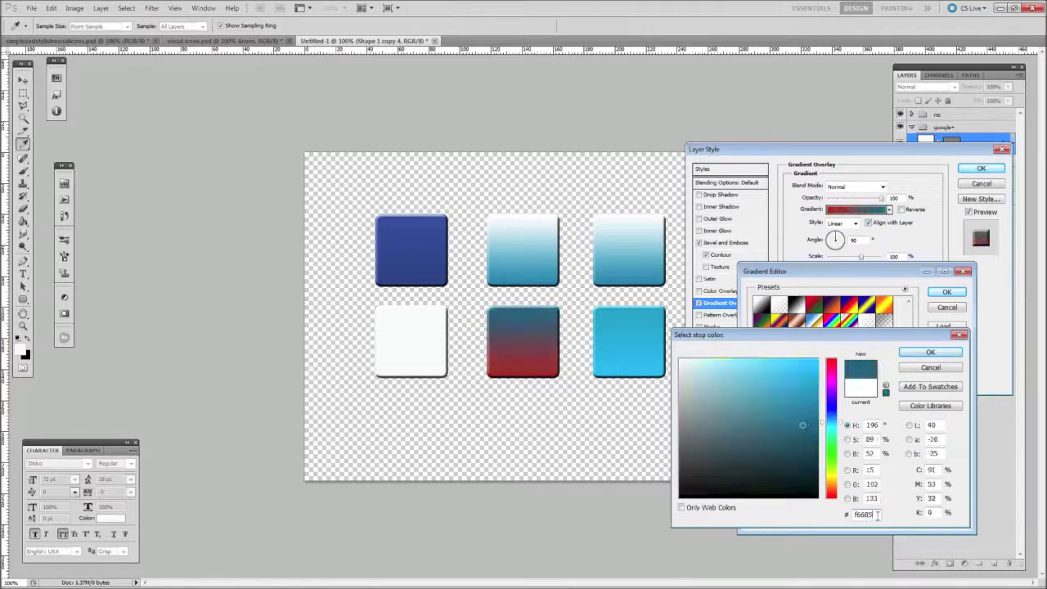
type("6")
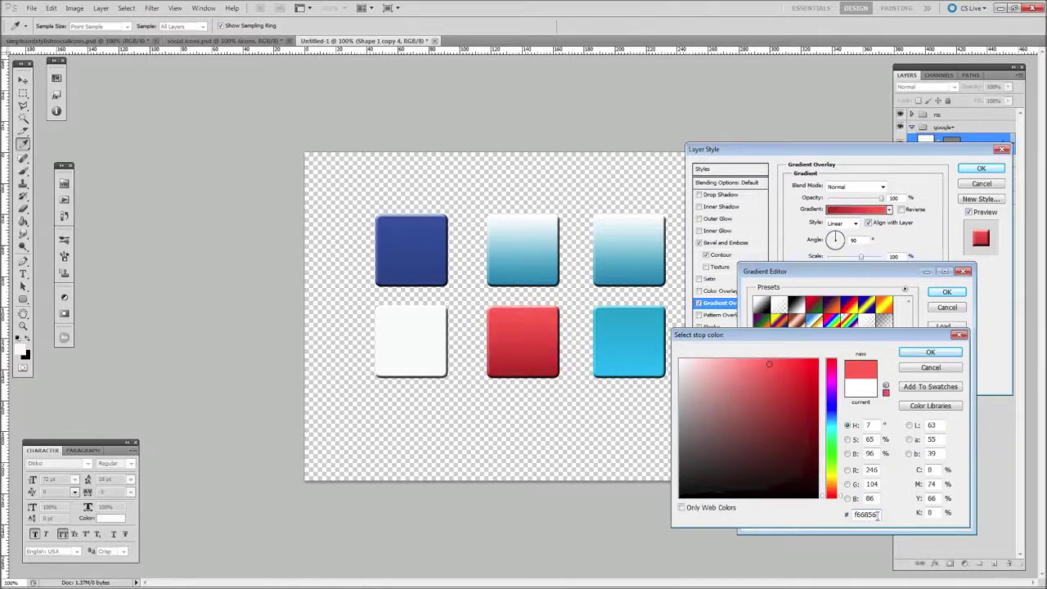
left_click(941, 354)
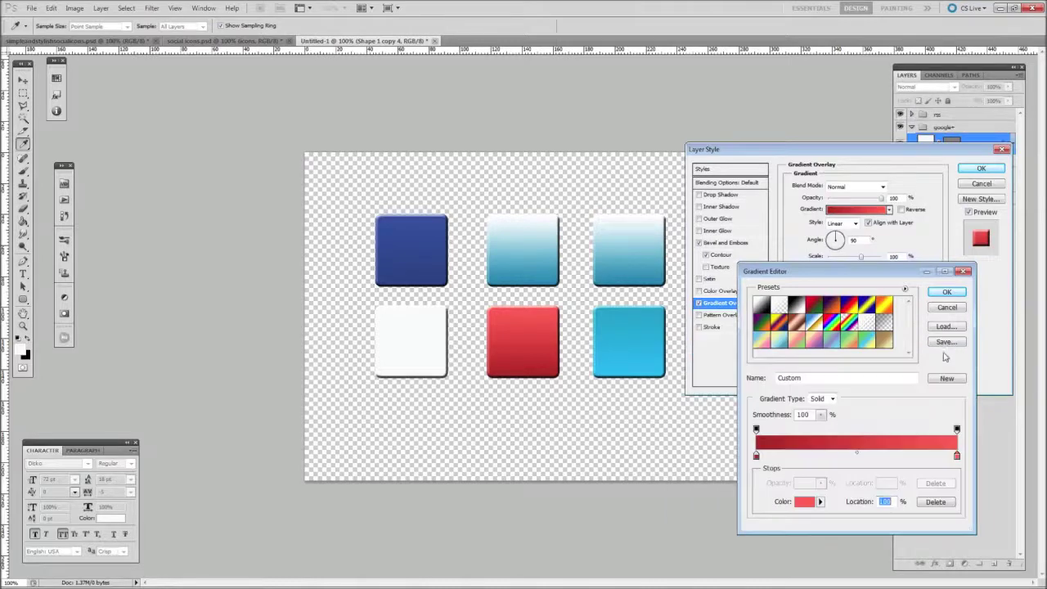
left_click(946, 293)
left_click(982, 168)
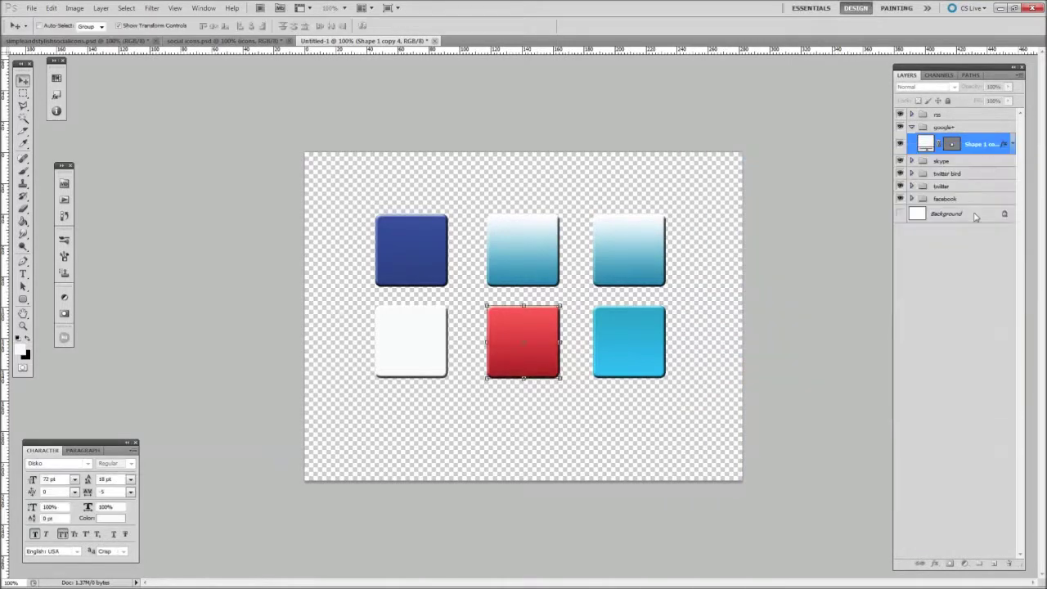
Collapse the google+ group and add a Gradient Overlay to the shape layer in the rss group.
left_click(911, 129)
left_click(912, 115)
left_click(986, 131)
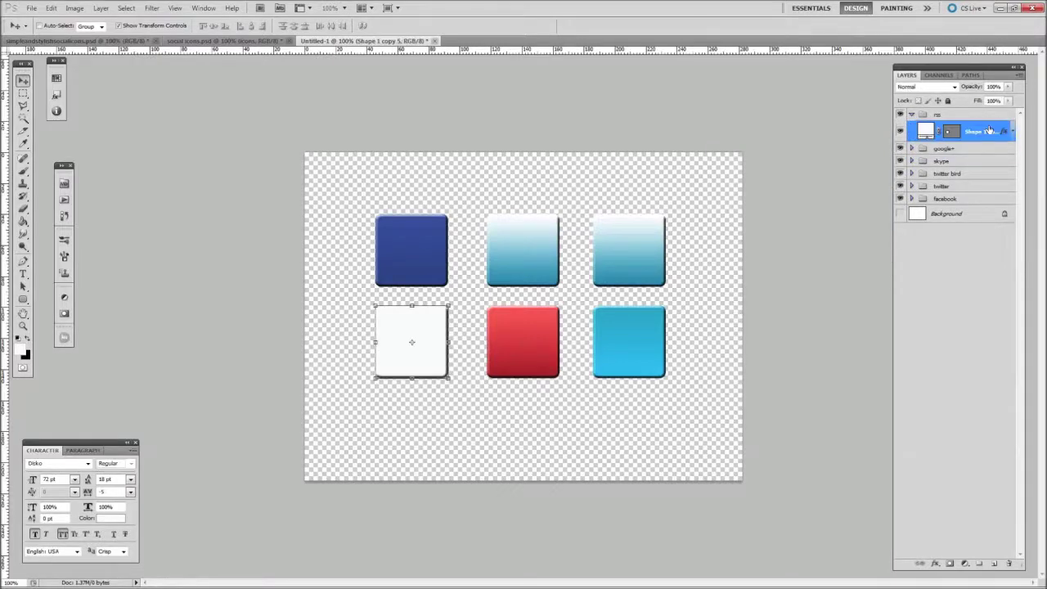
double_click(984, 131)
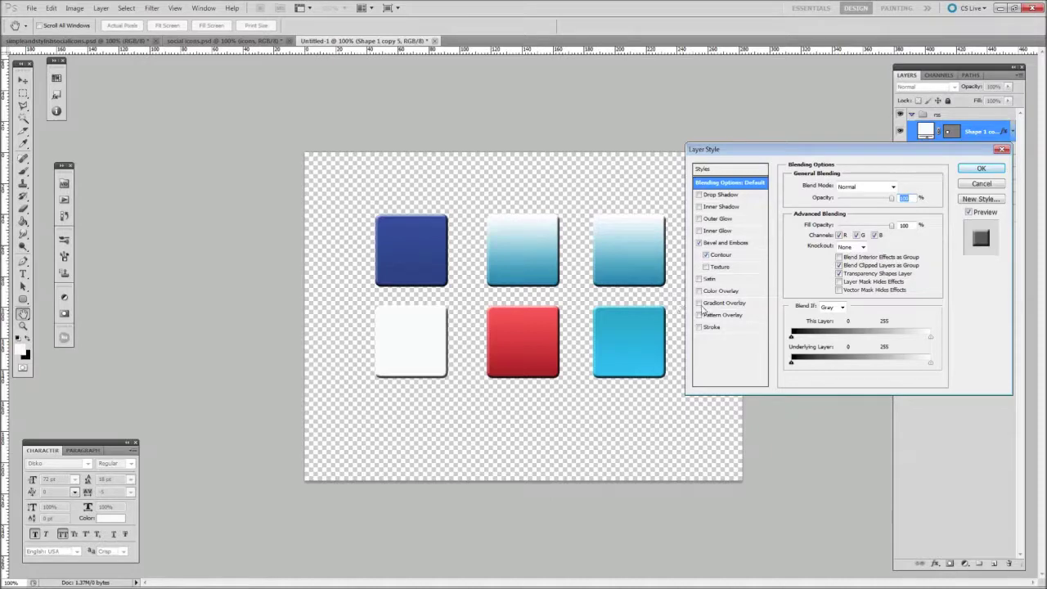
left_click(699, 304)
left_click(731, 305)
Set the starting (black) colour stop of the rss square's gradient to #fa9534.
left_click(870, 205)
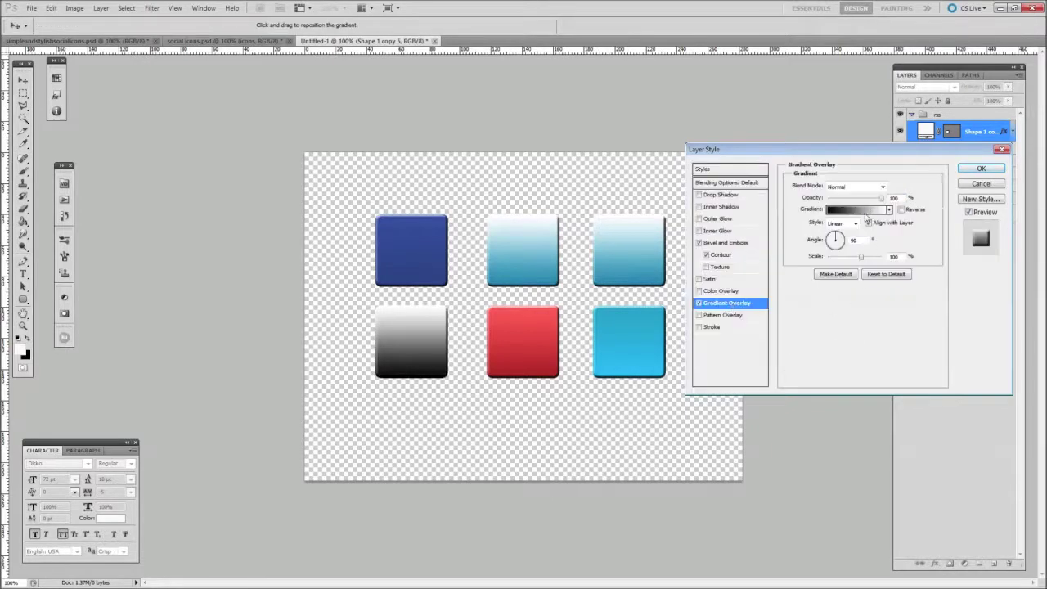
double_click(757, 459)
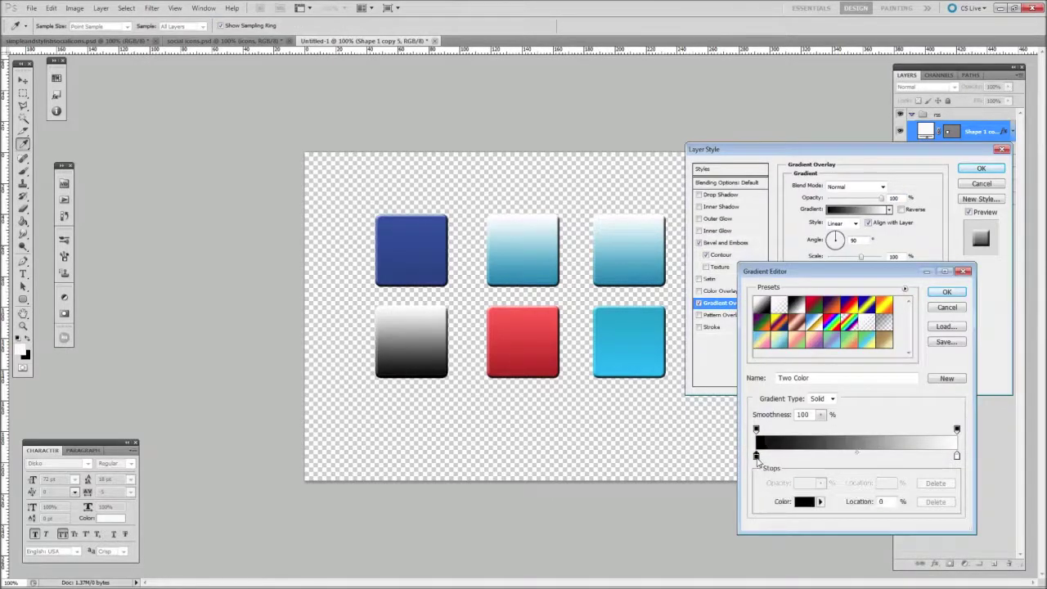
left_click(880, 513)
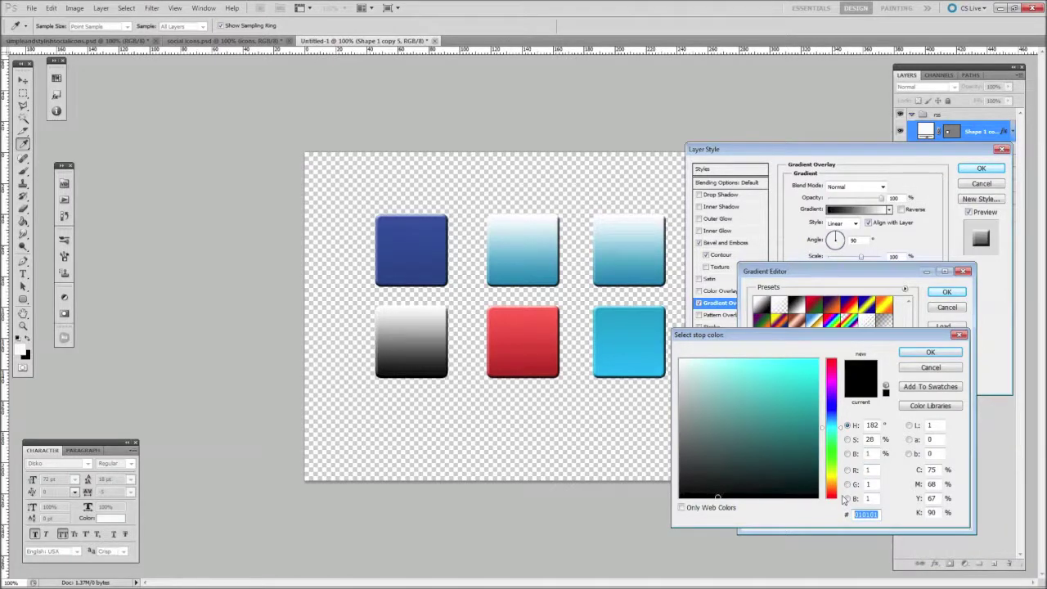
type("f")
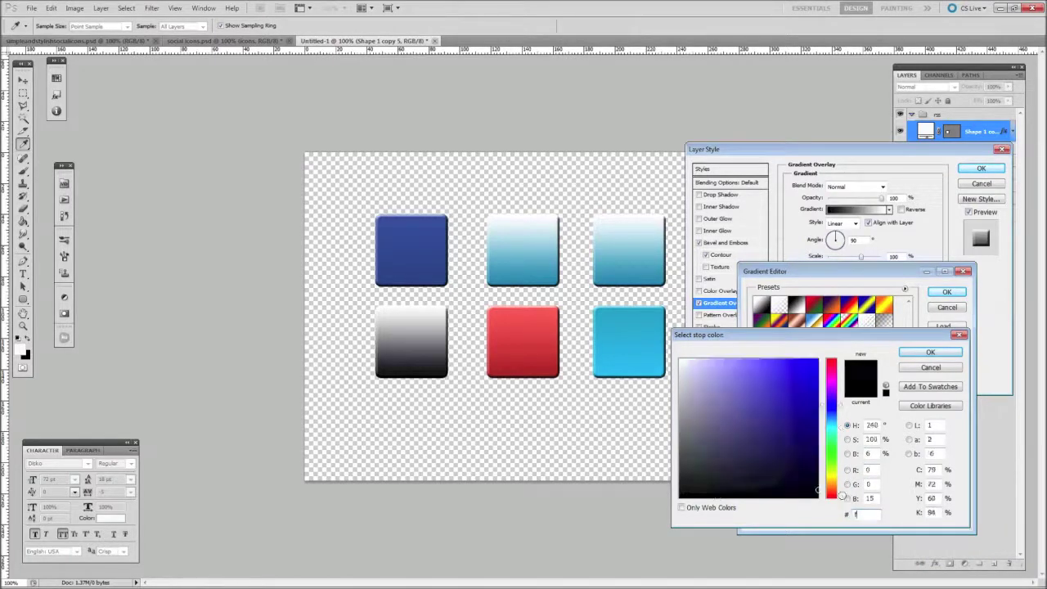
type("a9")
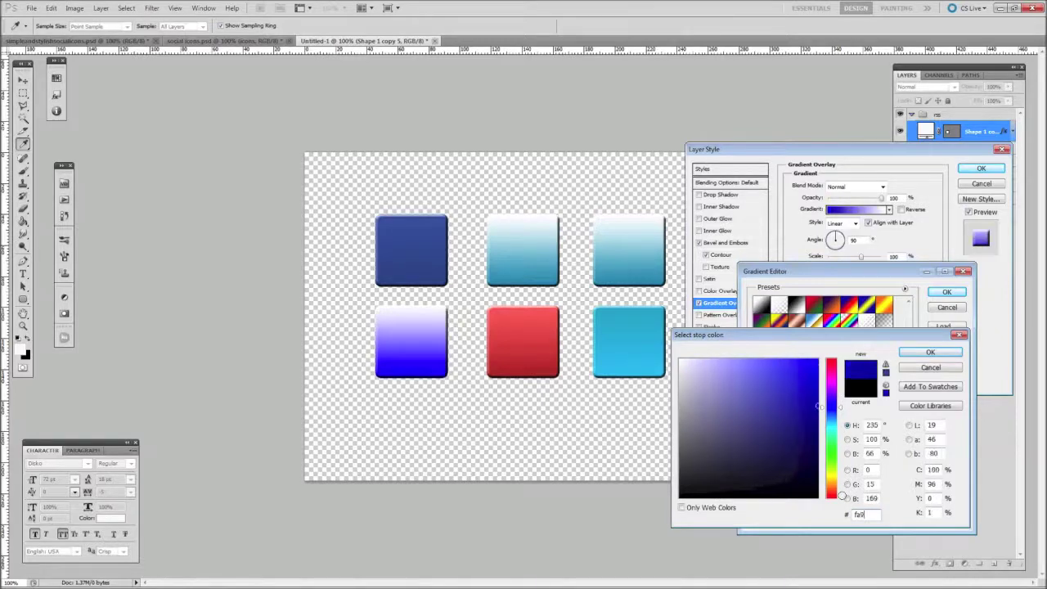
type("534")
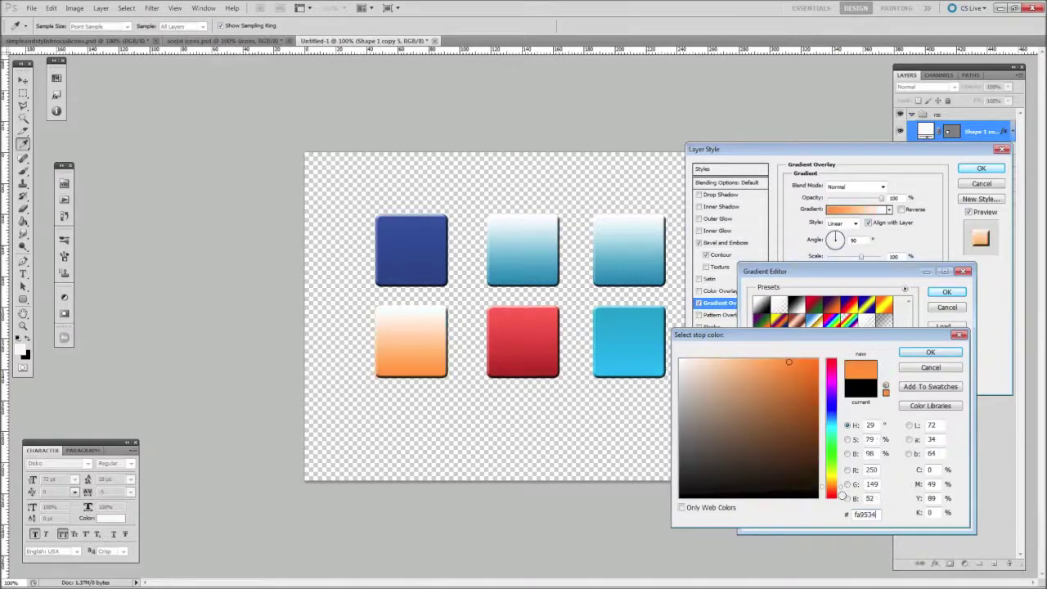
left_click(920, 353)
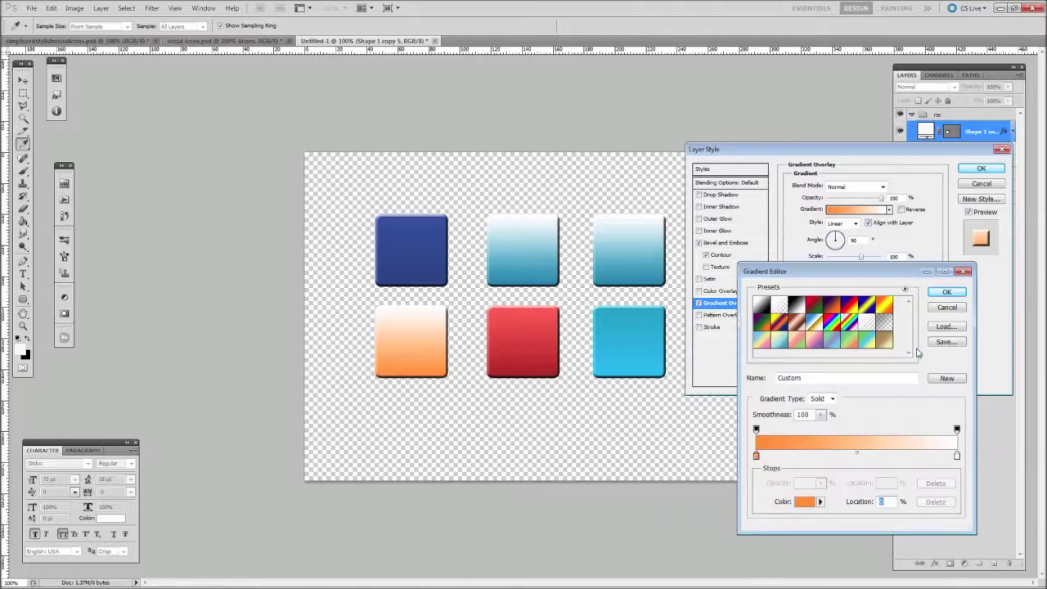
Set the ending (white) colour stop of the rss square's gradient to #ffb267 and apply the layer style.
left_click(957, 456)
double_click(957, 455)
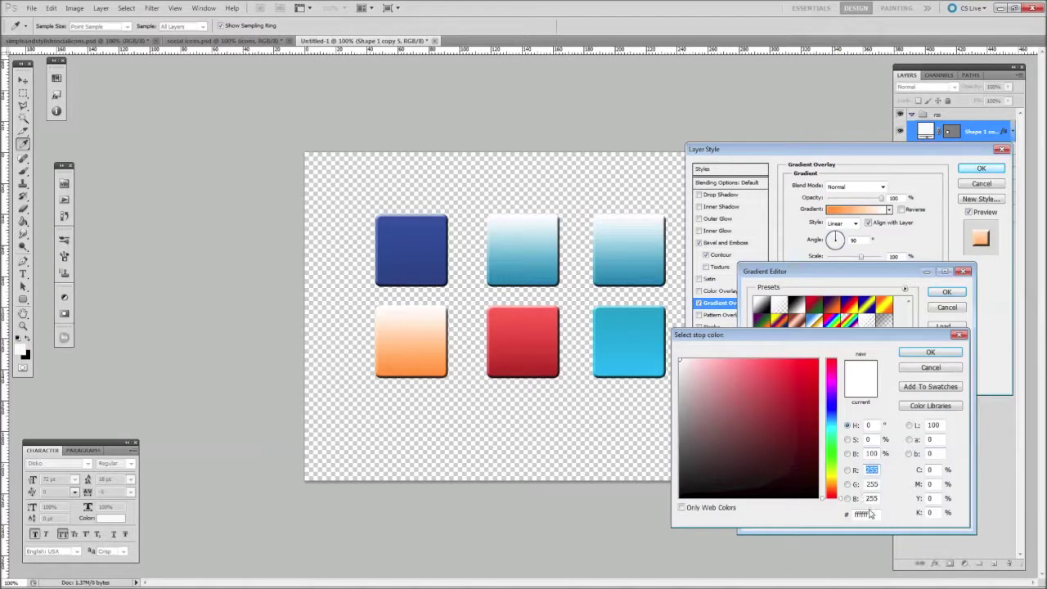
left_click_drag(873, 513, 823, 513)
type("ffb267")
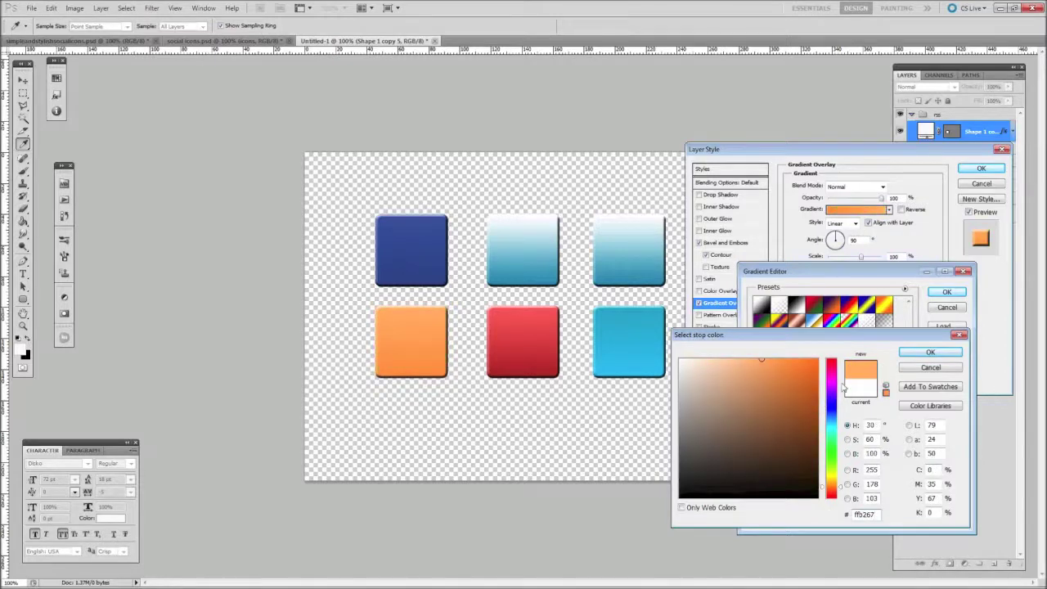
left_click(933, 354)
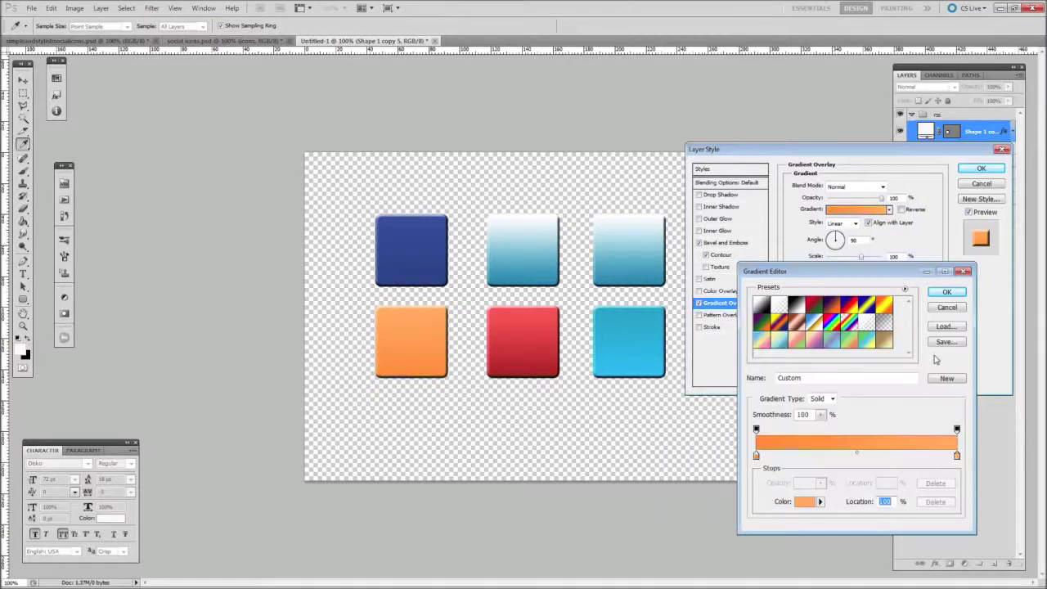
left_click(947, 296)
left_click(981, 169)
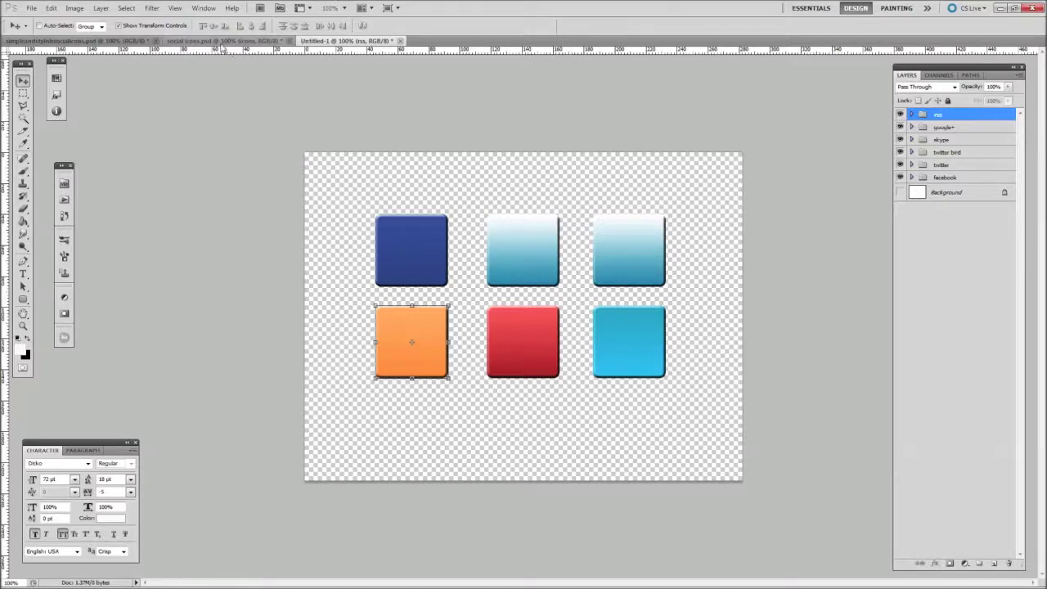
Switch to social icons.psd and copy its icons group into the Untitled-1 document, placing the symbols beneath the two rows of squares.
left_click_drag(217, 42, 176, 95)
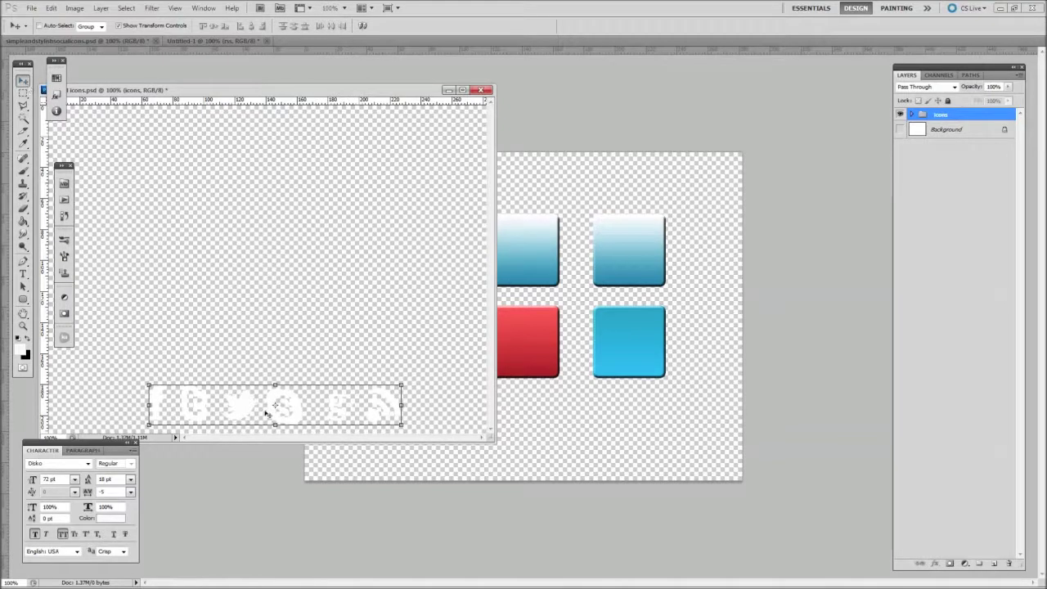
key("ctrl+t")
left_click_drag(384, 400, 680, 454)
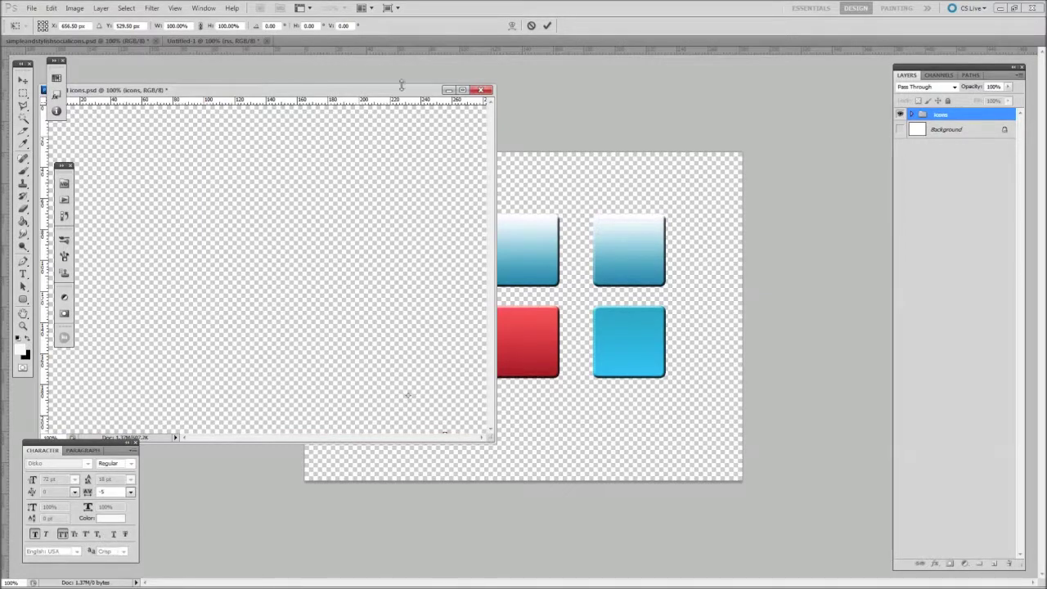
left_click_drag(431, 86, 328, 60)
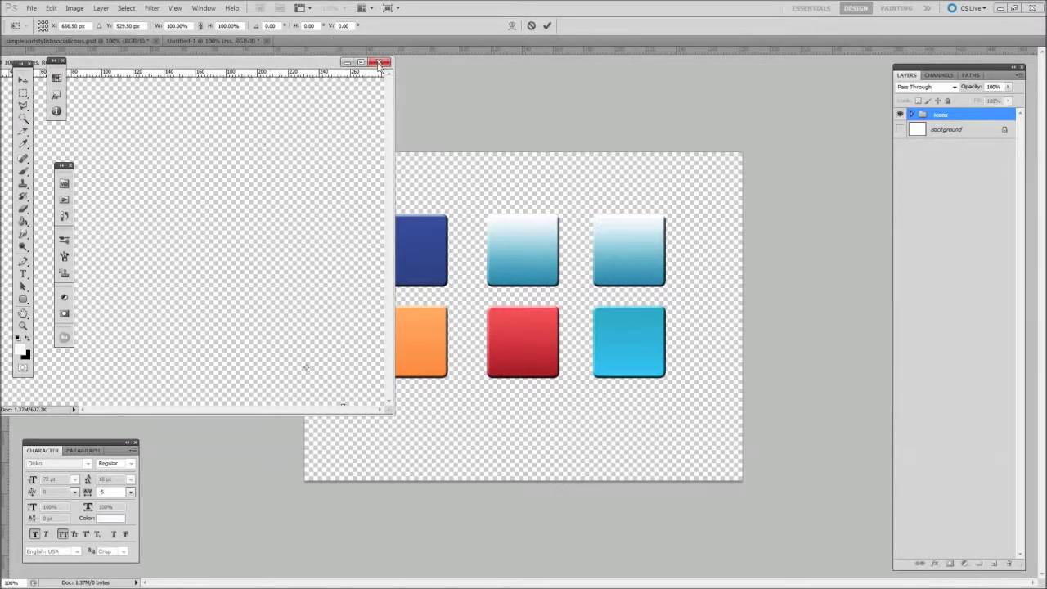
left_click(347, 63)
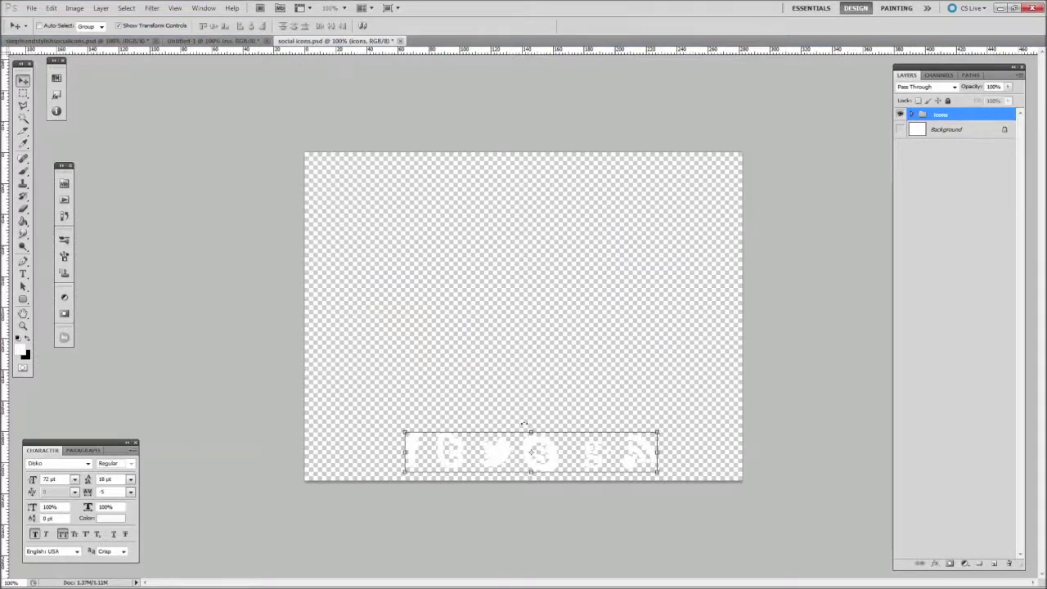
left_click_drag(586, 459, 578, 434)
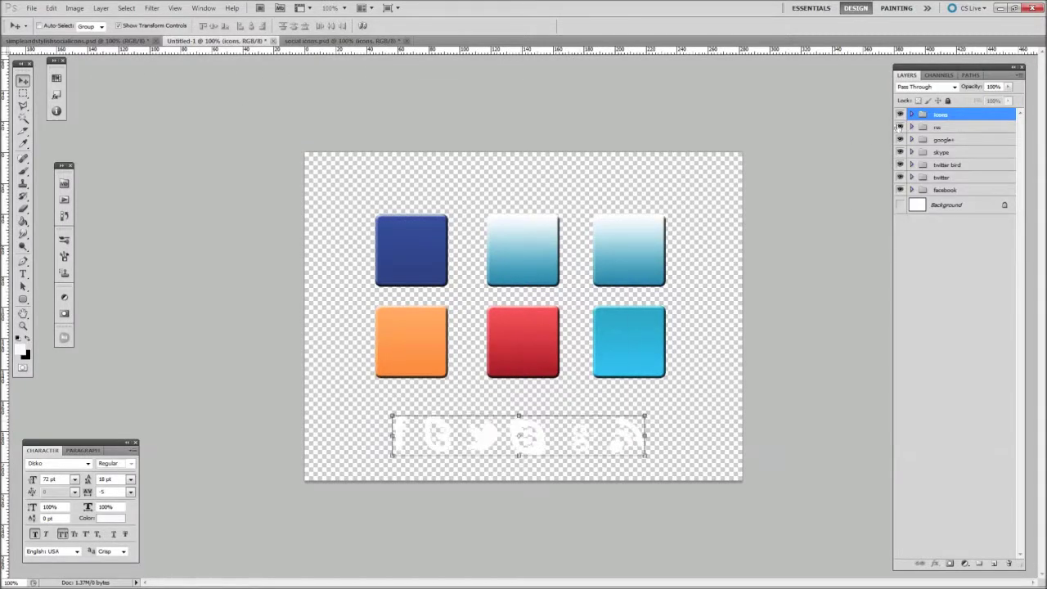
Reorder the icons group to sit directly below the facebook group in the layer stack, and nudge the symbols slightly rightward and upward.
left_click_drag(945, 116, 954, 198)
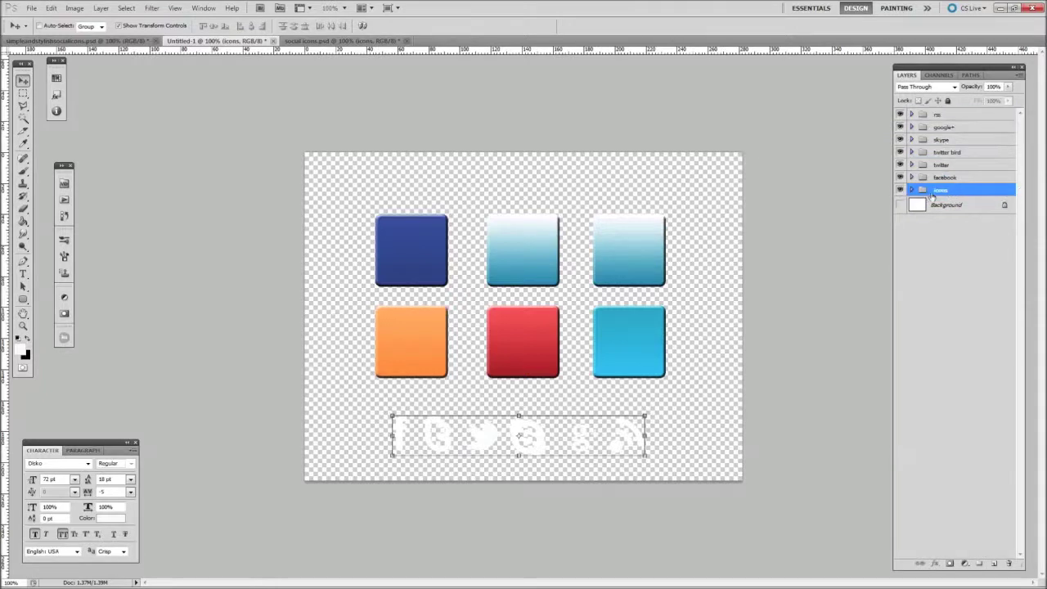
key("Right")
key("Right")
key("Right")
key("Right")
key("Right")
key("Right")
key("Up")
key("Up")
key("Up")
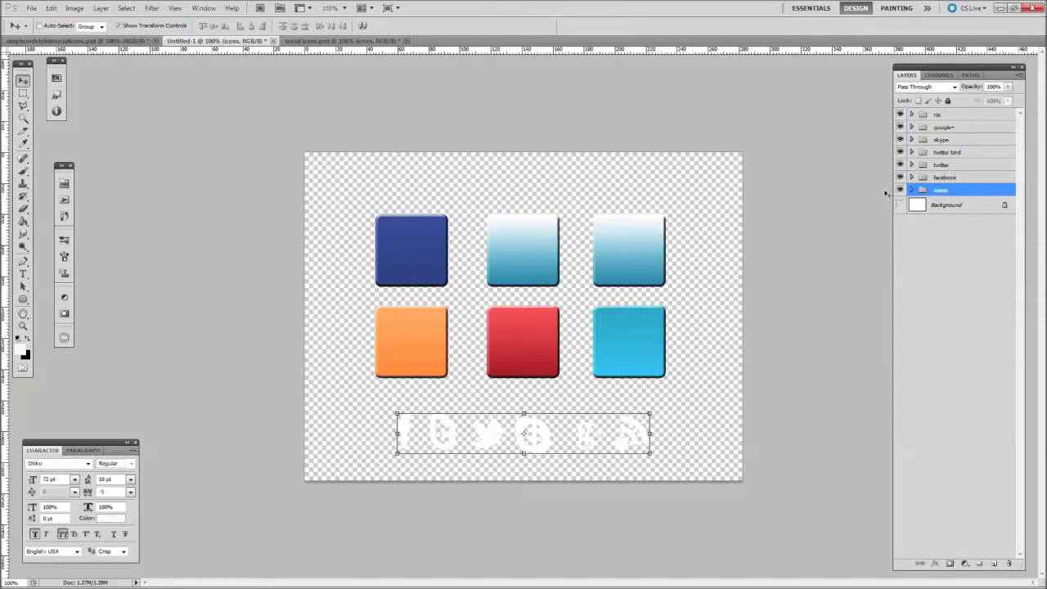
Expand the icons group and add an Inner Shadow with its preset settings to the Facebook symbol layer.
left_click(911, 190)
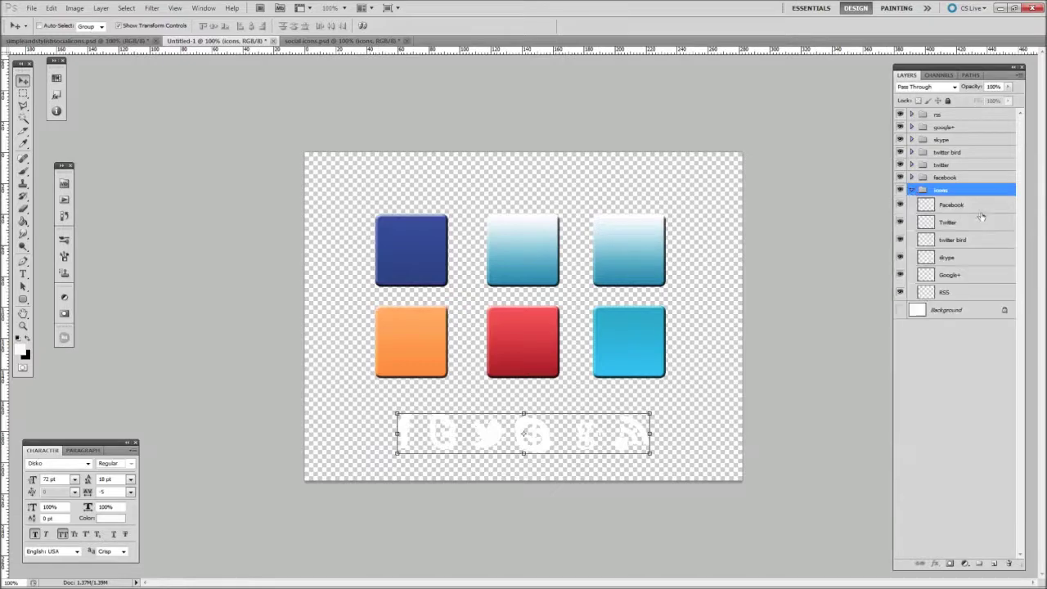
double_click(983, 212)
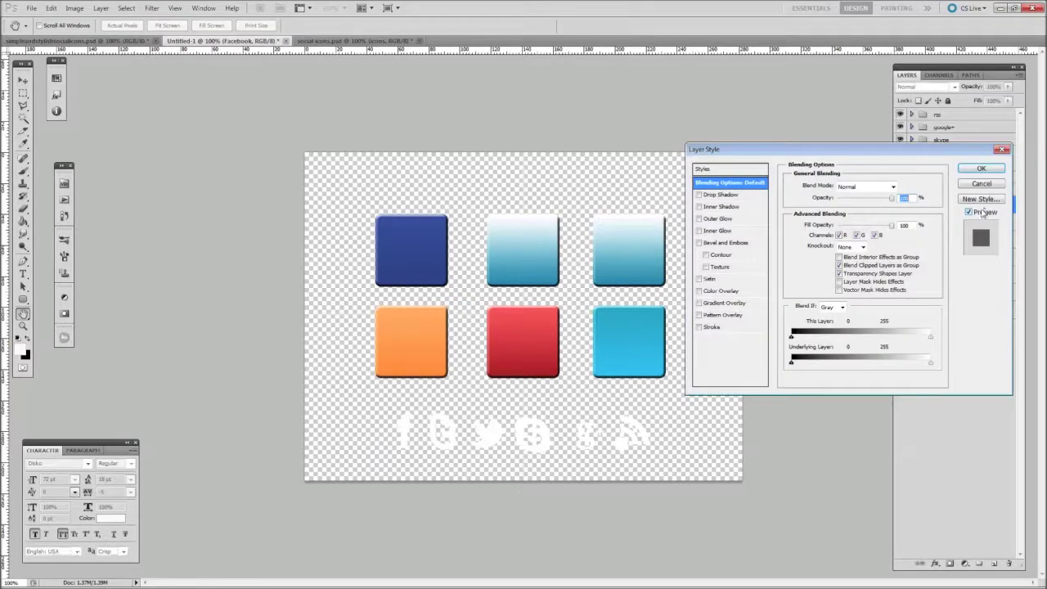
left_click(700, 207)
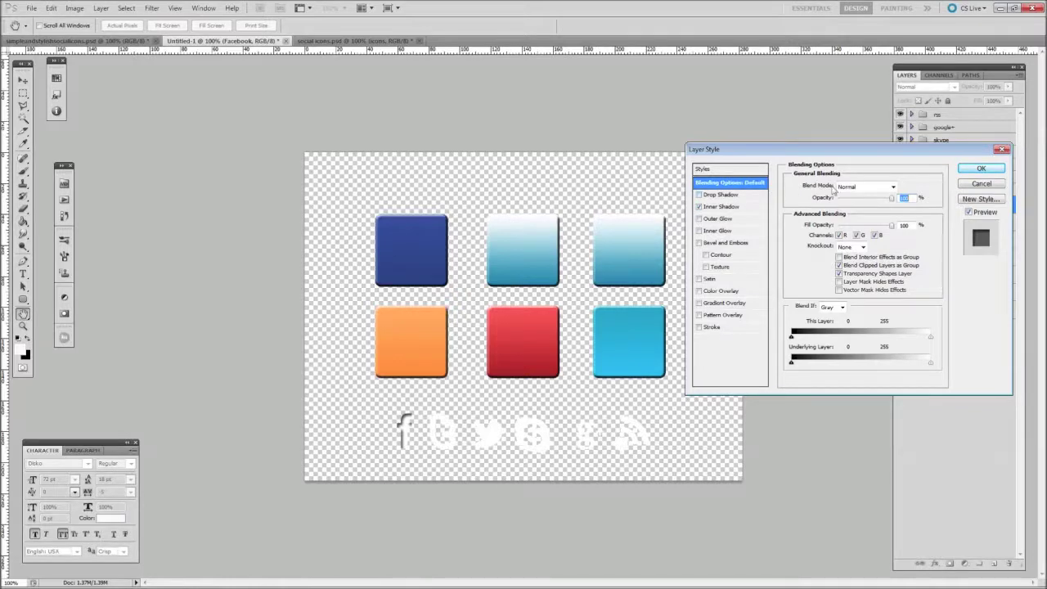
left_click(981, 169)
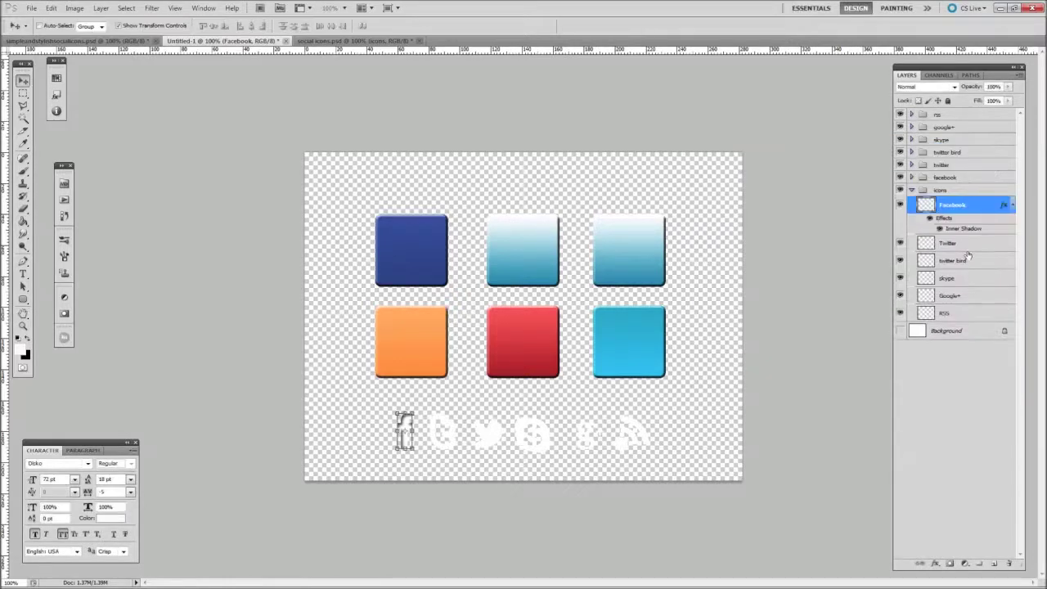
Try to paste a layer style onto all six symbol layers in the icons group.
left_click(911, 190)
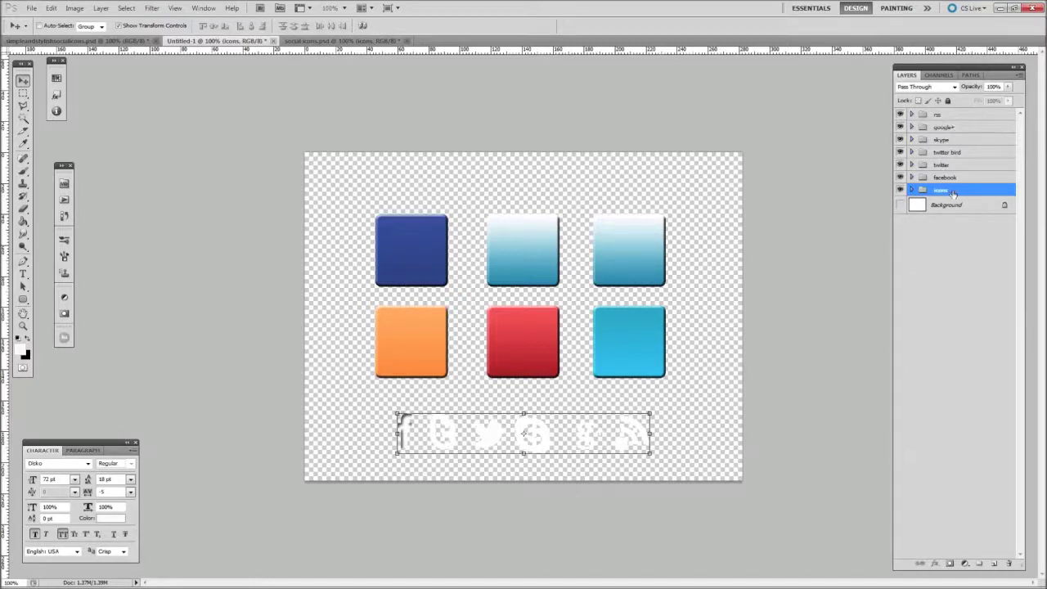
left_click(912, 190)
left_click(973, 206)
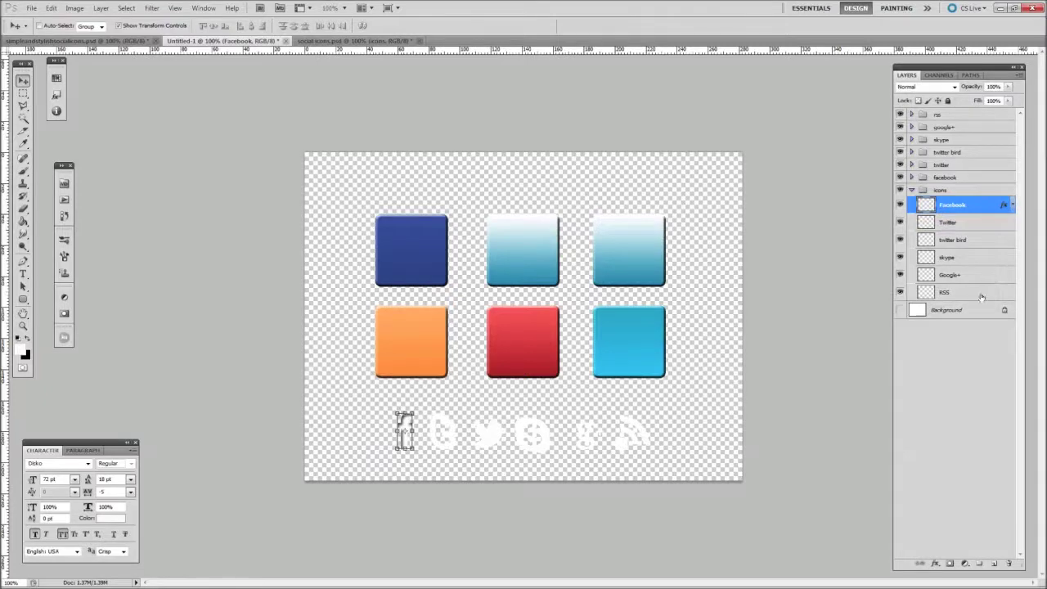
left_click(981, 293, "shift")
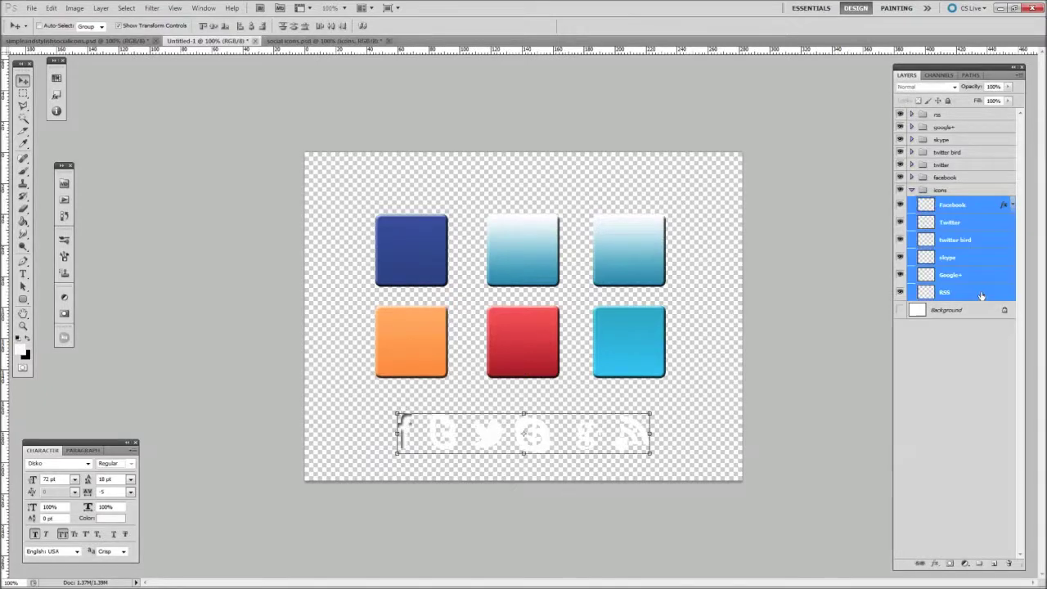
right_click(992, 239)
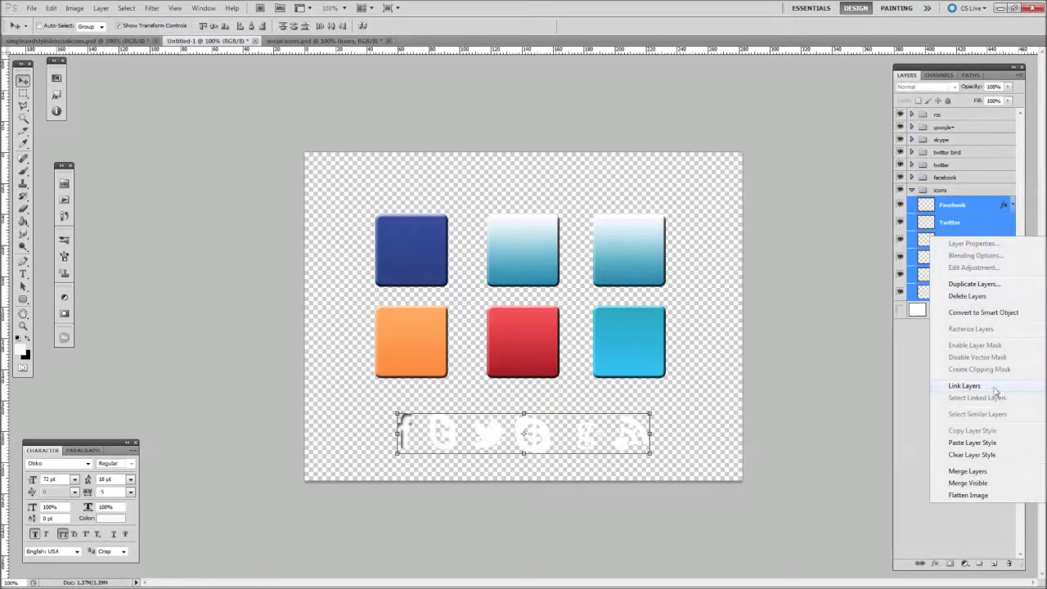
key("Escape")
right_click(970, 205)
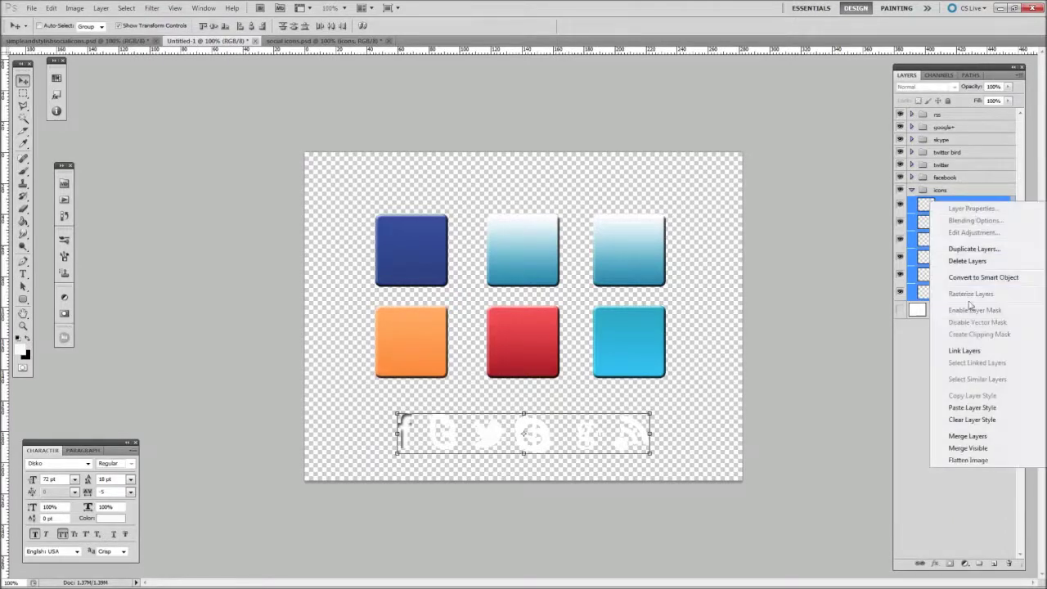
left_click(972, 407)
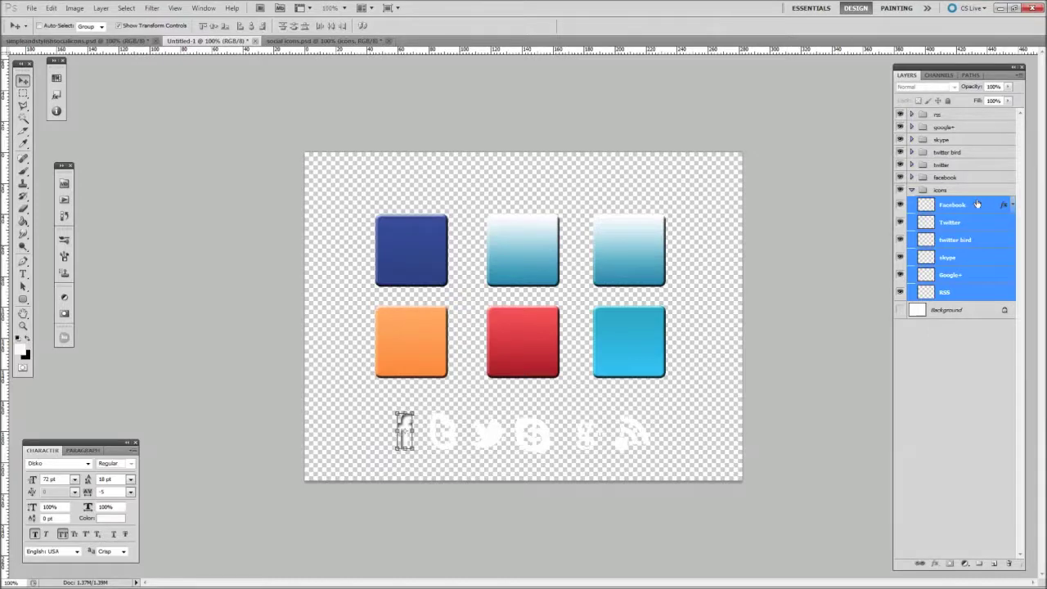
Copy the Facebook symbol's layer style and paste it onto all symbol layers from Facebook to RSS.
double_click(978, 204)
left_click(982, 193)
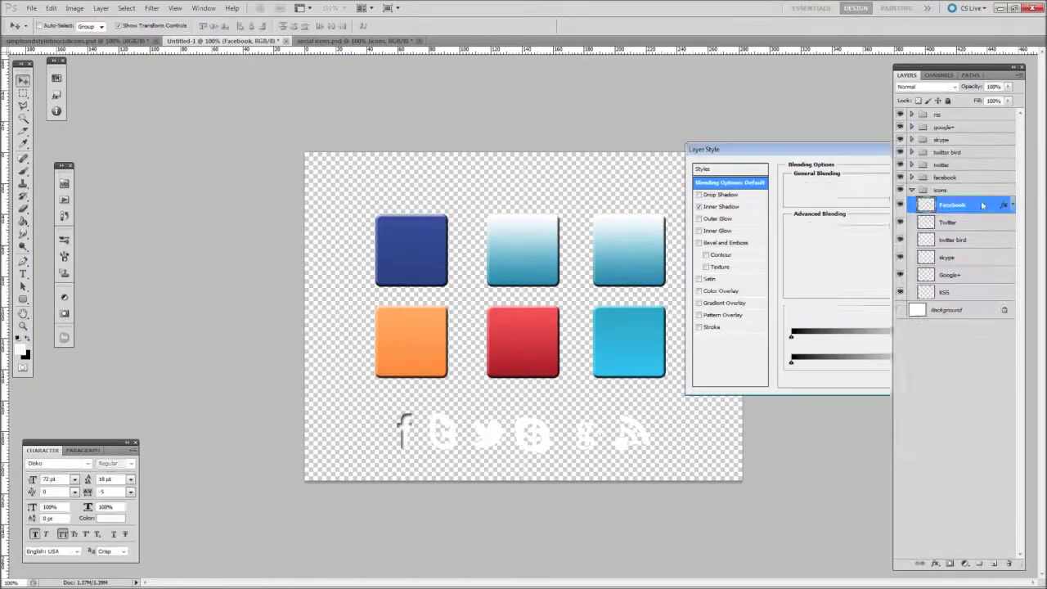
right_click(981, 209)
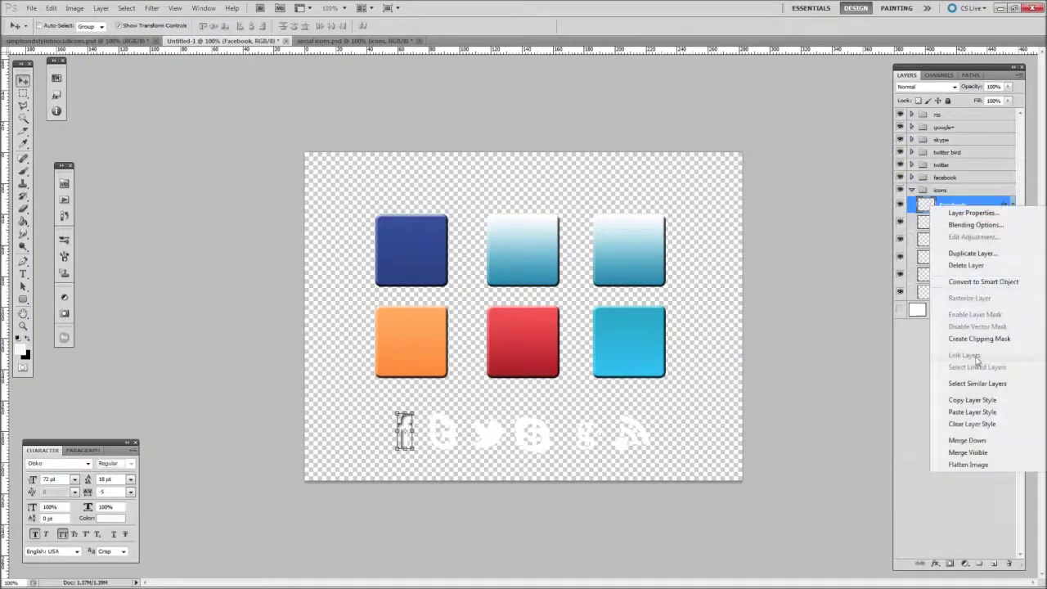
left_click(972, 401)
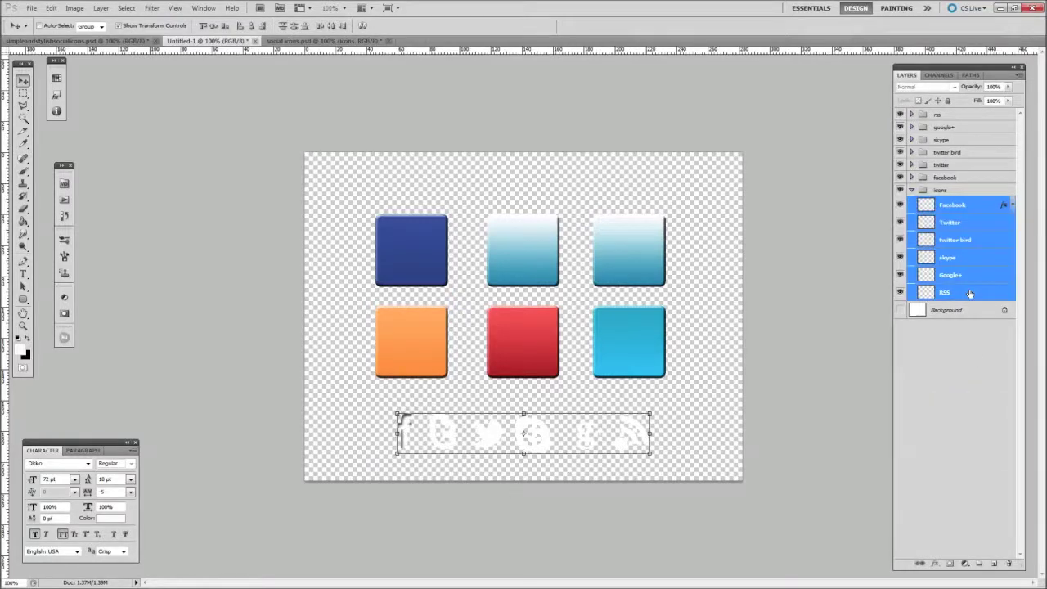
right_click(971, 247)
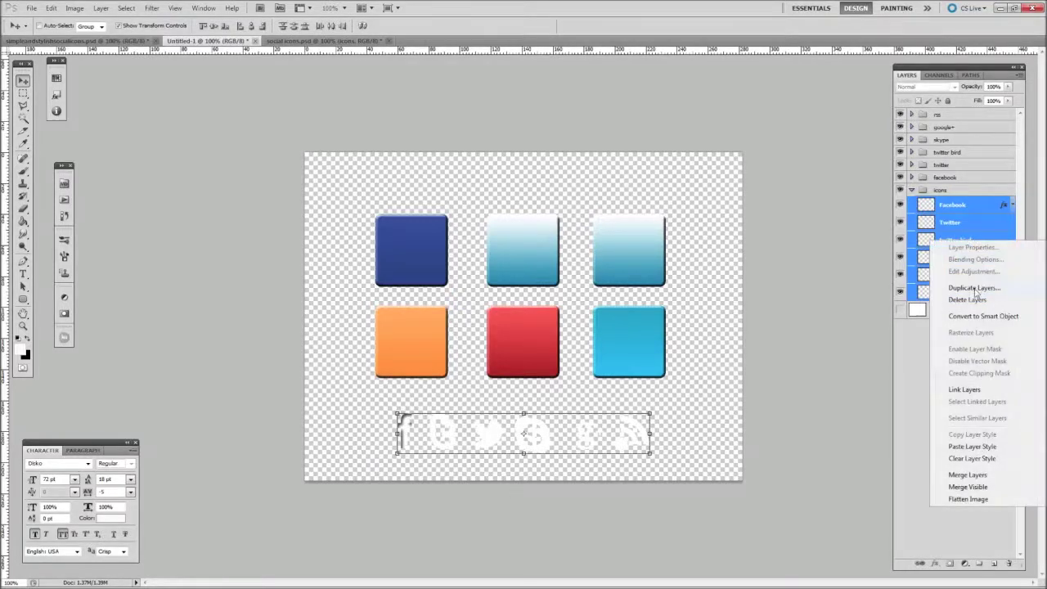
left_click(971, 447)
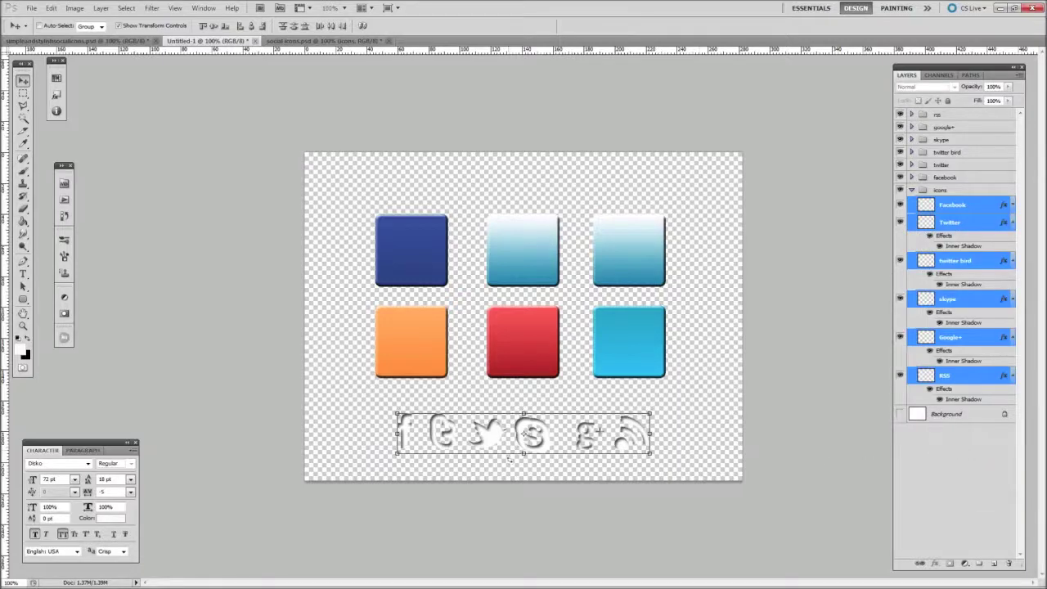
Expand the facebook group and move the Facebook symbol layer out of the icons group into it, above Shape 1.
left_click(913, 191)
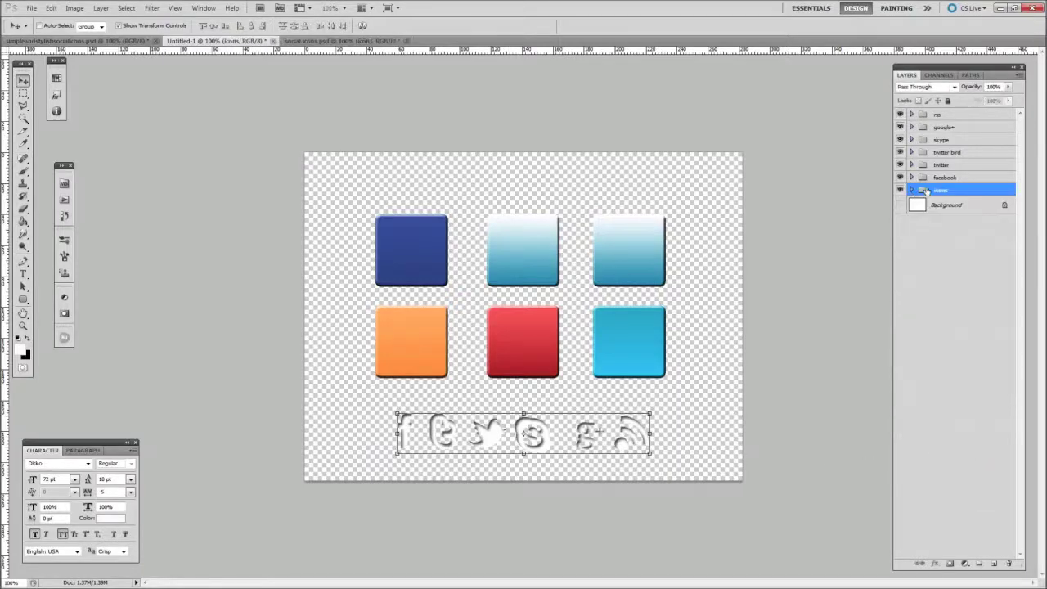
left_click(913, 190)
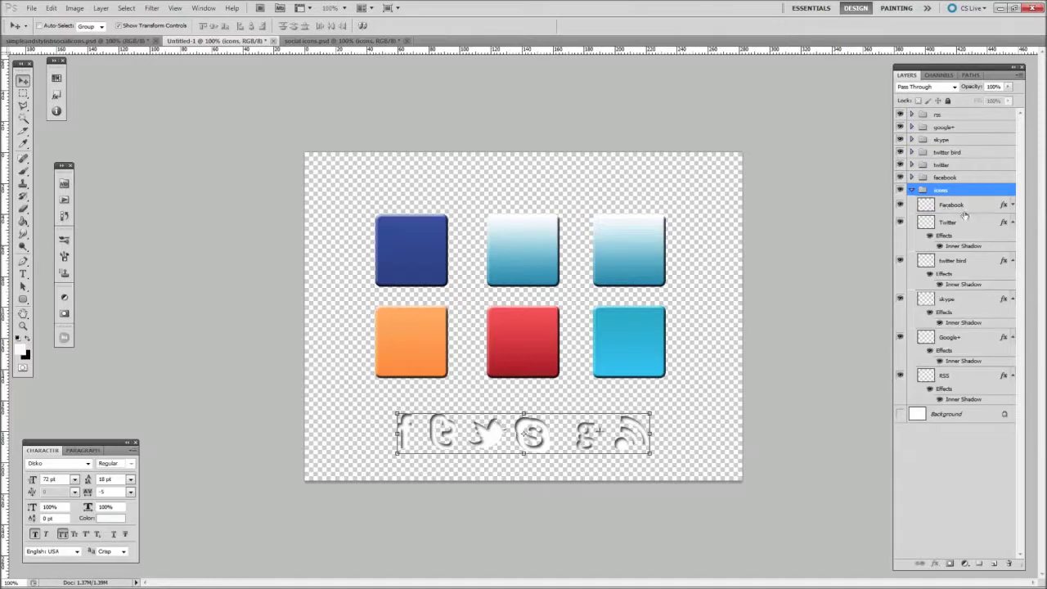
left_click(913, 178)
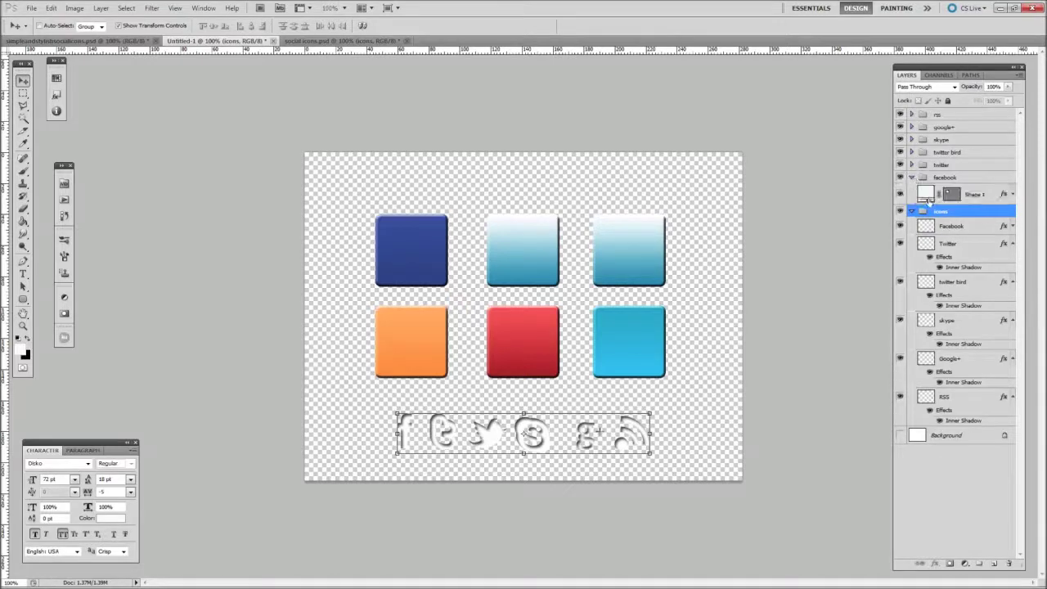
left_click(979, 227)
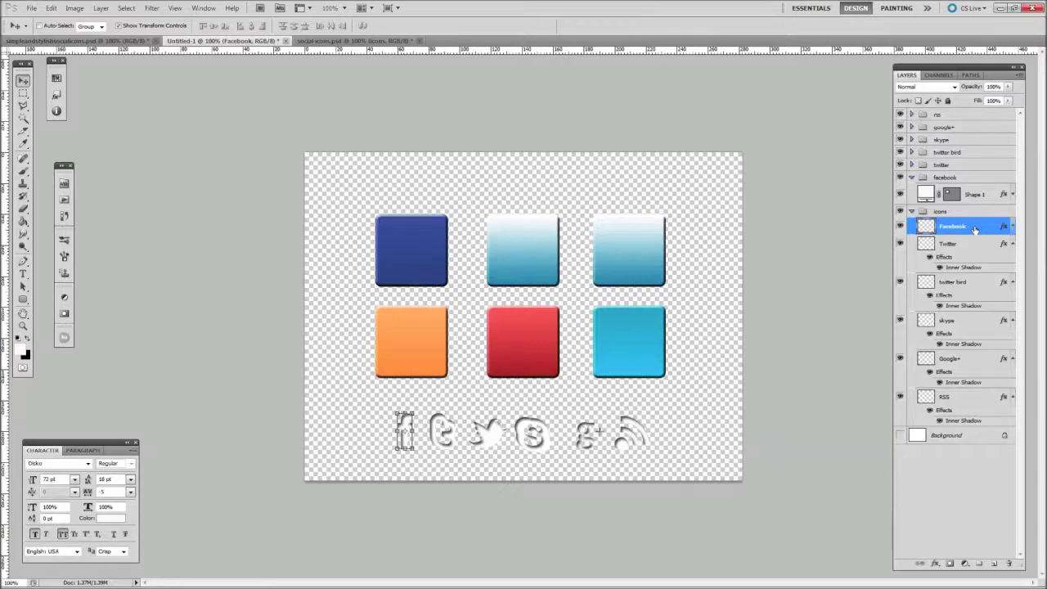
left_click_drag(975, 229, 974, 194)
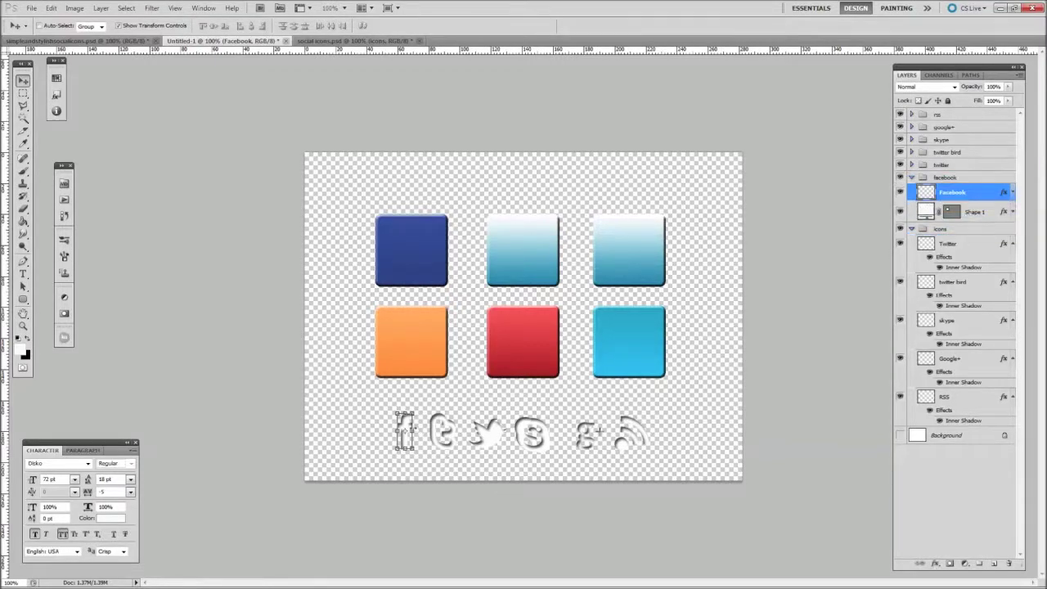
Place the f symbol on the dark blue square, scale it proportionally to about 149%, centre it, and collapse the facebook group.
left_click_drag(406, 423, 405, 239)
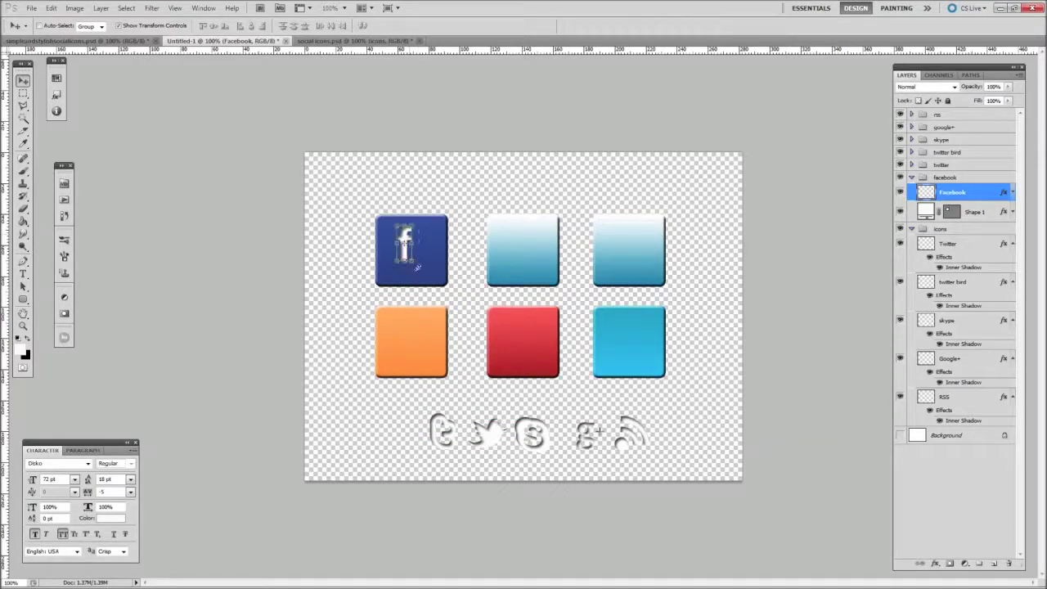
key("ctrl+t")
left_click_drag(414, 262, 426, 279)
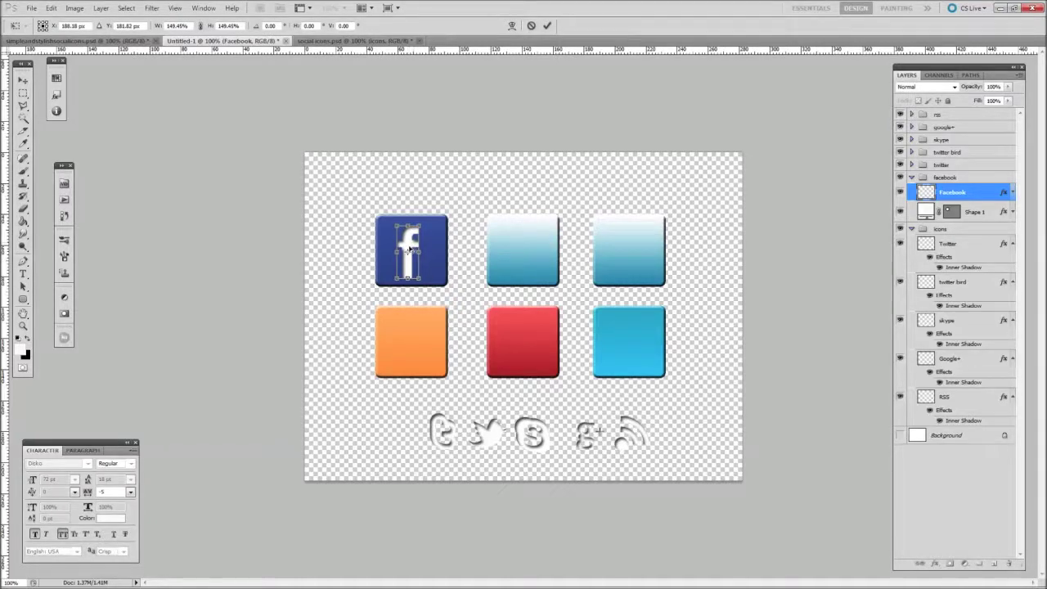
left_click_drag(411, 241, 421, 240)
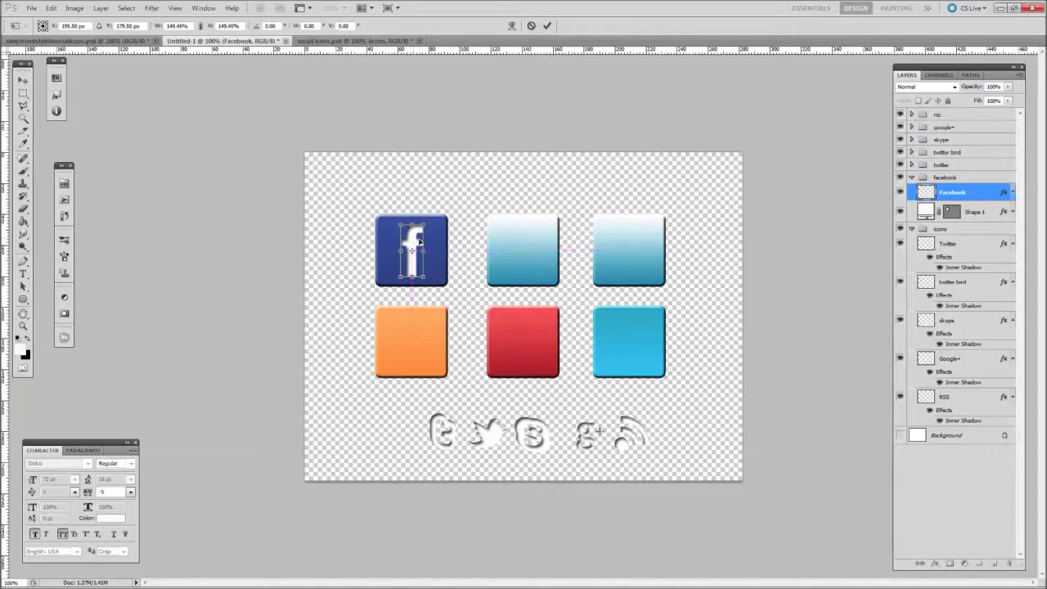
key("Return")
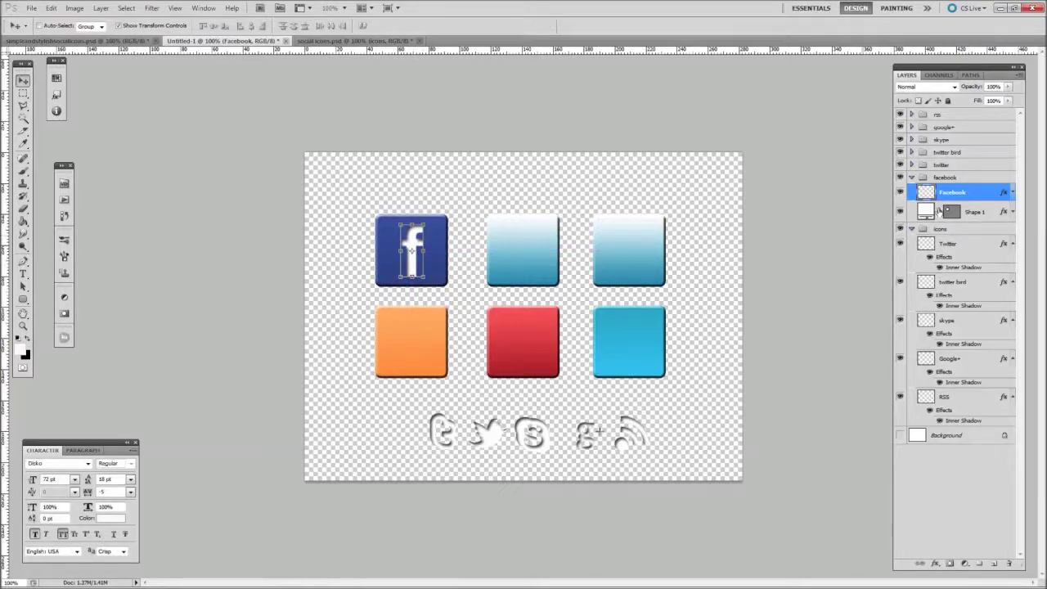
left_click(912, 179)
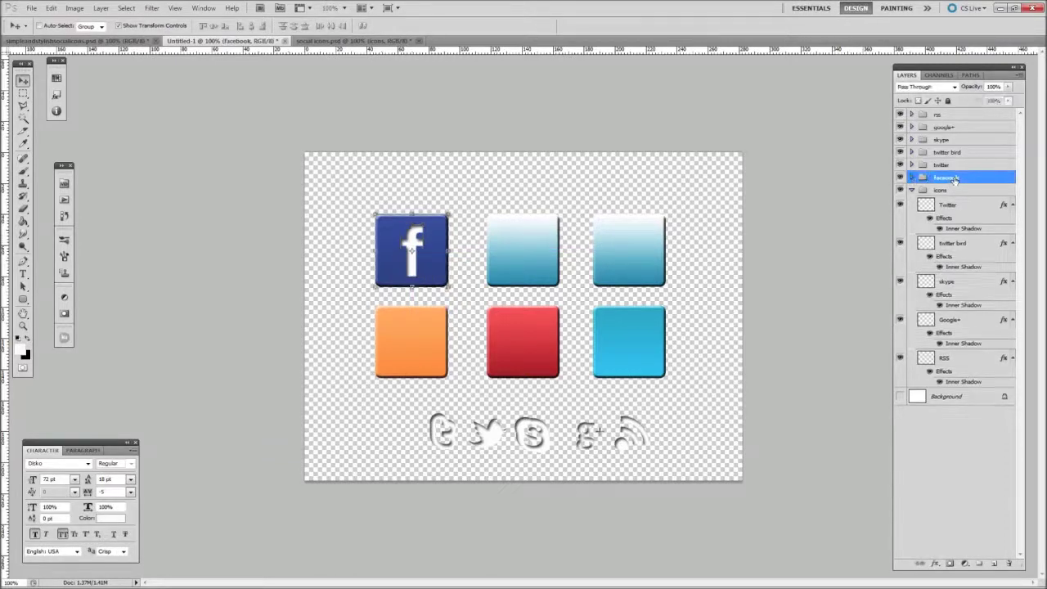
Collapse the Twitter symbol layer's effects list and move that layer into the twitter group, above its shape layer.
left_click(970, 209)
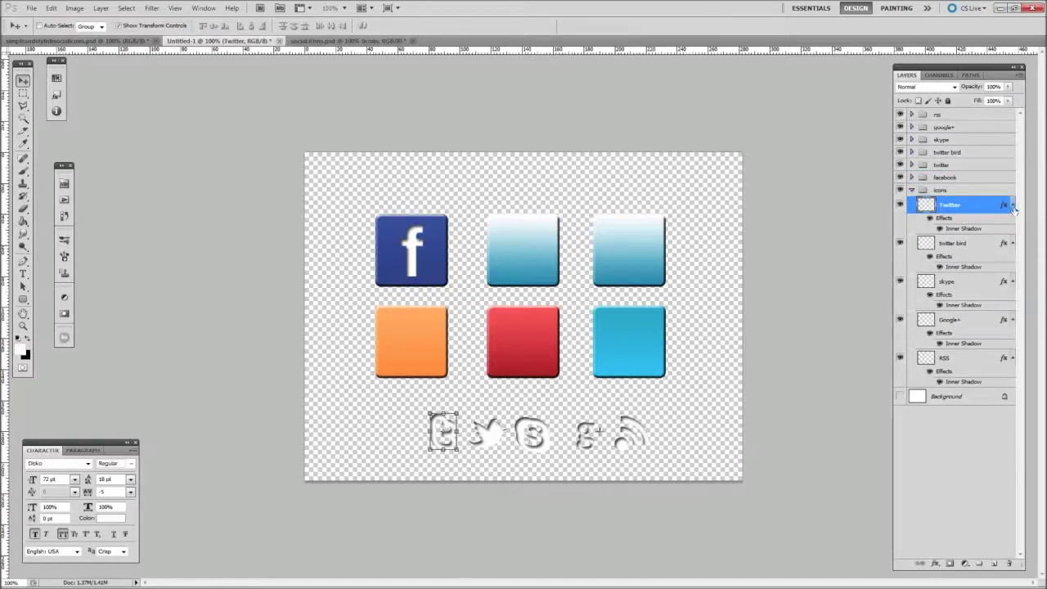
left_click(1012, 206)
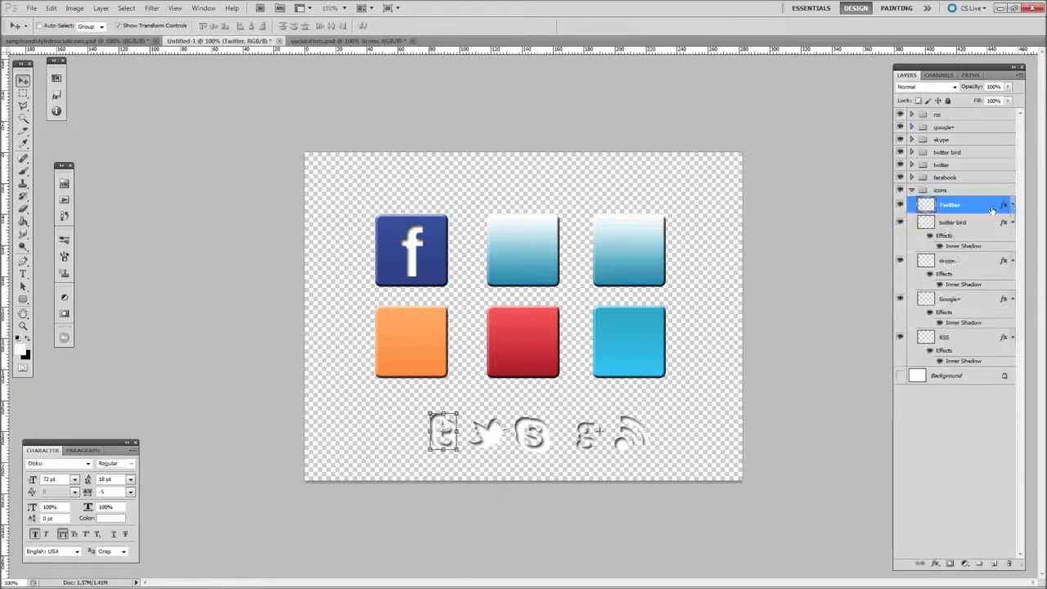
left_click(912, 165)
left_click_drag(970, 229, 967, 174)
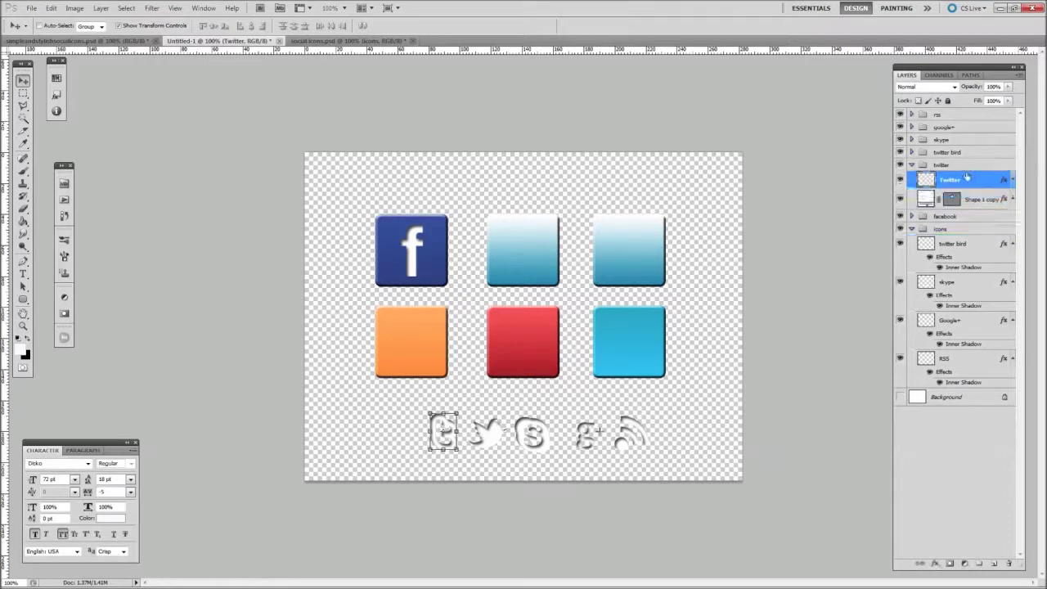
Place the Twitter t symbol on the middle white-to-blue square, scale it proportionally to about 145%, centre it, and collapse the twitter group.
left_click(912, 165)
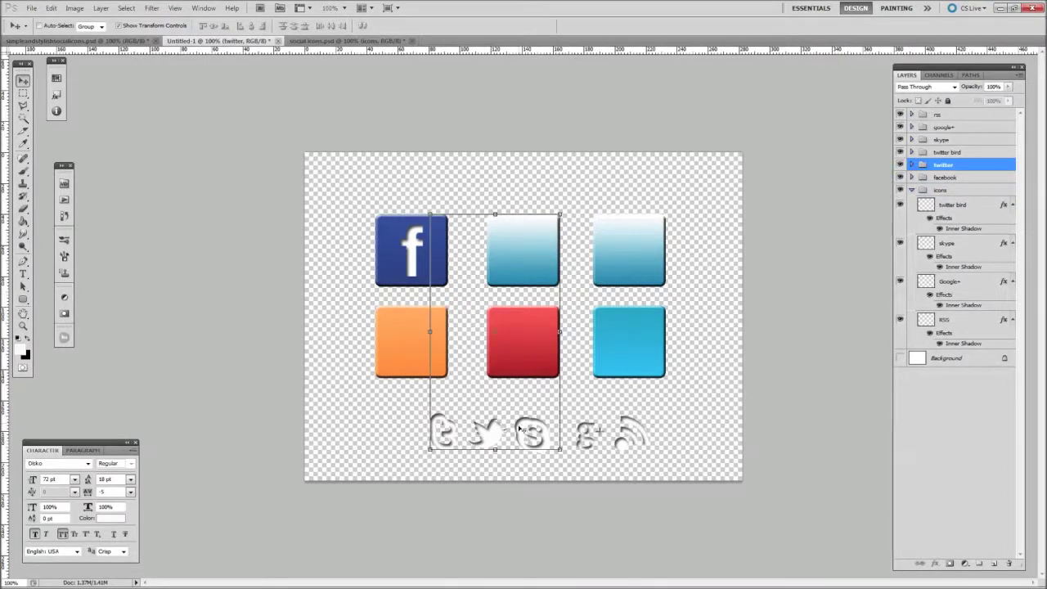
left_click(913, 165)
left_click(972, 183)
left_click_drag(448, 423, 533, 243)
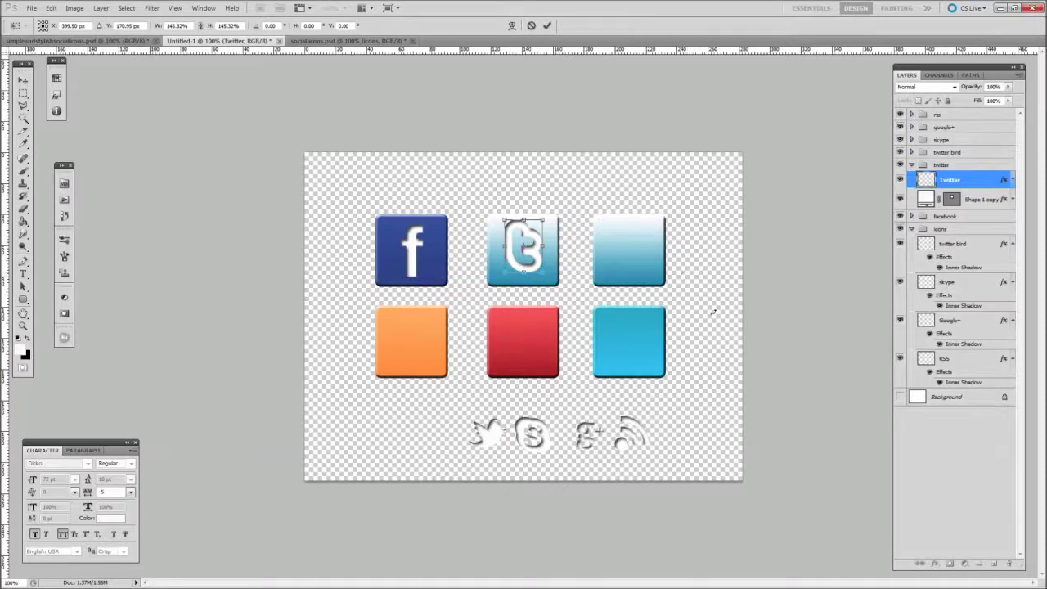
key("Return")
left_click(927, 443)
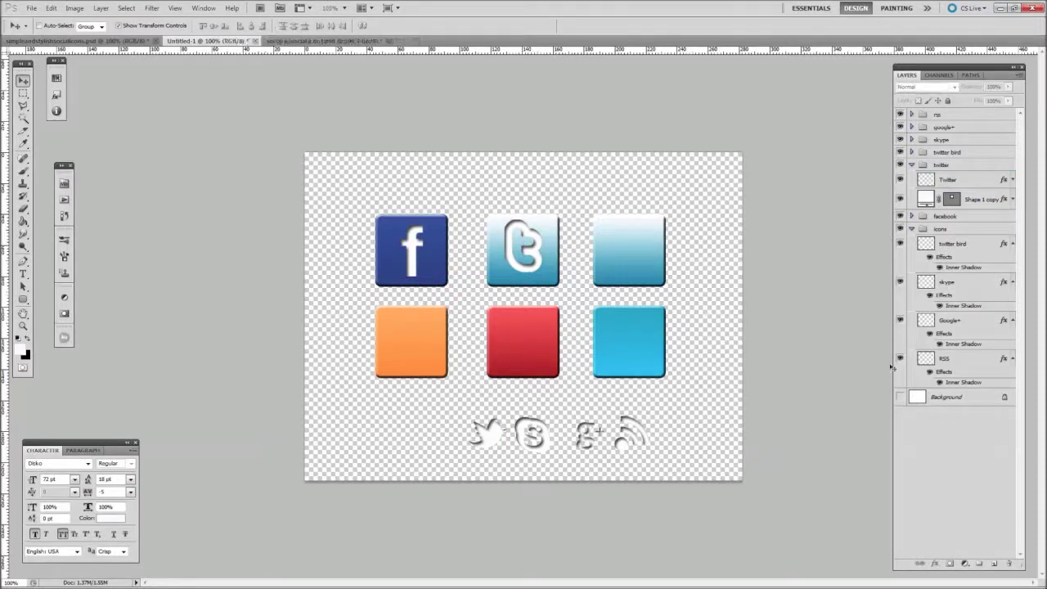
left_click(975, 181)
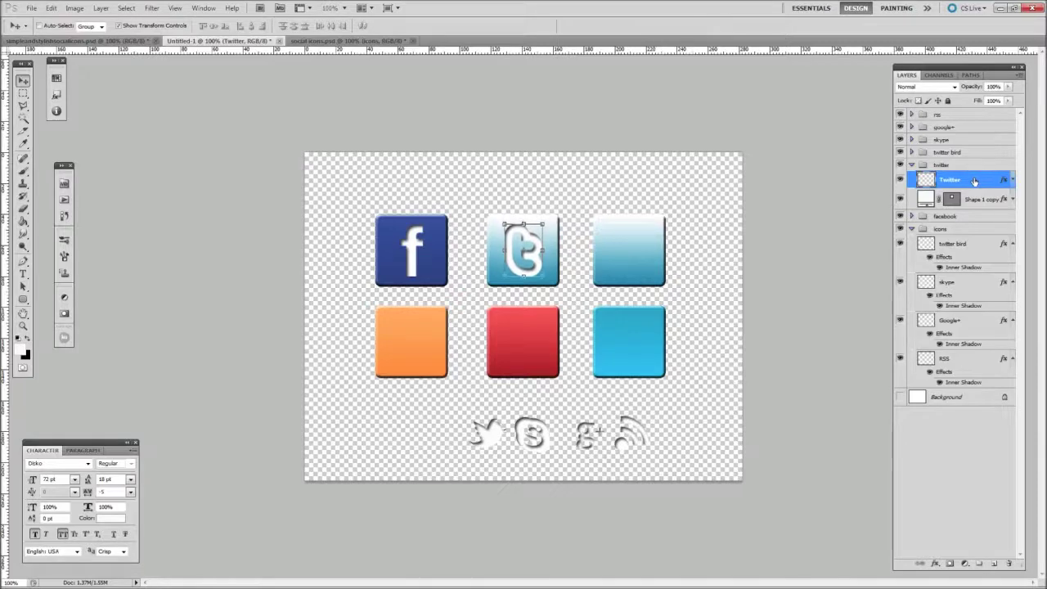
left_click(1004, 489)
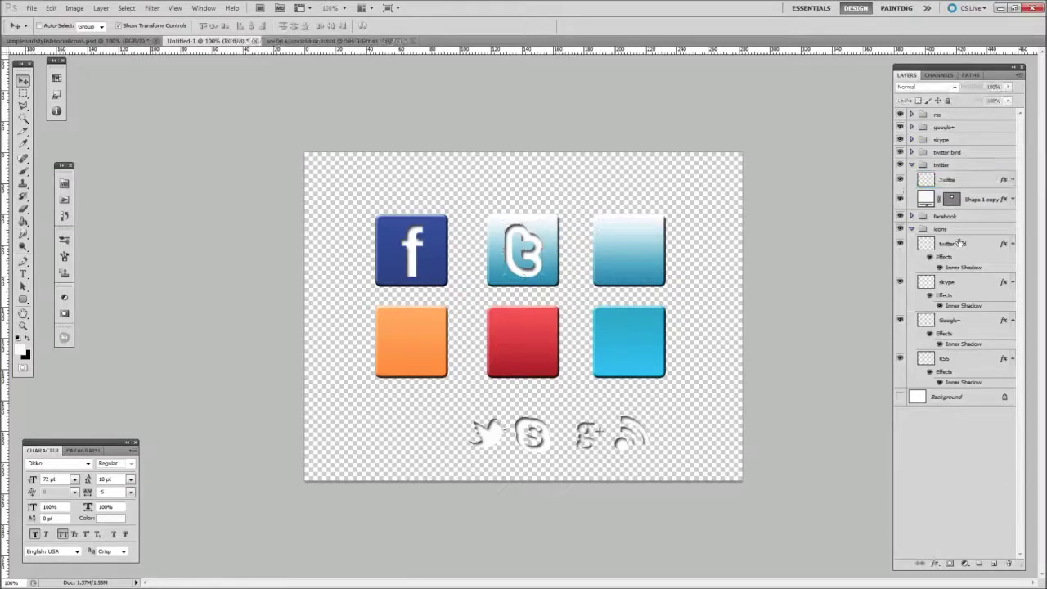
left_click(911, 165)
Expand the twitter bird group and move the twitter bird symbol layer out of the icons group into it, above its shape layer.
left_click(911, 153)
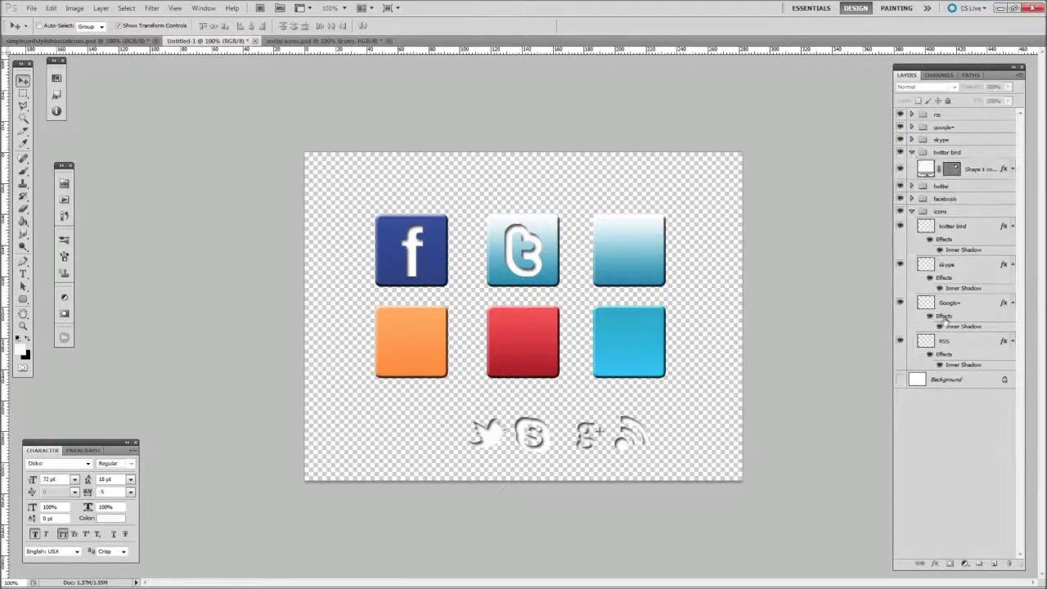
left_click(1006, 230)
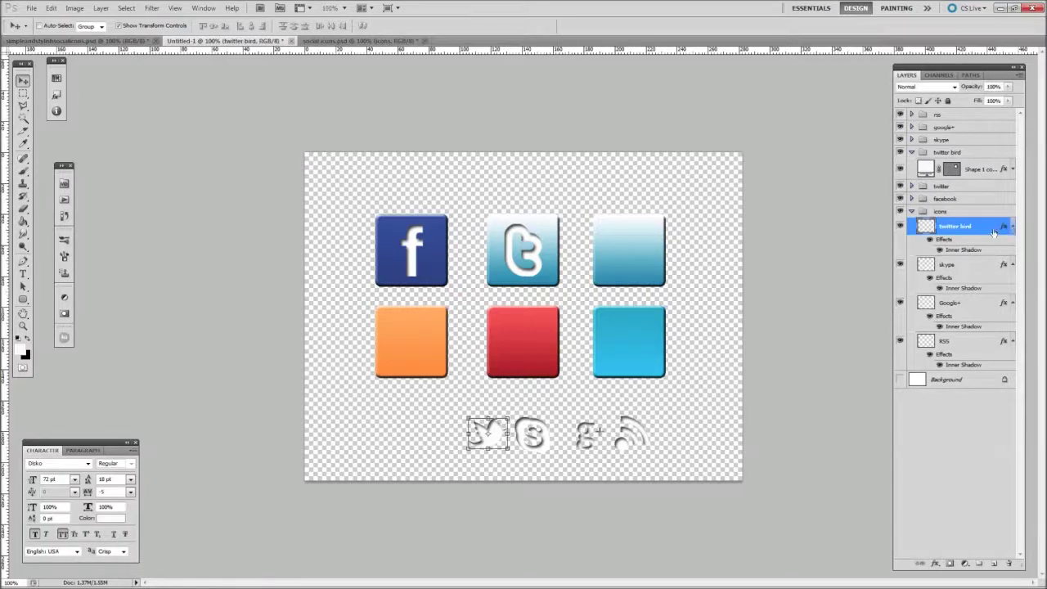
left_click_drag(982, 233, 987, 164)
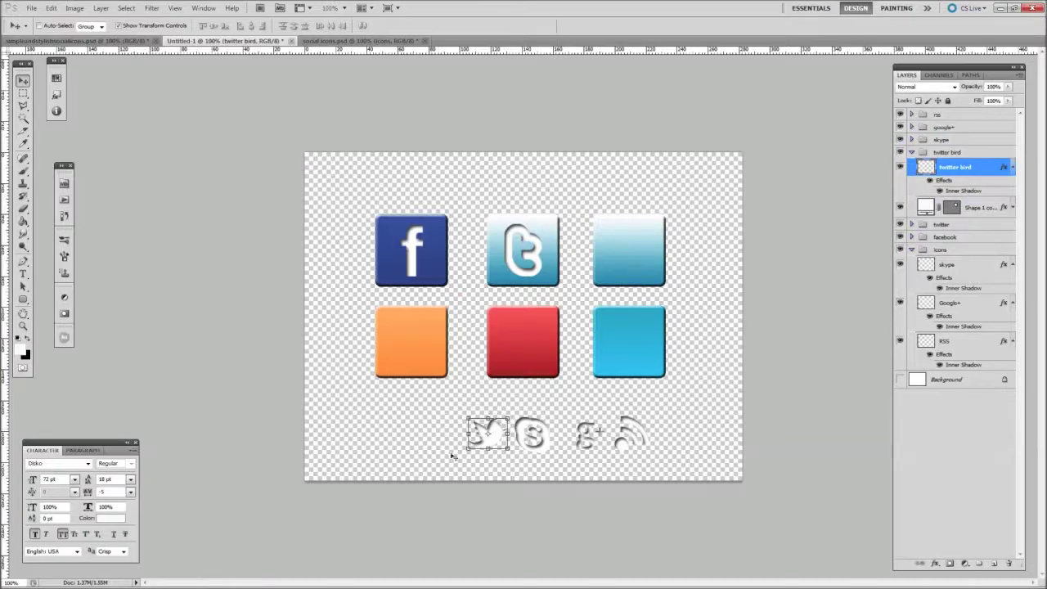
Place the bird symbol centred on the upper-right white-to-blue square, enlarge it to fit, and collapse the twitter bird group.
left_click_drag(493, 436, 639, 256)
key("Return")
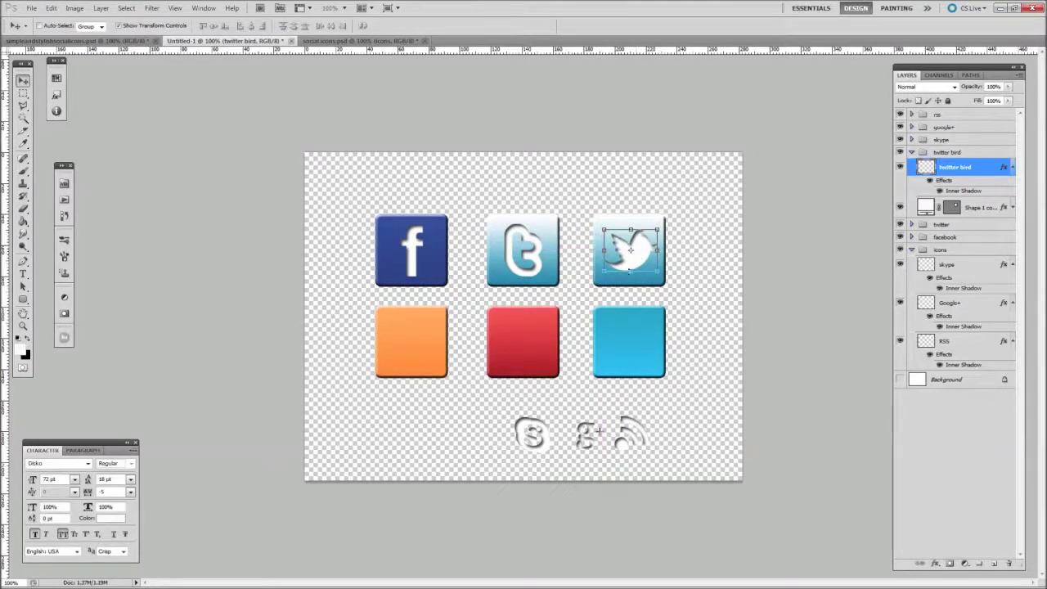
left_click(911, 152)
Move the skype symbol layer into the skype group above its shape layer, and place the symbol on the bright blue square.
left_click(911, 140)
left_click_drag(973, 231, 974, 154)
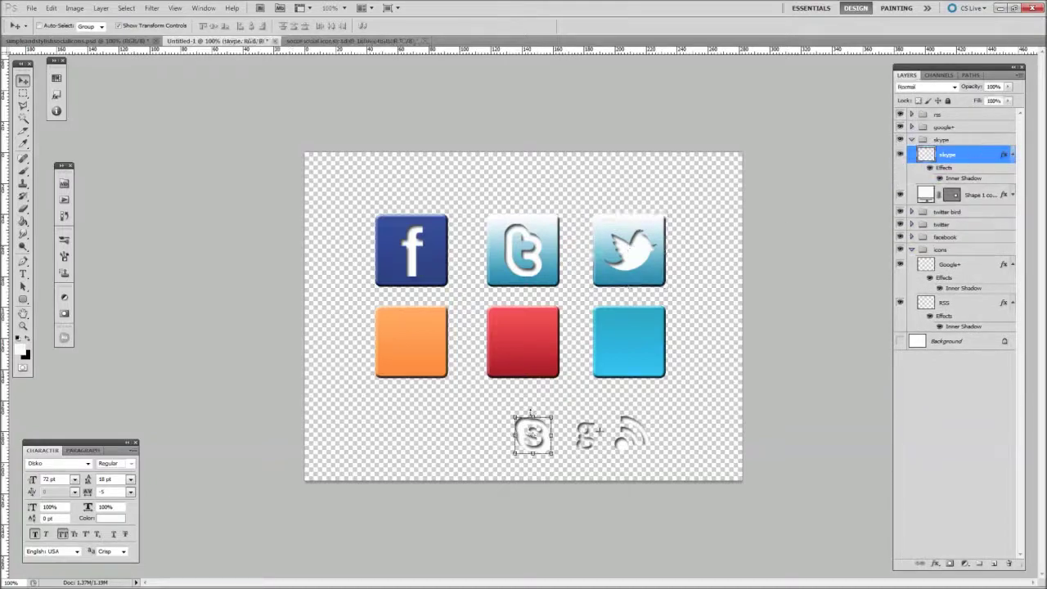
left_click_drag(533, 429, 622, 331)
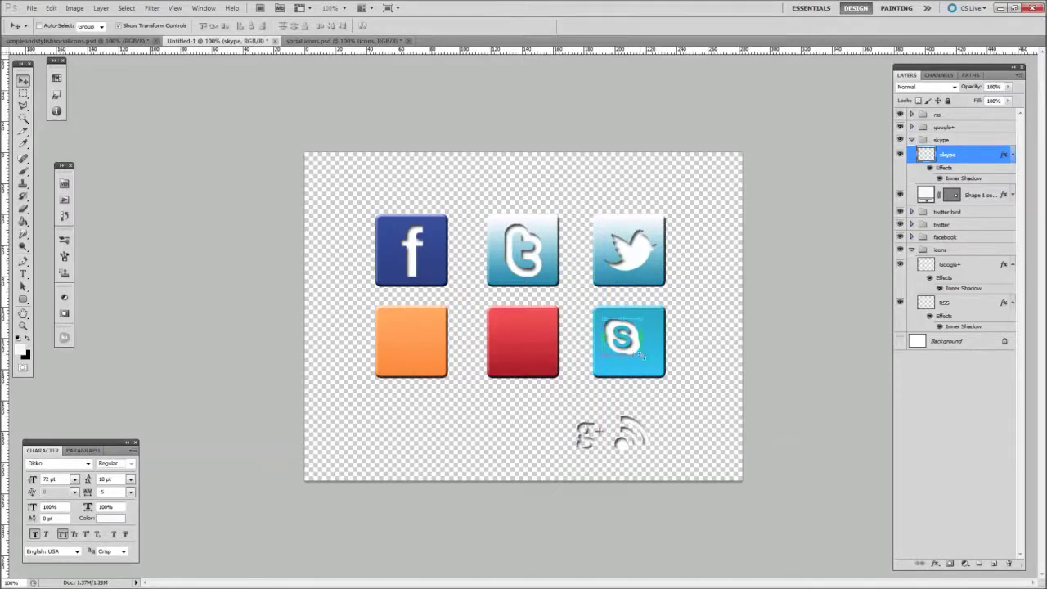
Scale the Skype symbol proportionally to about 139%, centre it on its square, and collapse the layer's effects list.
key("ctrl+t")
left_click_drag(643, 356, 659, 373)
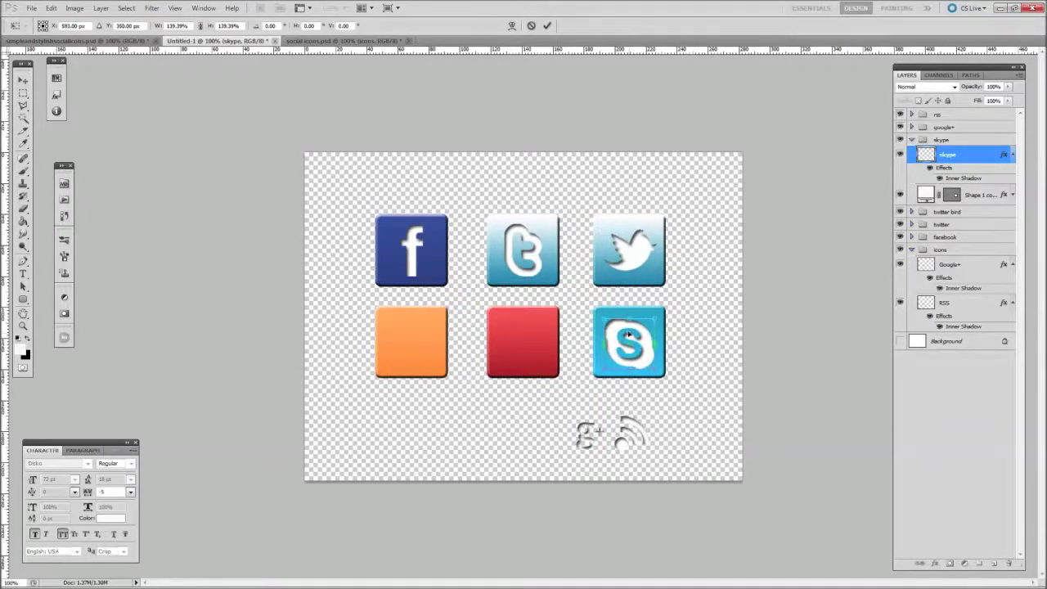
left_click_drag(629, 334, 630, 332)
key("Return")
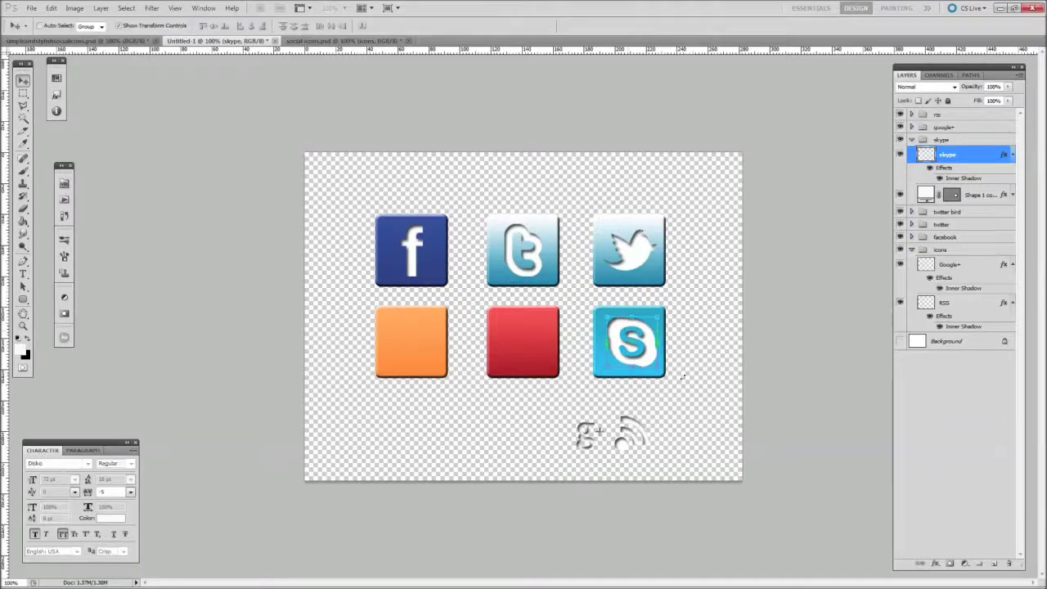
left_click(953, 386)
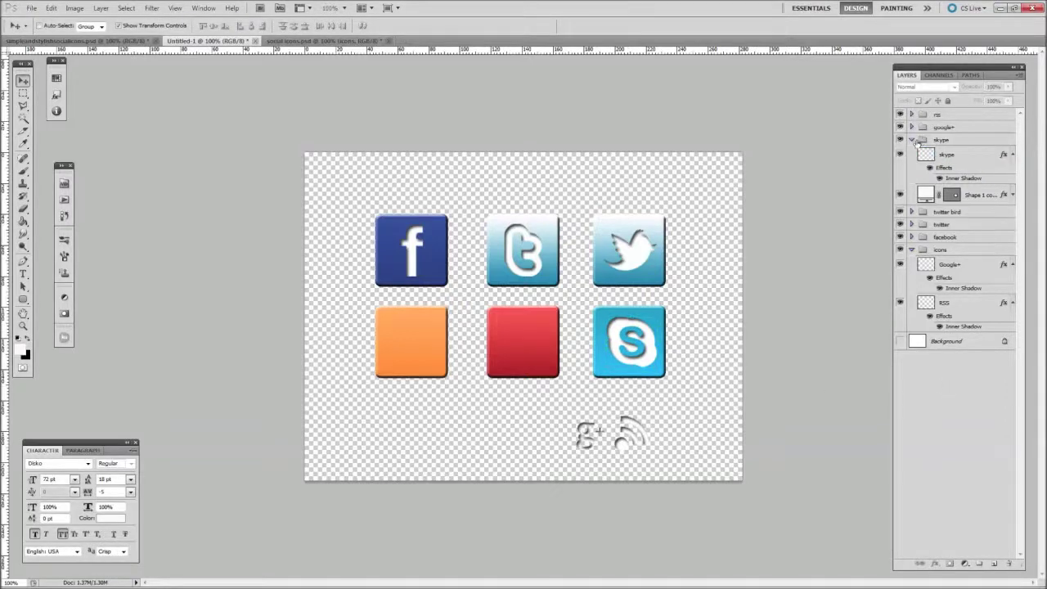
left_click(1012, 156)
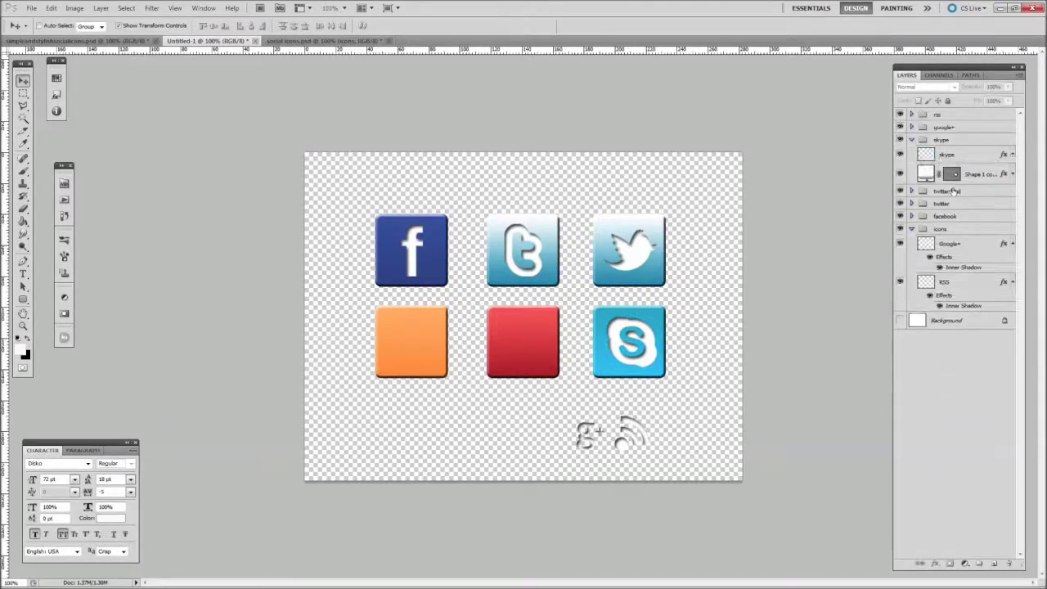
Move the Google+ symbol layer into the google+ group above its shape layer, and collapse the effects lists of both layers.
left_click(973, 246)
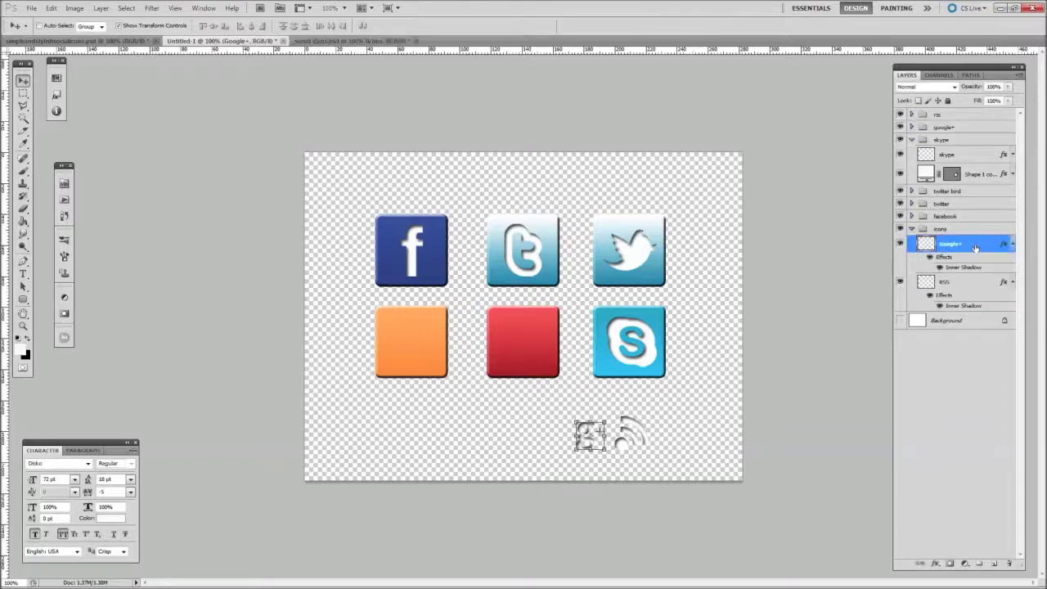
double_click(975, 245)
left_click(912, 127)
left_click_drag(990, 265, 985, 149)
left_click(1011, 183)
left_click(1011, 183)
left_click(1013, 142)
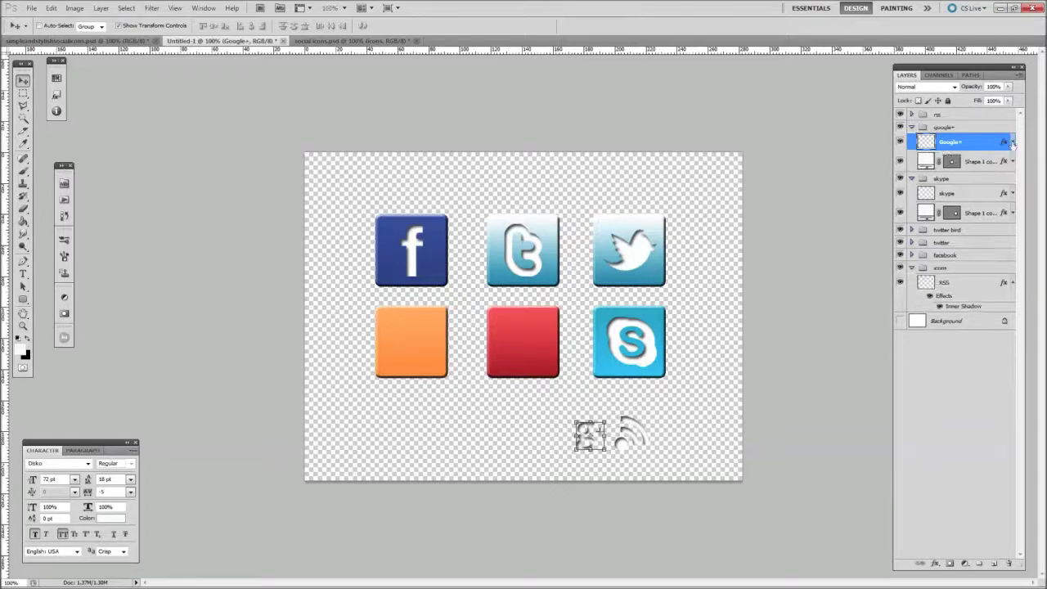
Place the g+ symbol on the red square, scale it proportionally to about 172%, and collapse the skype and google+ groups.
key("ctrl+t")
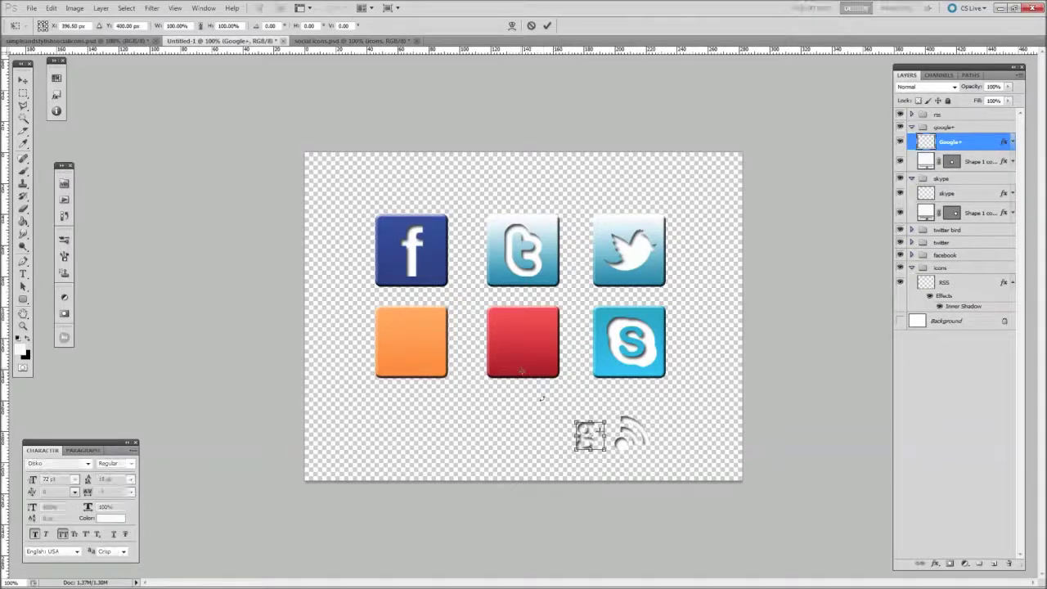
left_click_drag(587, 436, 532, 341)
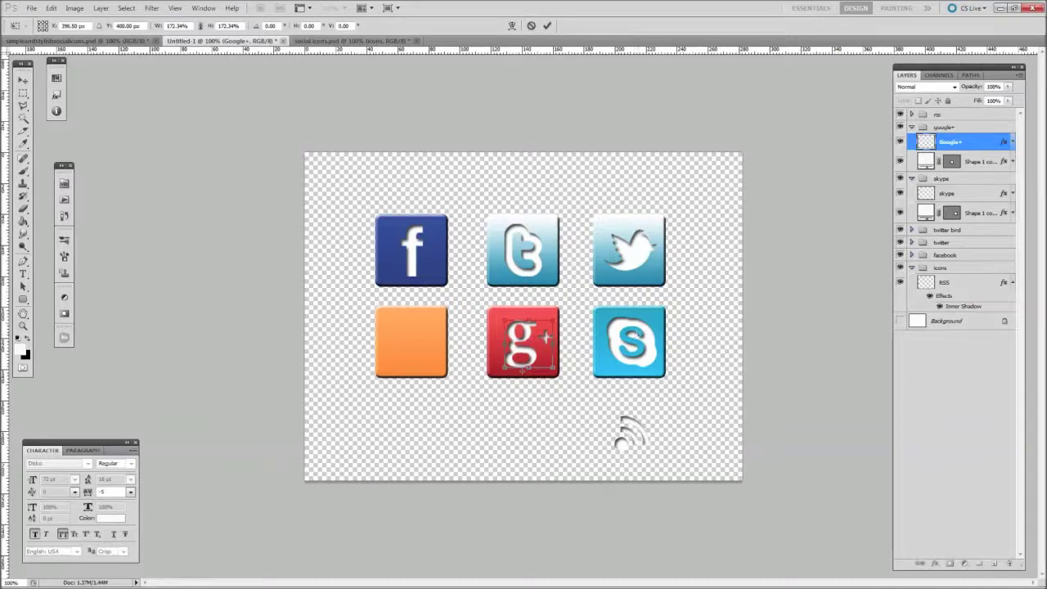
key("Return")
left_click(946, 396)
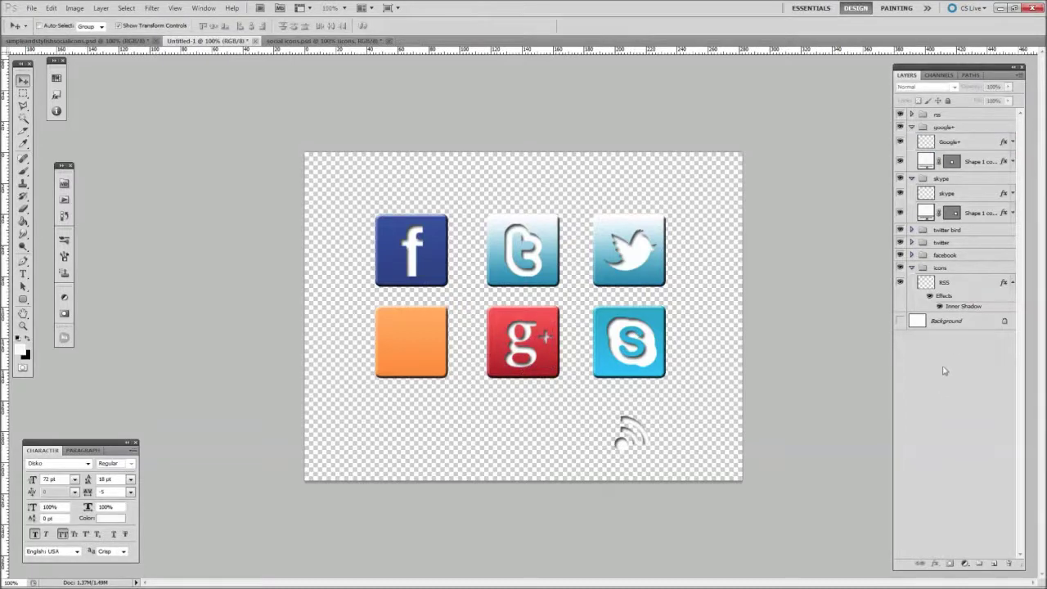
left_click(910, 178)
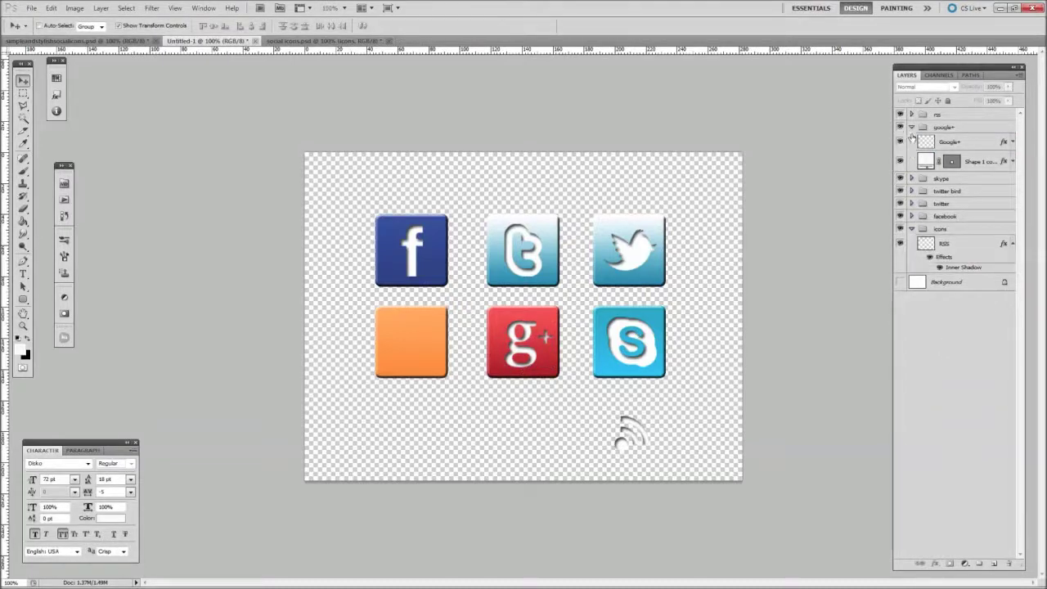
left_click(911, 127)
Move the RSS symbol layer into the rss group above its shape layer, and collapse the effects lists of both layers.
left_click(911, 115)
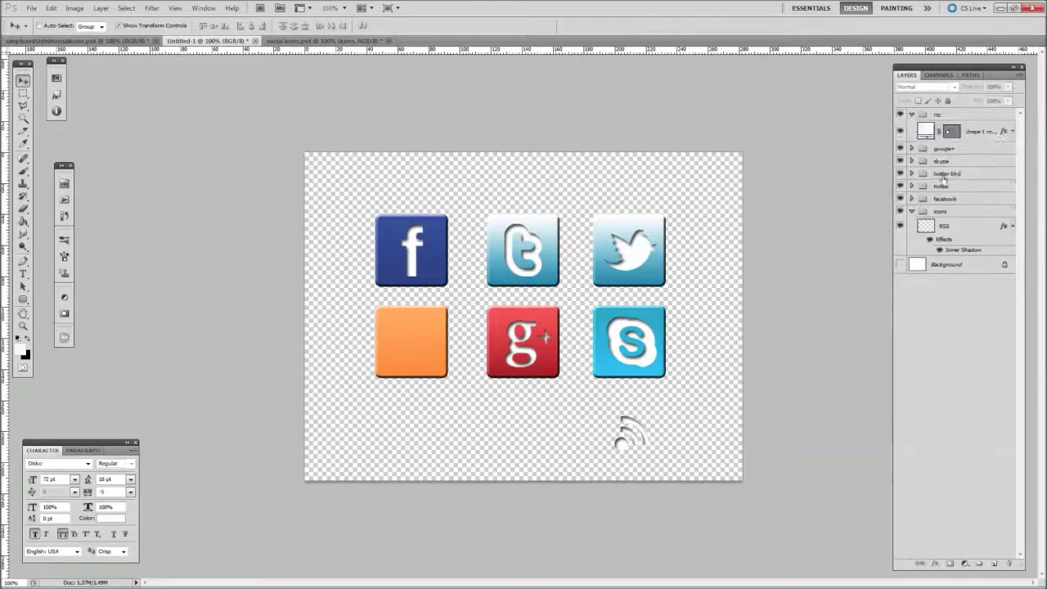
left_click(981, 227)
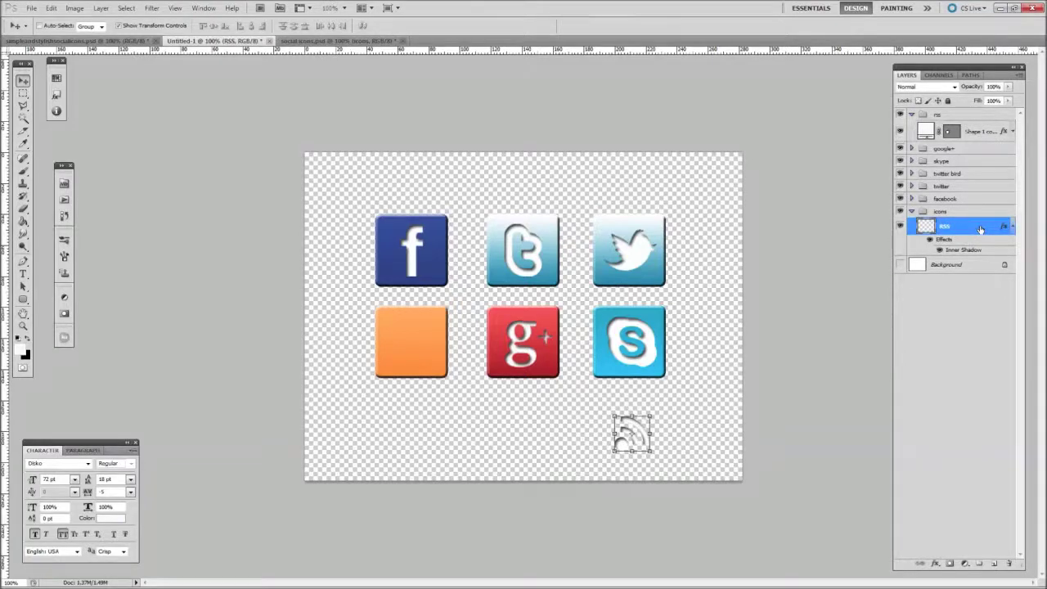
left_click_drag(980, 227, 982, 123)
left_click(1014, 169)
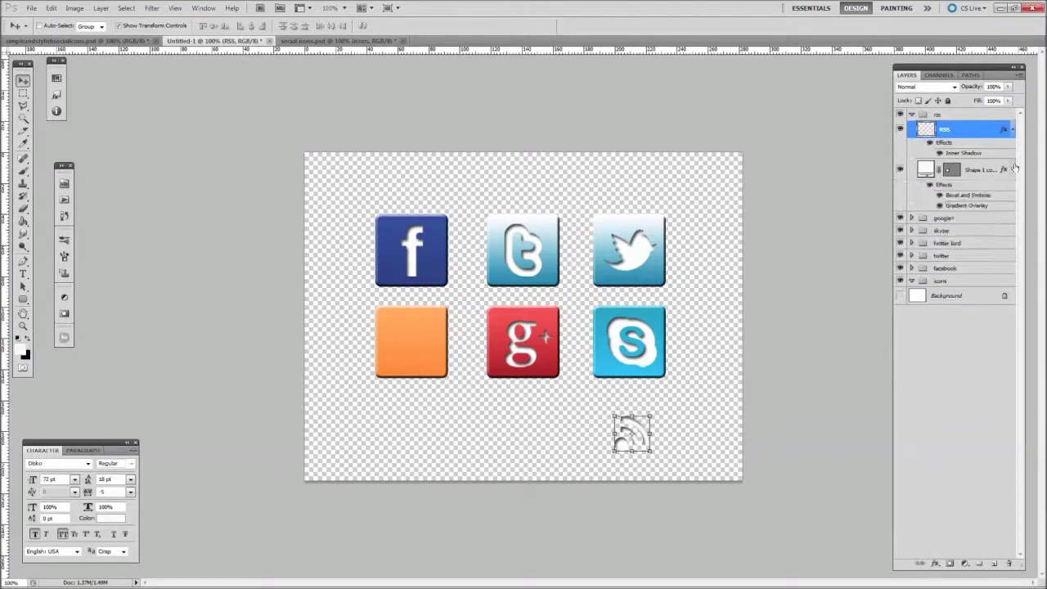
left_click(1013, 168)
left_click(1013, 130)
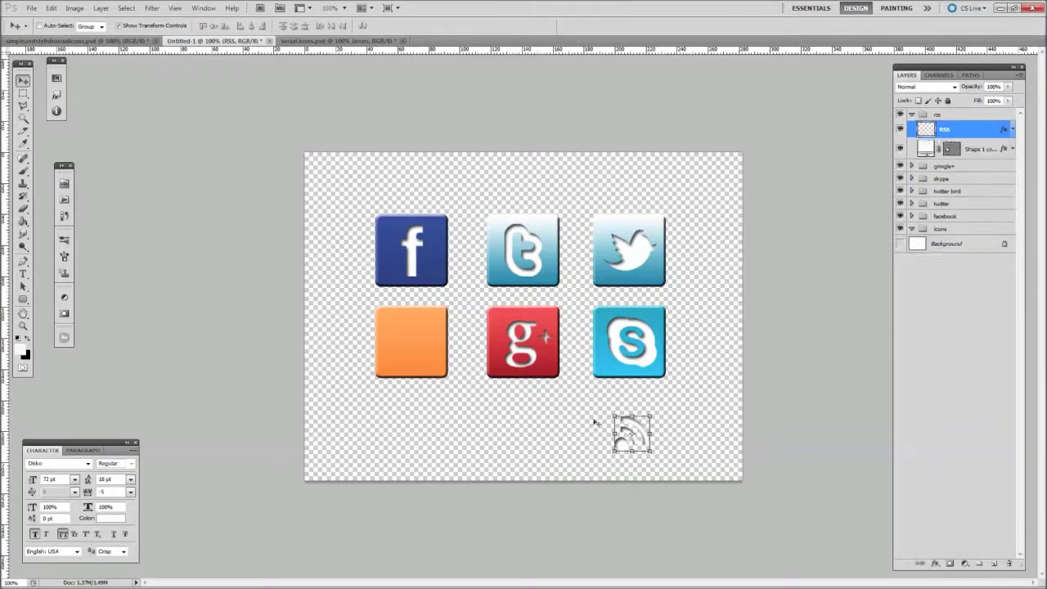
Place the RSS symbol on the orange square, scale it proportionally to about 146%, centre it, and collapse the rss group.
left_click_drag(641, 432, 418, 329)
key("ctrl+t")
left_click_drag(424, 351, 442, 369)
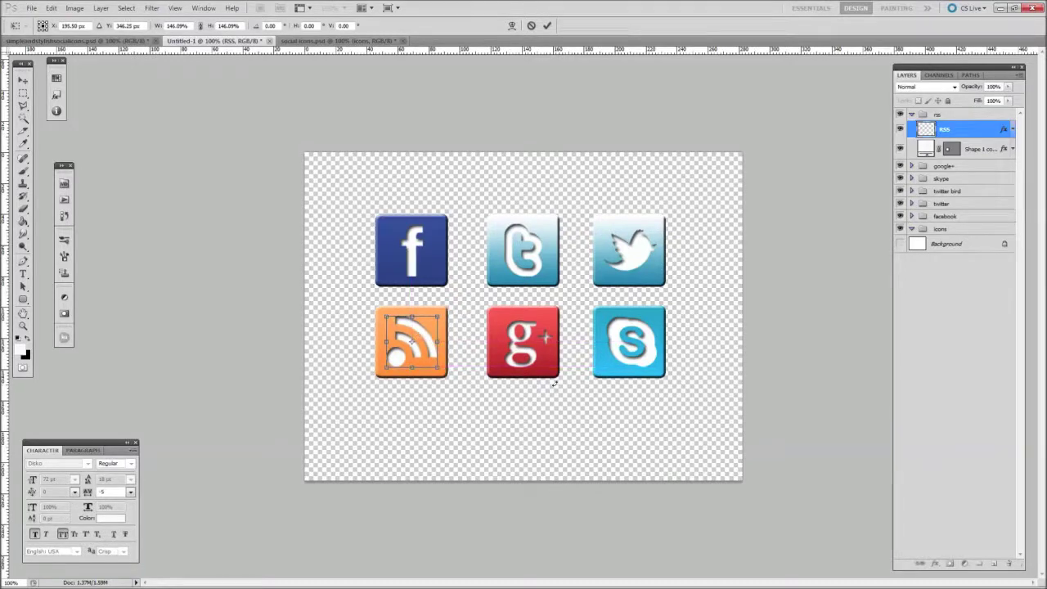
key("Return")
left_click(951, 335)
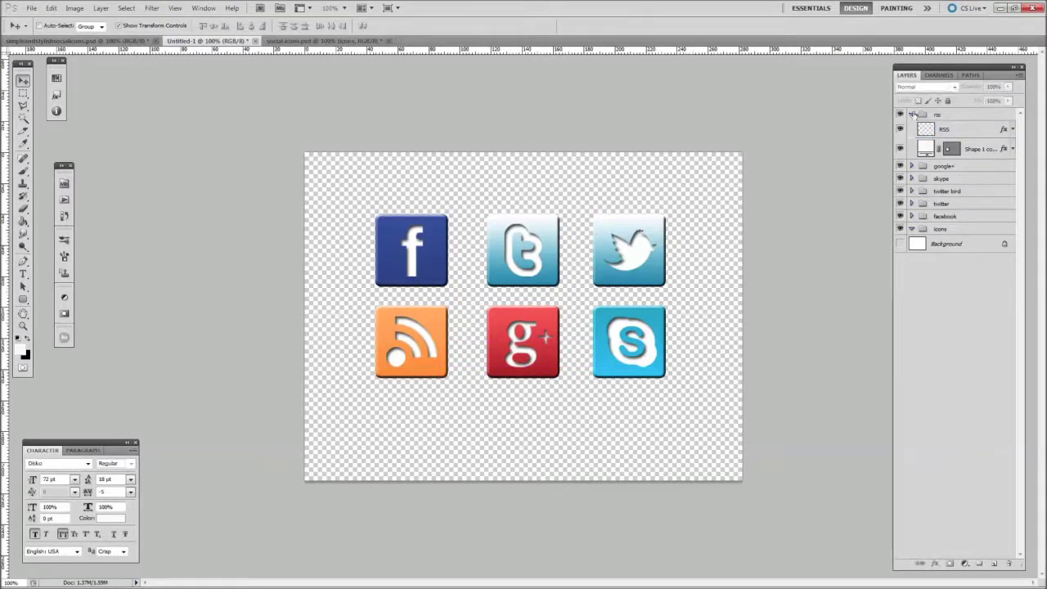
left_click(912, 115)
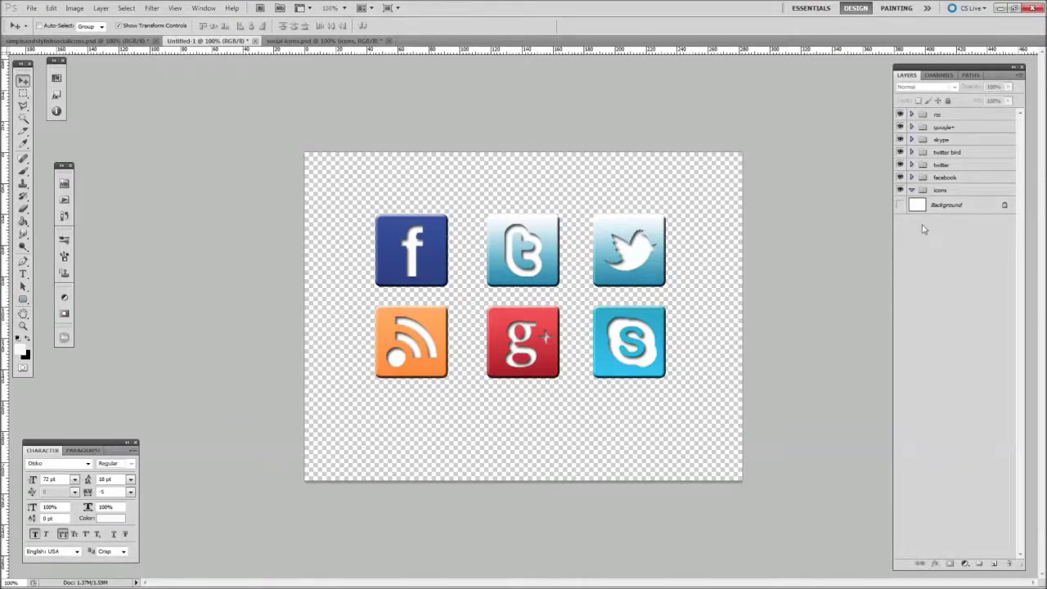
Convert the Background into a regular layer with the default name Layer 0 and make it visible.
left_click(900, 205)
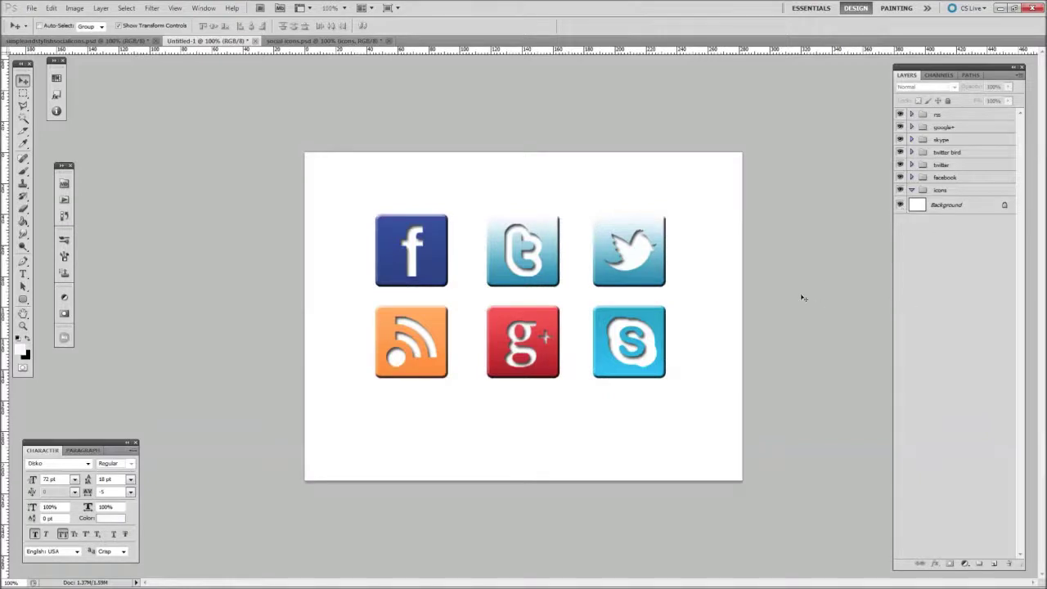
left_click(901, 205)
double_click(986, 205)
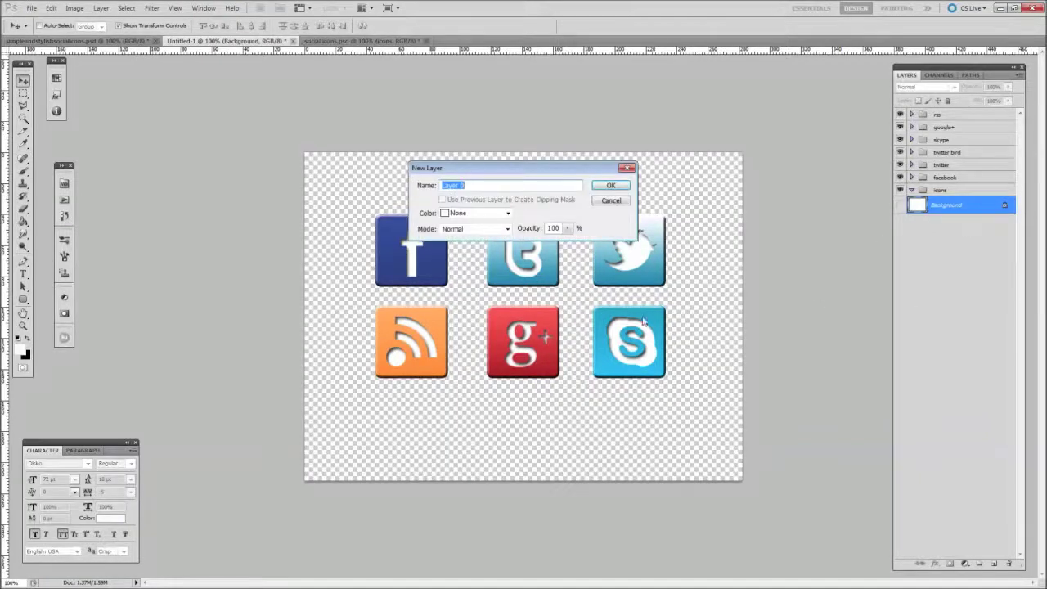
left_click(610, 187)
left_click(901, 206)
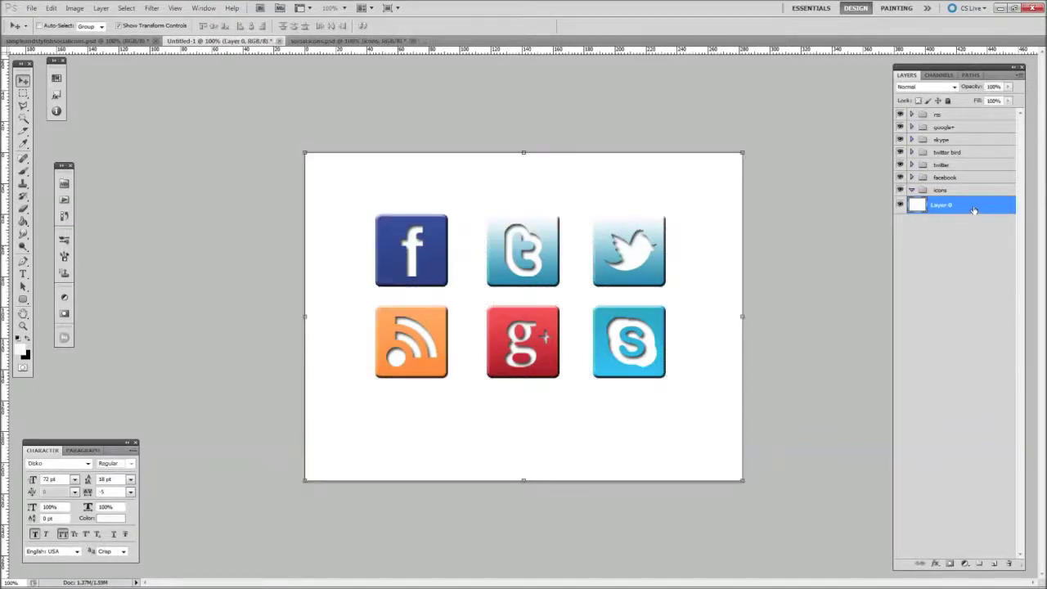
Apply a Pattern Overlay with the dark grey diagonal grid pattern to Layer 0, and collapse its effects list.
double_click(973, 211)
left_click(700, 315)
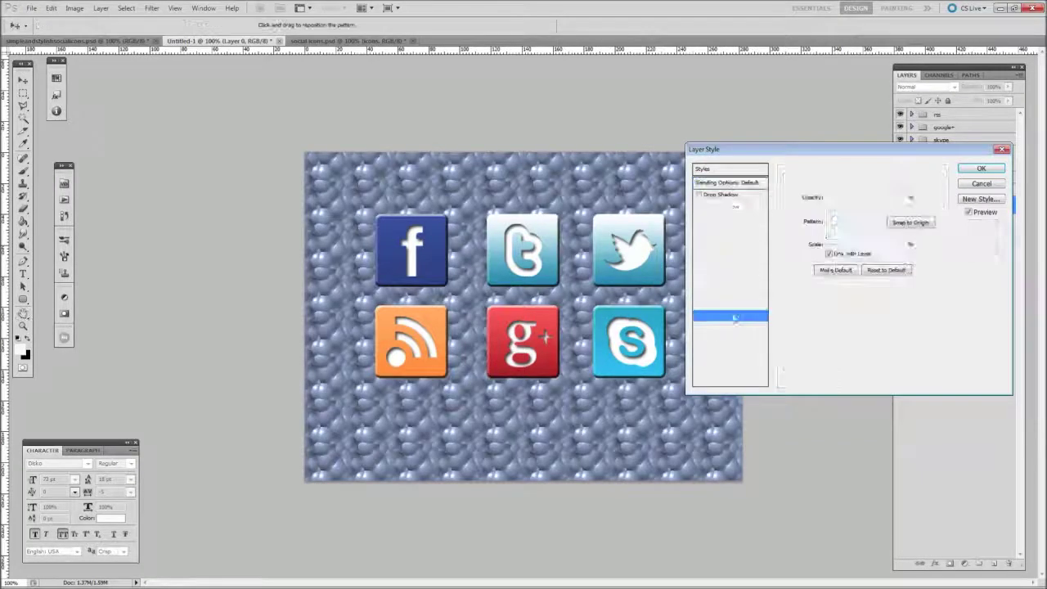
left_click(862, 222)
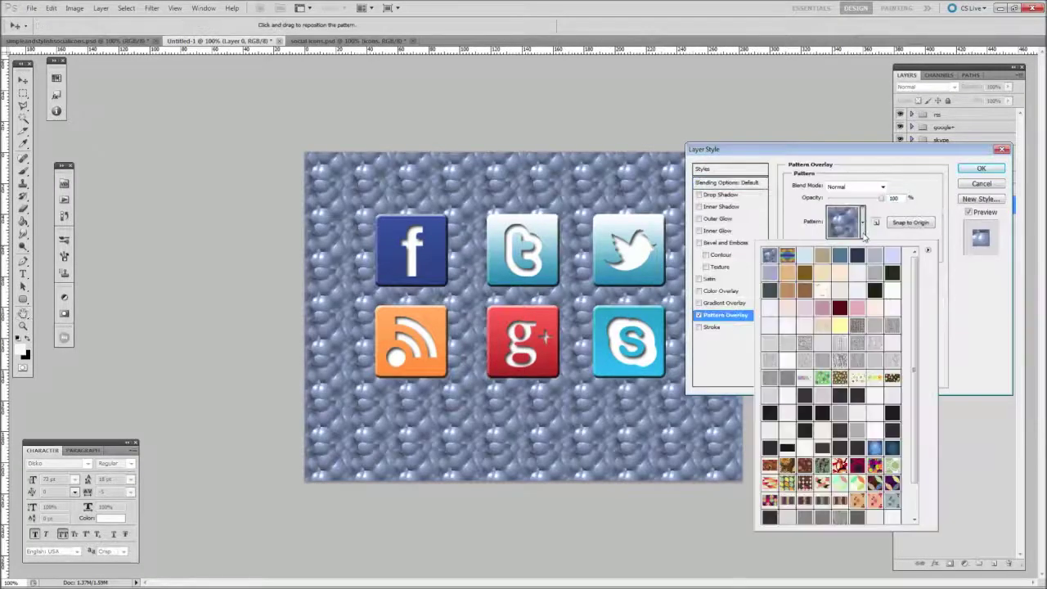
left_click(804, 256)
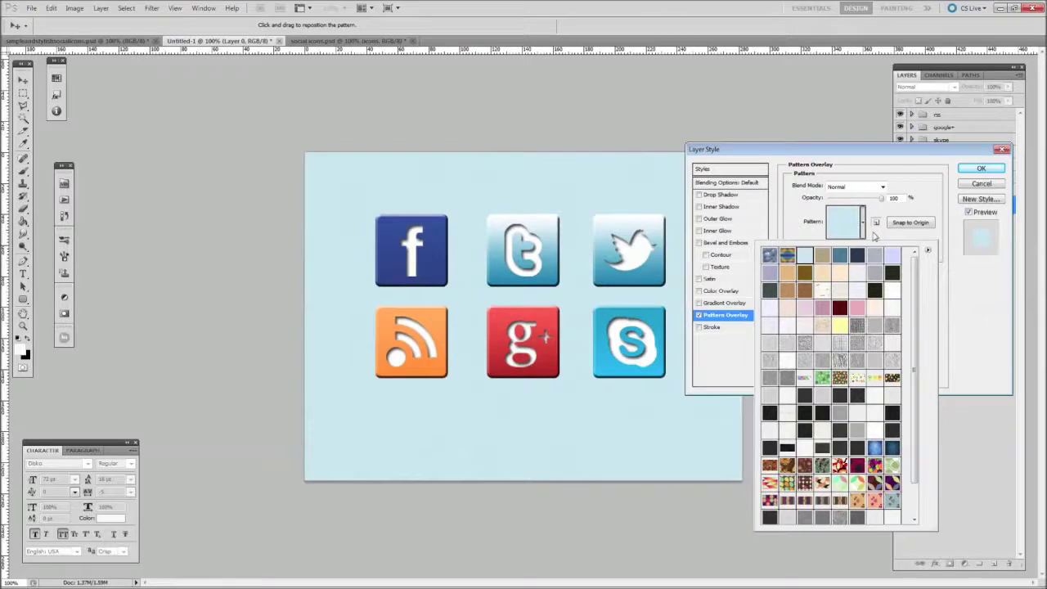
left_click(856, 396)
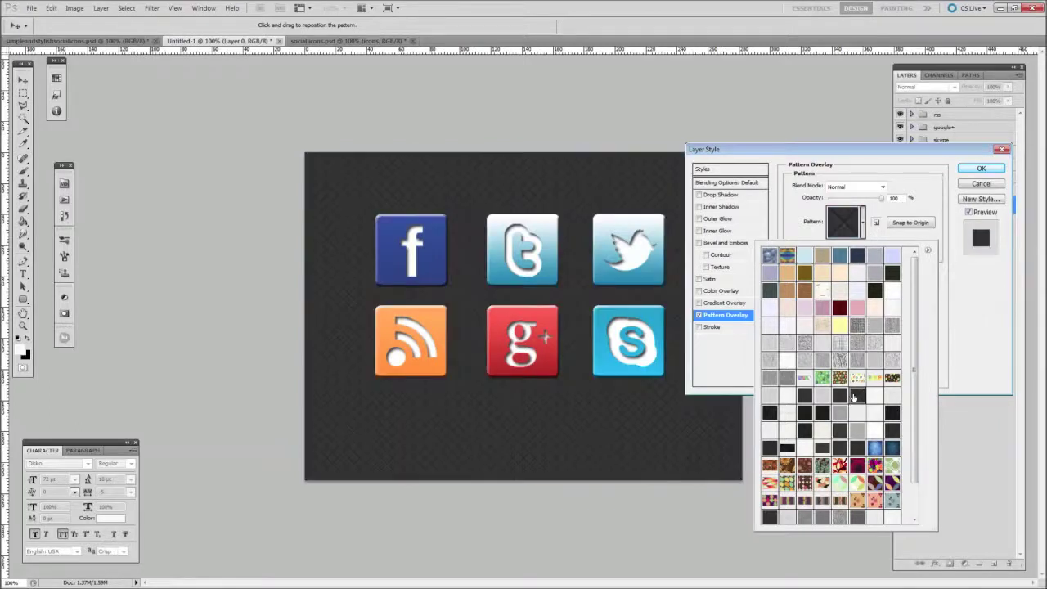
left_click(981, 169)
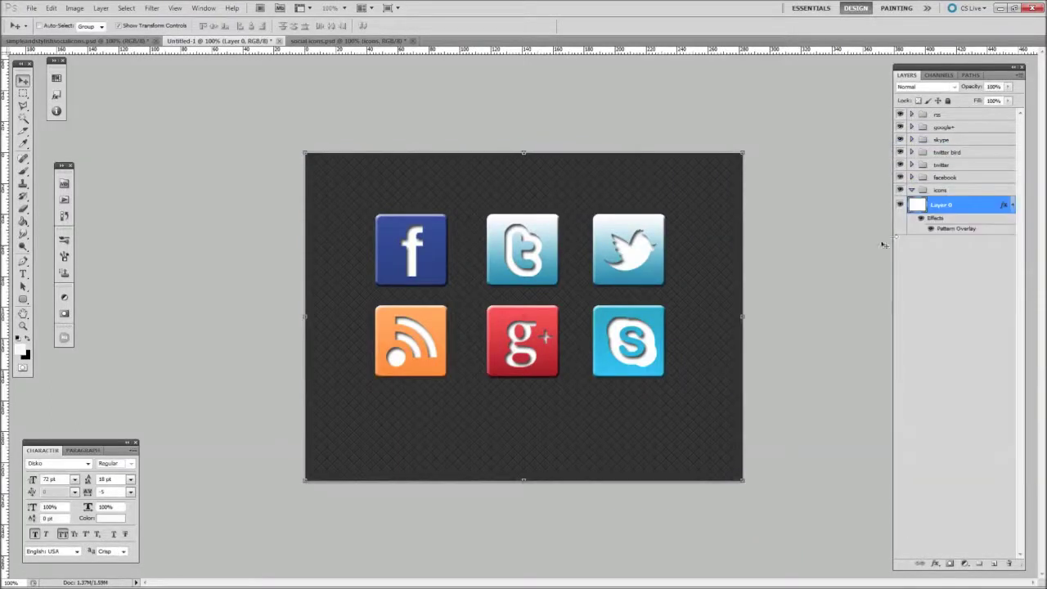
left_click(953, 245)
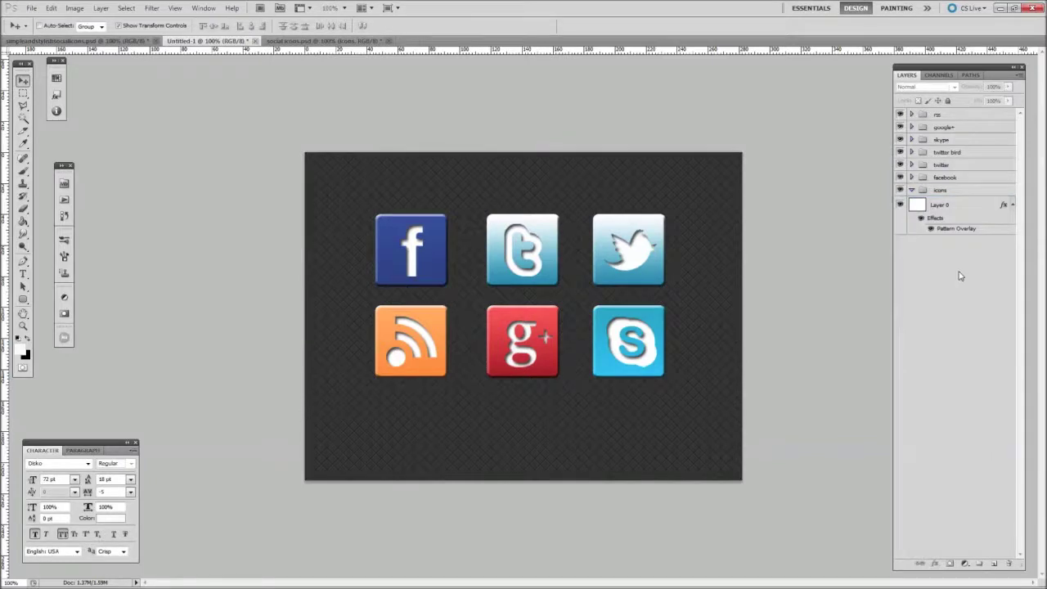
left_click(1014, 204)
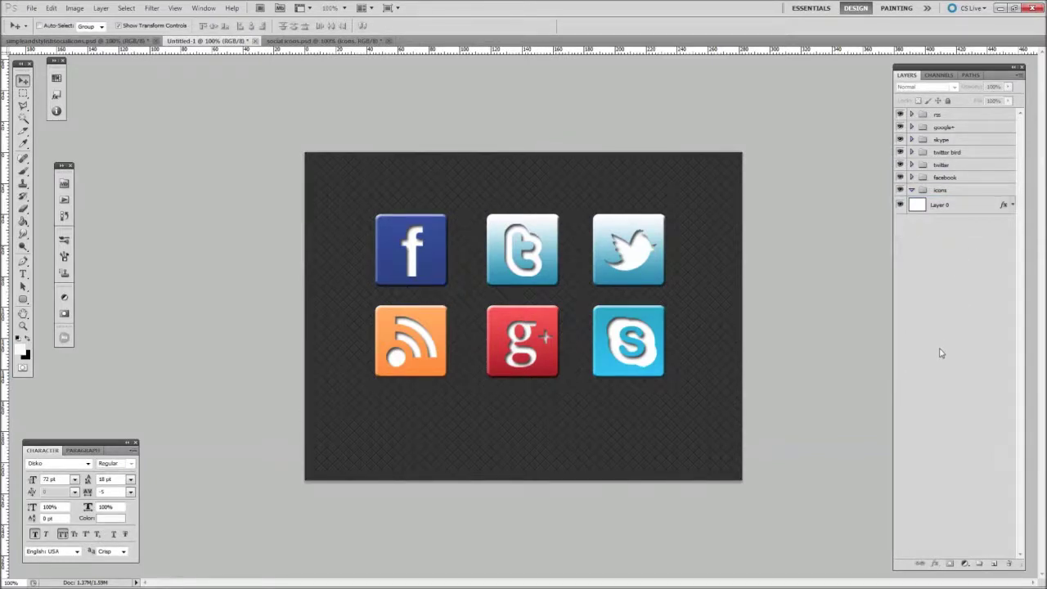